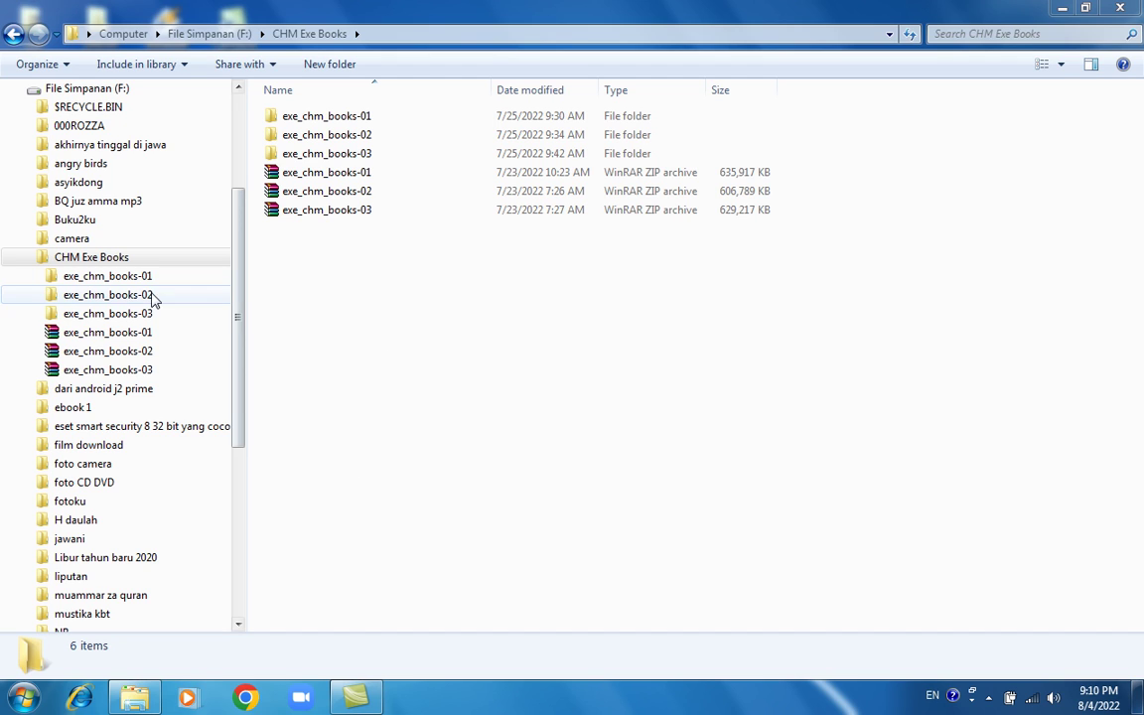
Examine the book files in the exe_chm_books-01 folder, dismissing the color scheme prompt.
{"action": "left_click", "coordinate": [116, 276]}
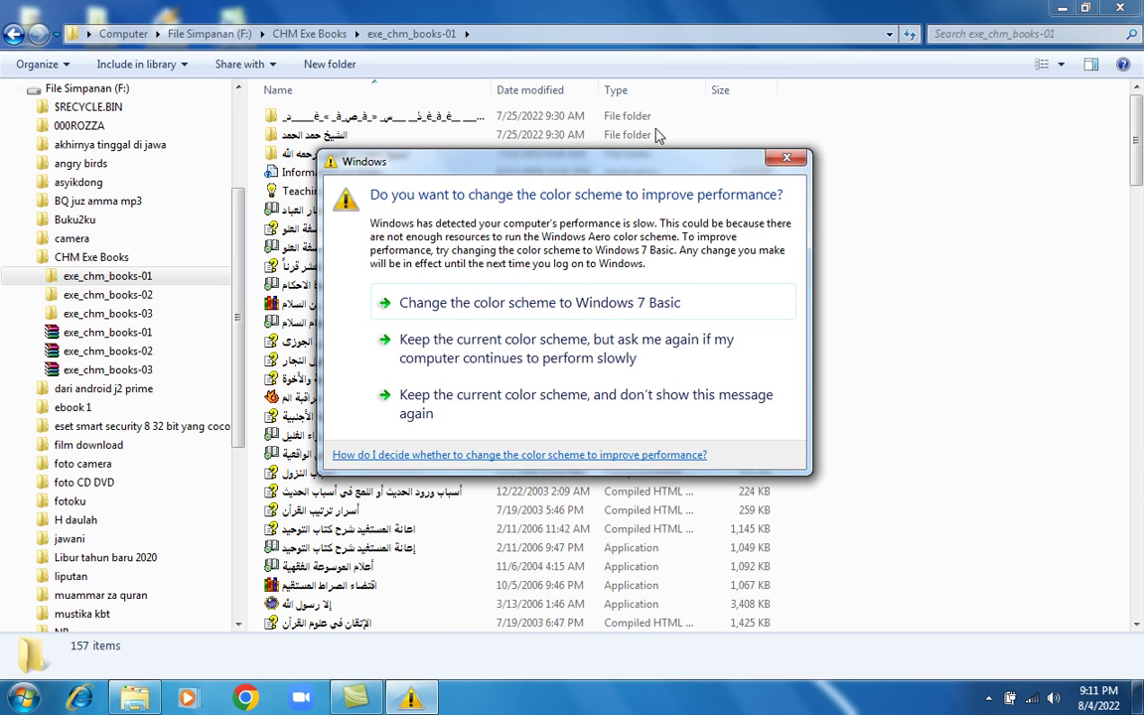
{"action": "left_click", "coordinate": [787, 158]}
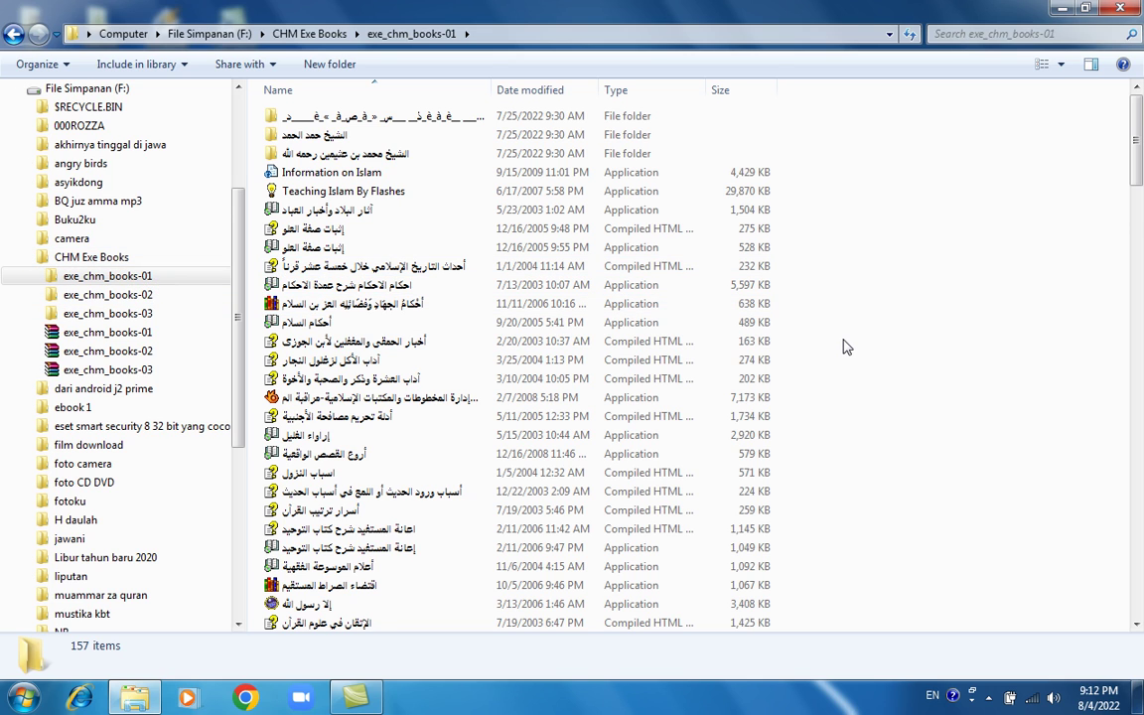
{"action": "scroll", "coordinate": [845, 347], "scroll_direction": "down", "scroll_amount": 13}
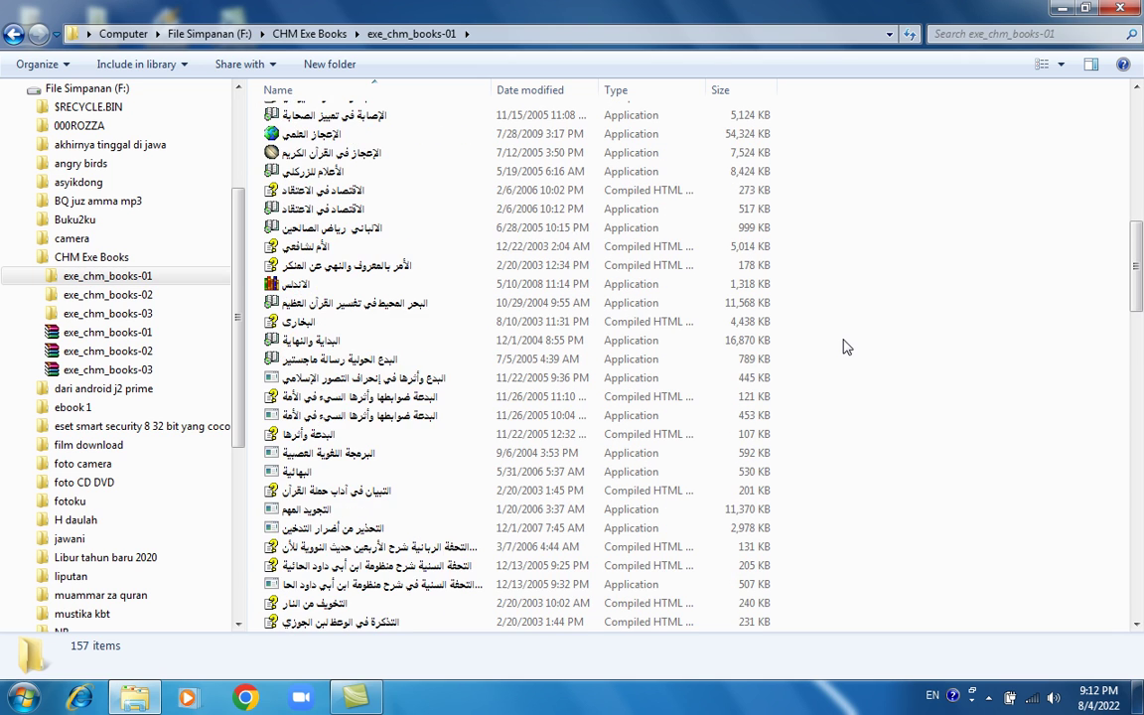
{"action": "scroll", "coordinate": [845, 347], "scroll_direction": "down", "scroll_amount": 12}
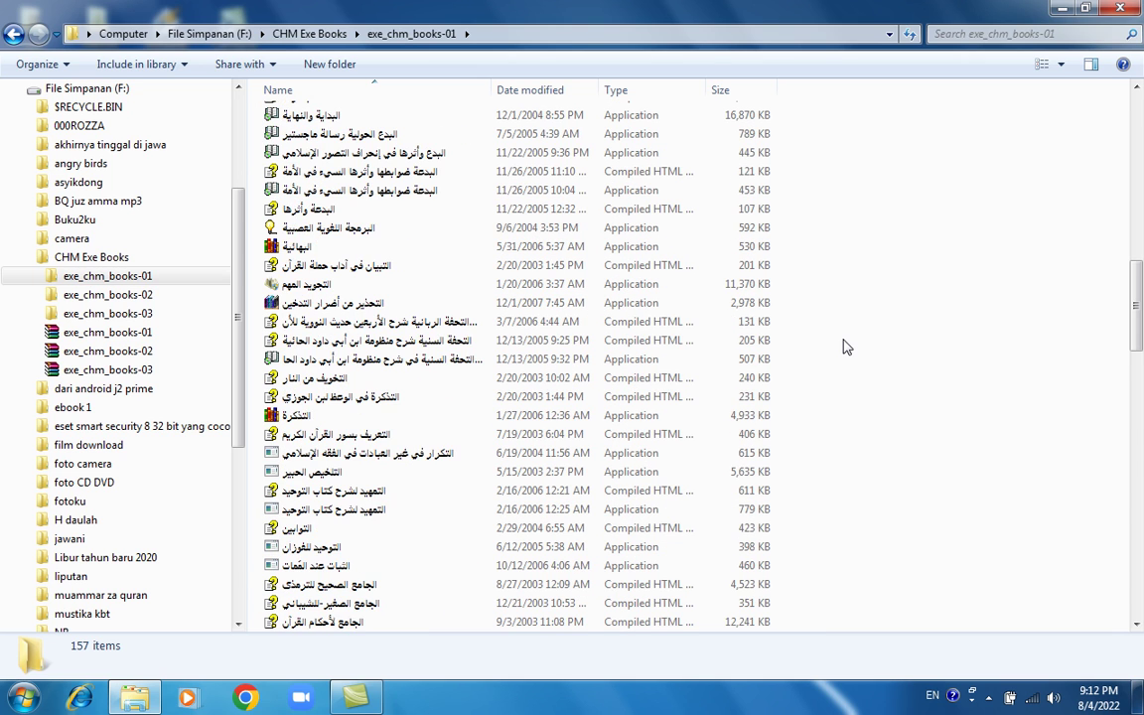
Return to the CHM Exe Books folder and check which keyboard input languages are installed.
{"action": "left_click", "coordinate": [113, 258]}
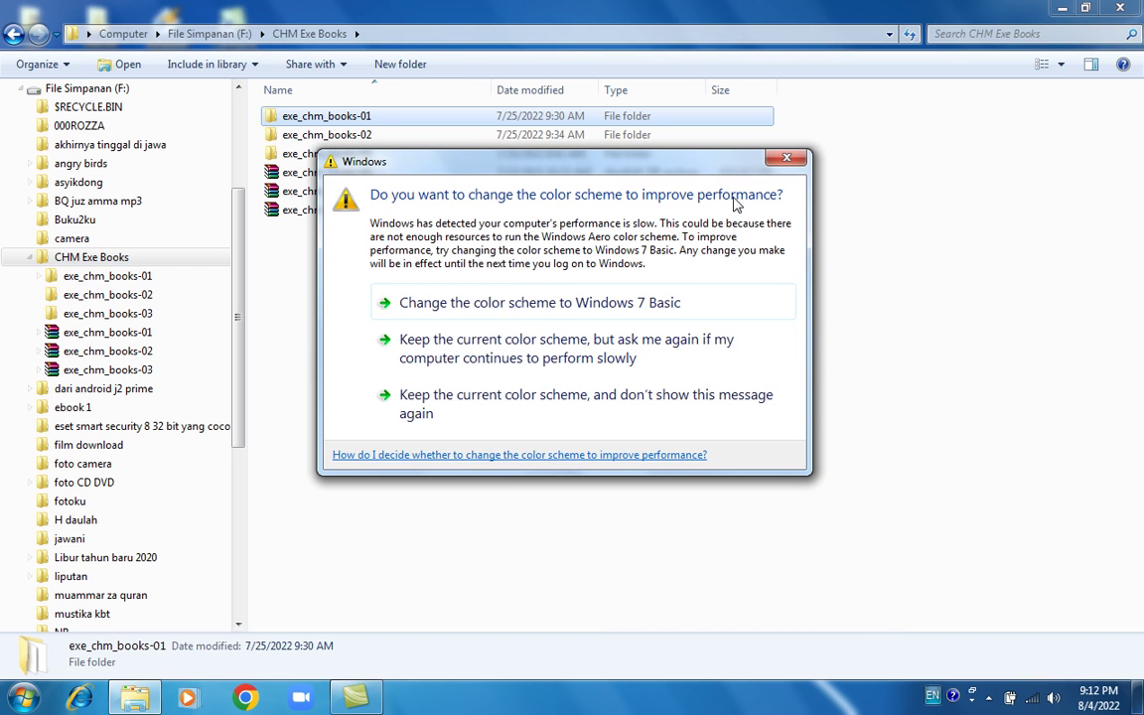
{"action": "left_click", "coordinate": [783, 161]}
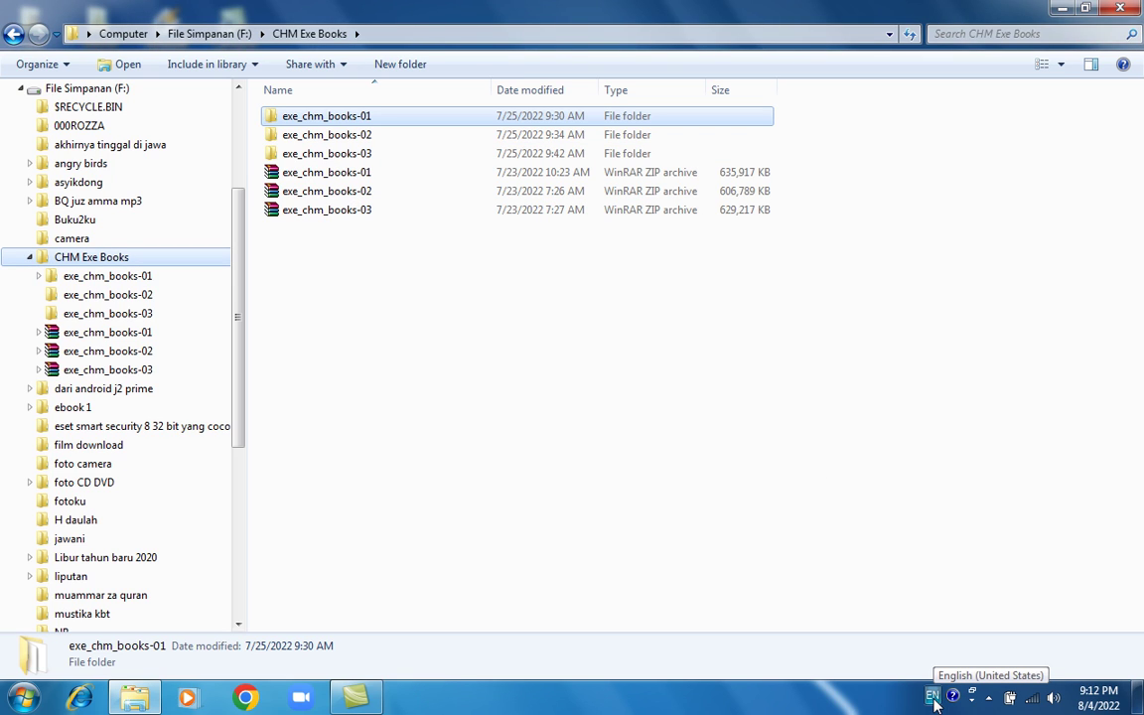
{"action": "left_click", "coordinate": [932, 697]}
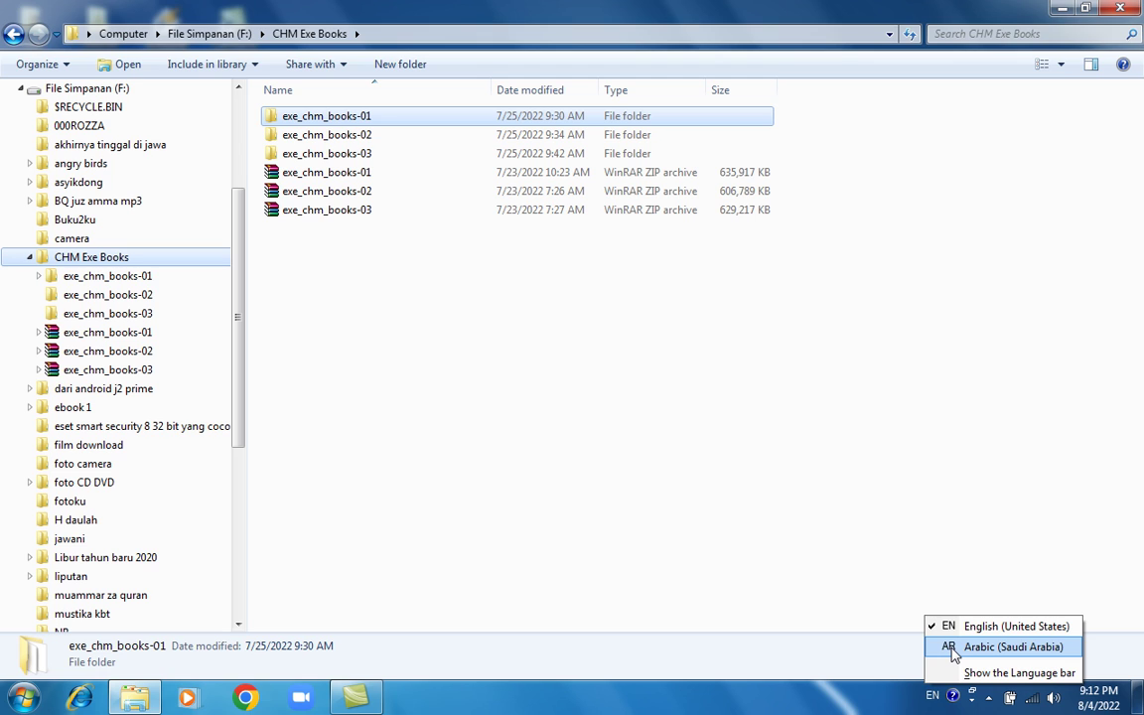
{"action": "key", "text": "Escape"}
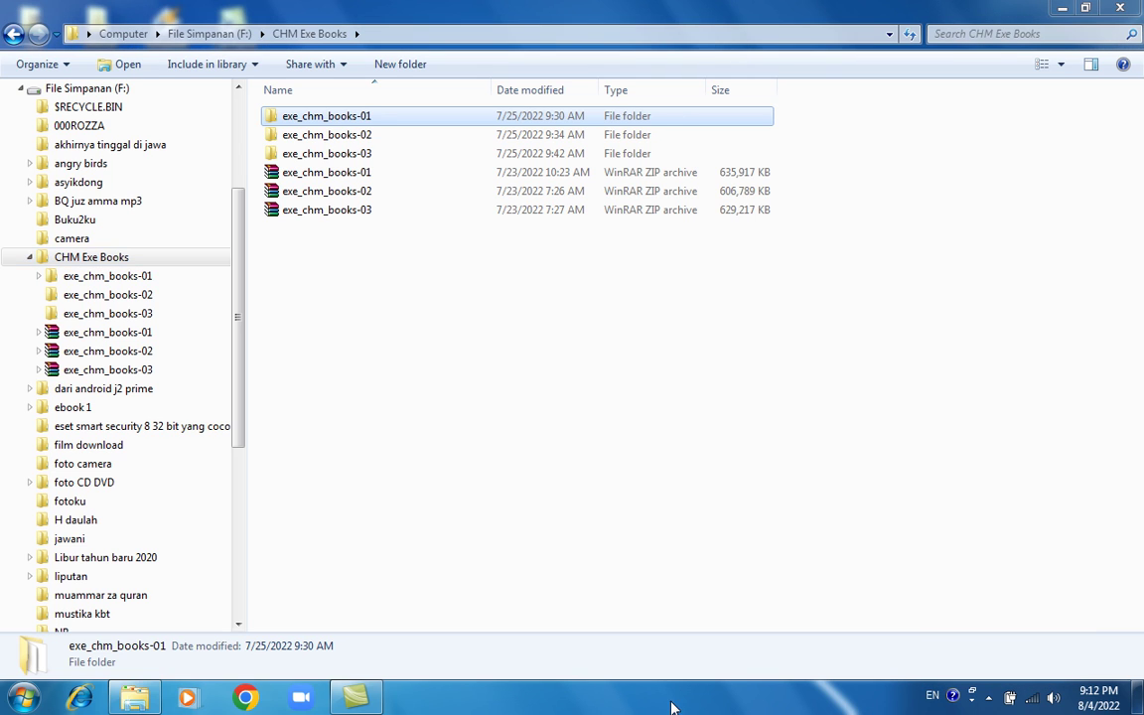
Start Microsoft Office Word 2007 and switch back to Windows Explorer to open the exe_chm_books-01 folder.
{"action": "left_click", "coordinate": [22, 698]}
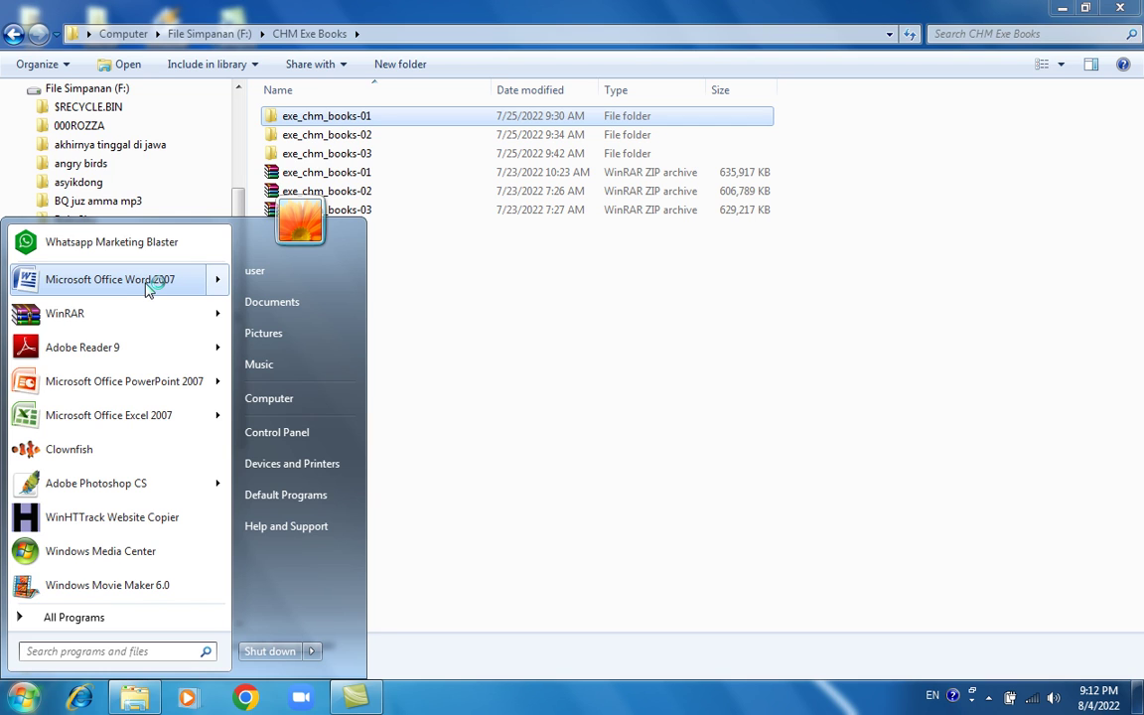
{"action": "left_click", "coordinate": [755, 321]}
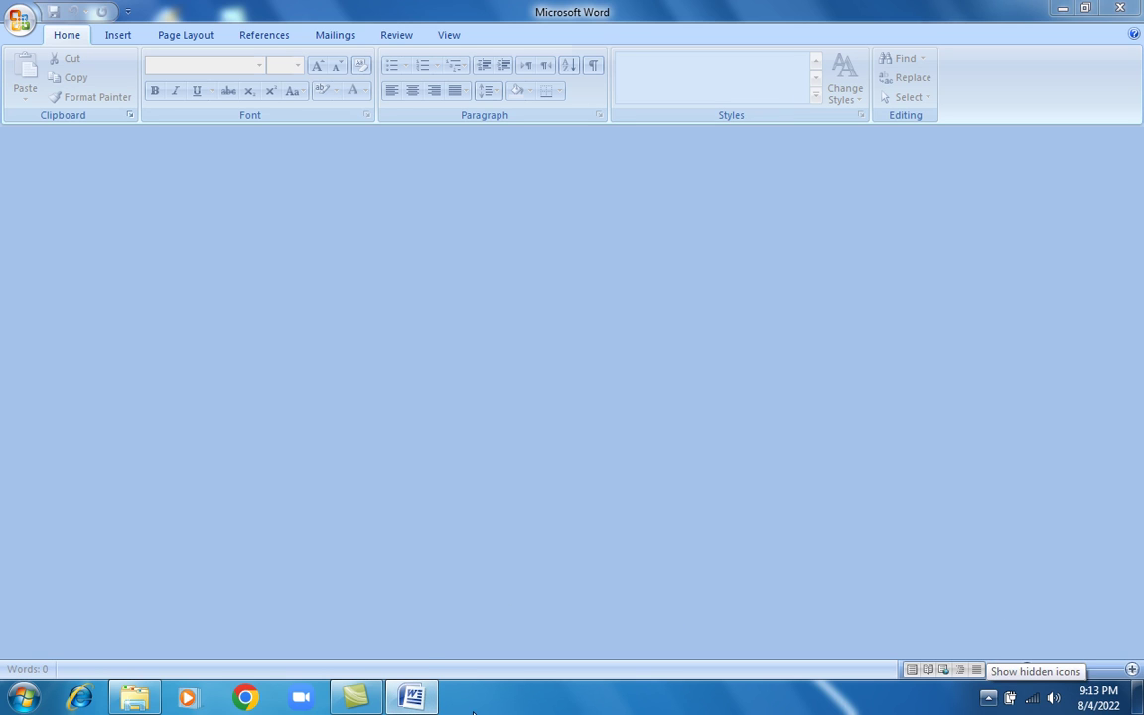
{"action": "mouse_move", "coordinate": [134, 707]}
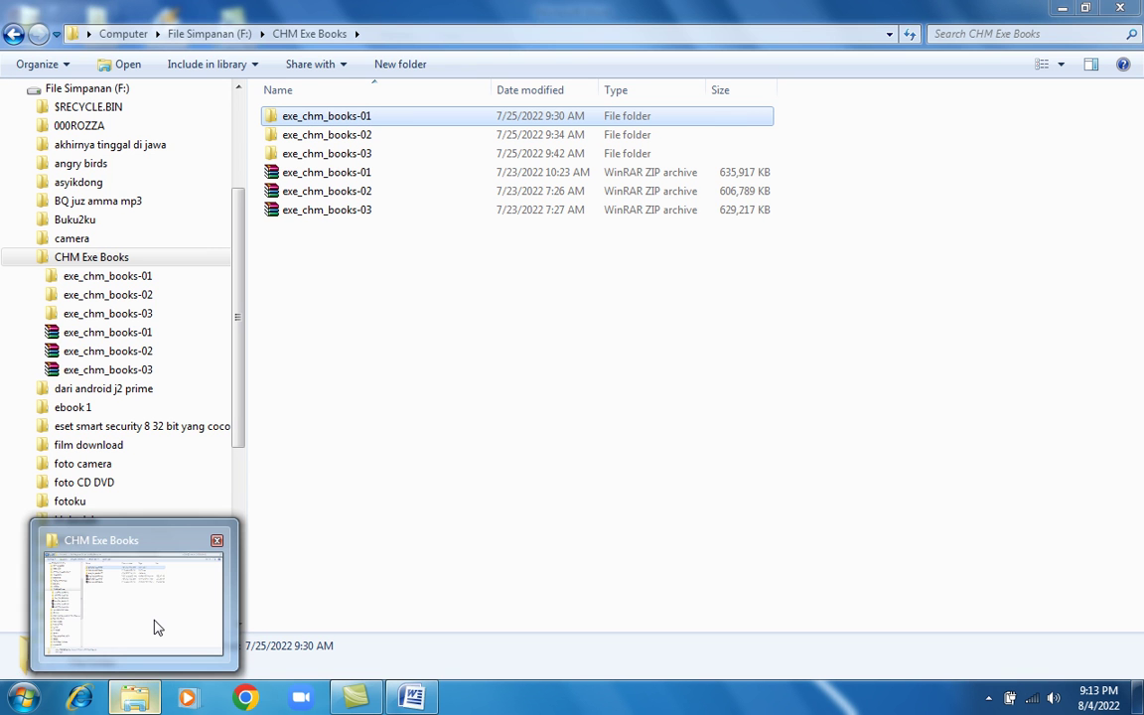
{"action": "left_click", "coordinate": [156, 628]}
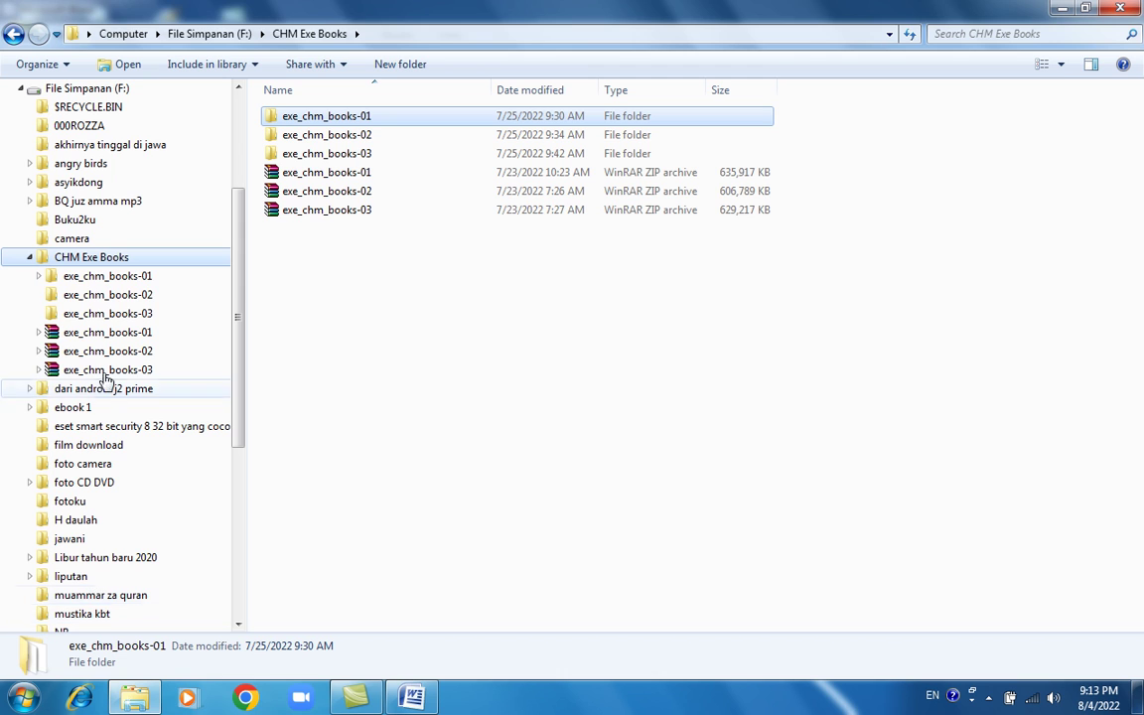
{"action": "left_click", "coordinate": [122, 283]}
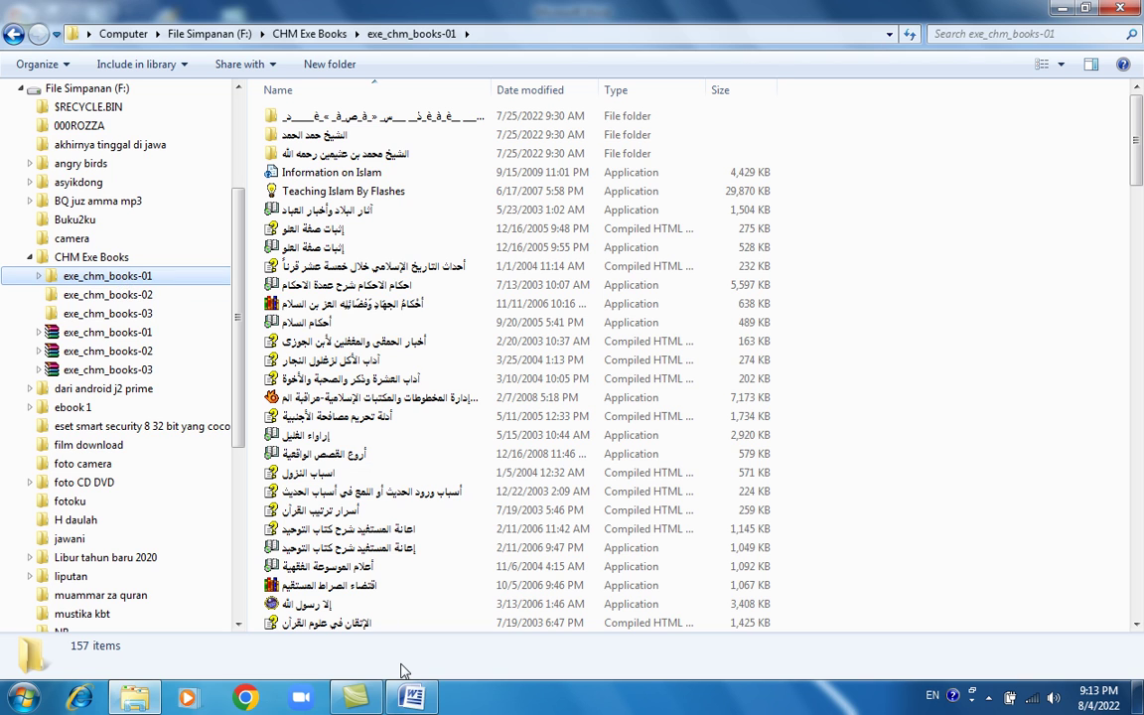
Switch to the blank Document1 in Microsoft Word and set its paragraph direction to right-to-left.
{"action": "mouse_move", "coordinate": [417, 695]}
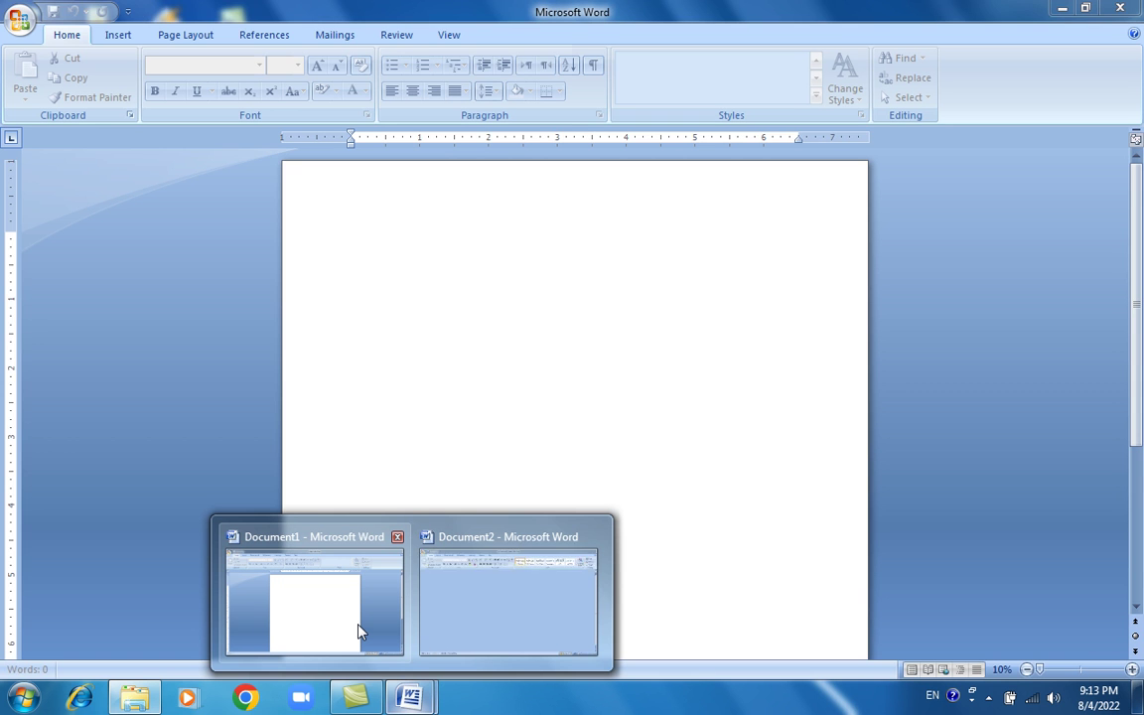
{"action": "left_click", "coordinate": [359, 630]}
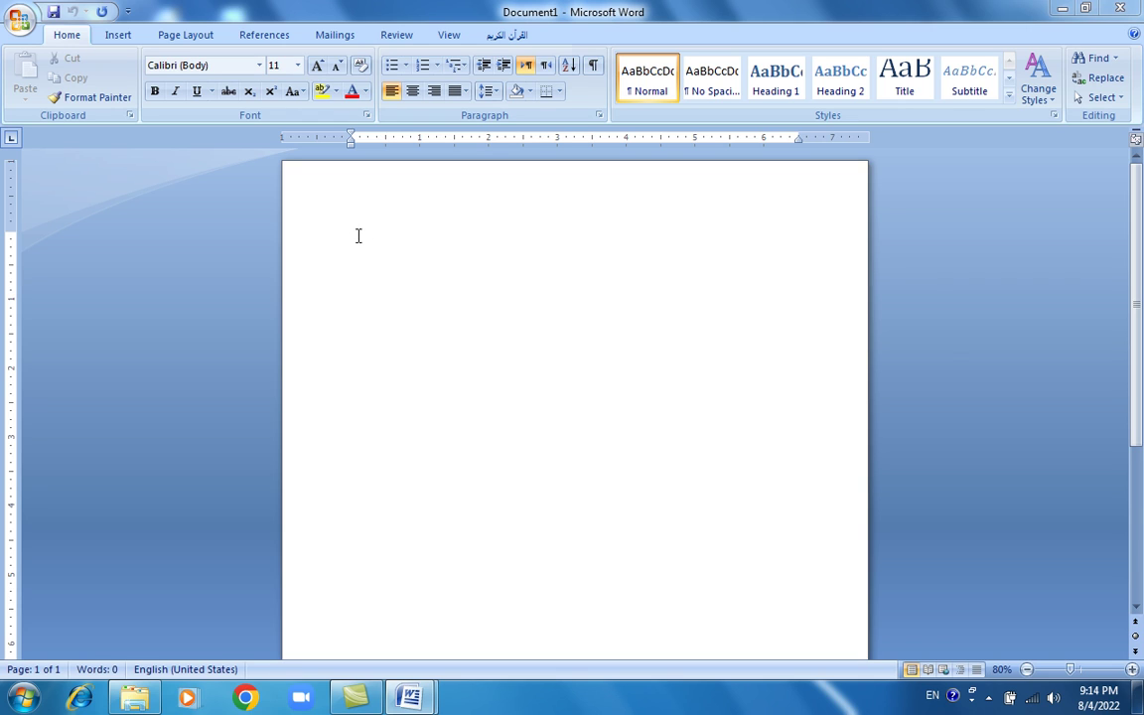
{"action": "left_click", "coordinate": [544, 67]}
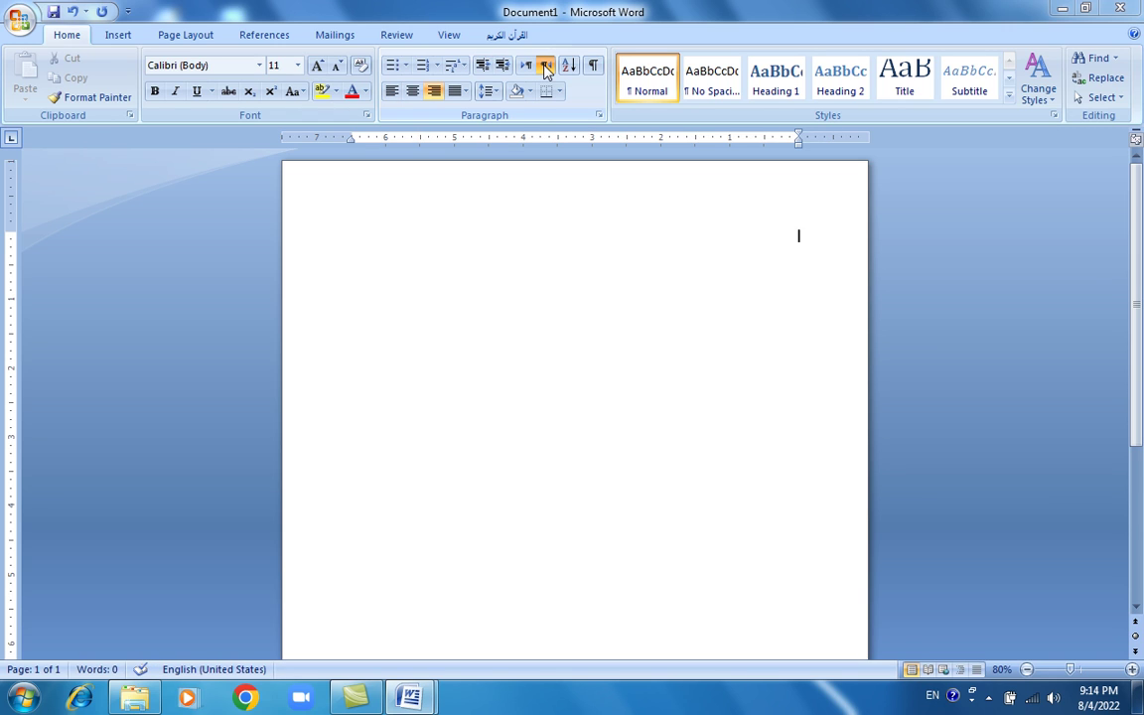
Switch back to Windows Explorer and open the keyboards and input methods settings from Control Panel.
{"action": "left_click", "coordinate": [135, 701]}
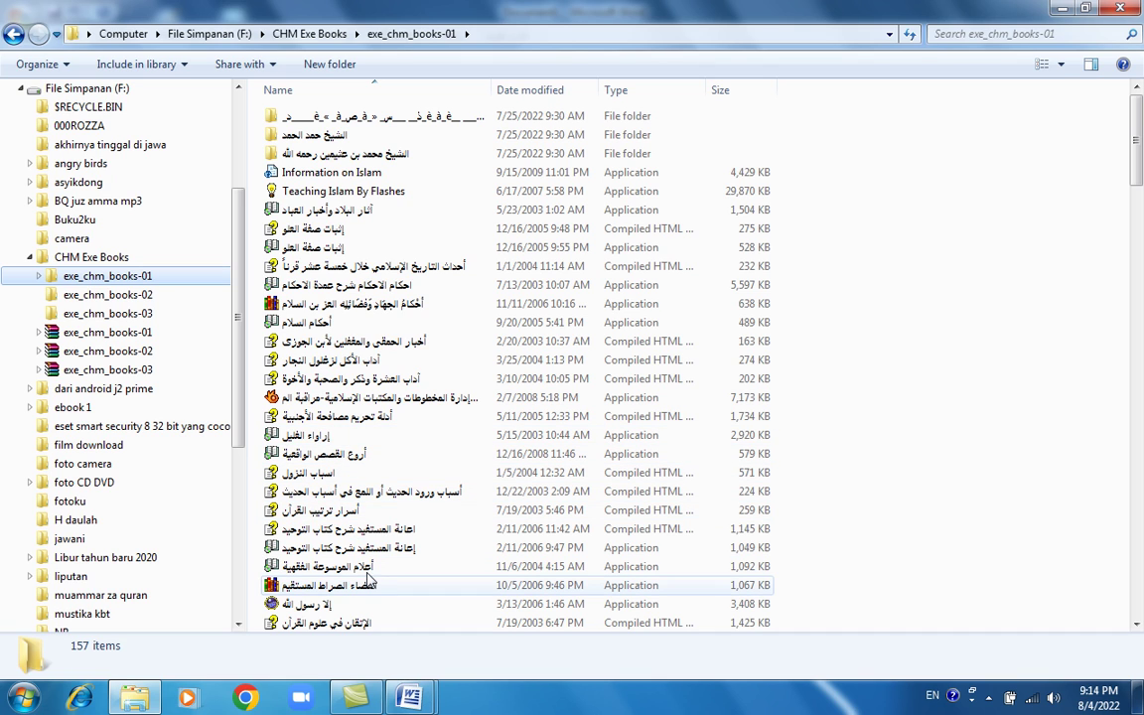
{"action": "left_click", "coordinate": [25, 701]}
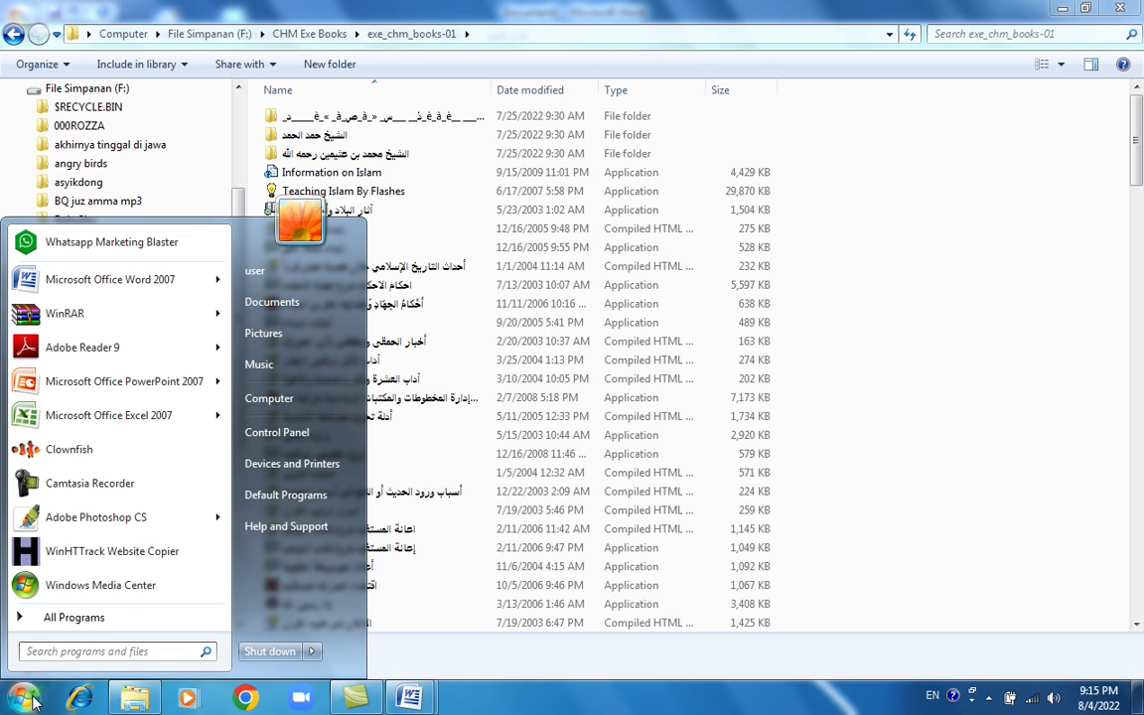
{"action": "left_click", "coordinate": [290, 436]}
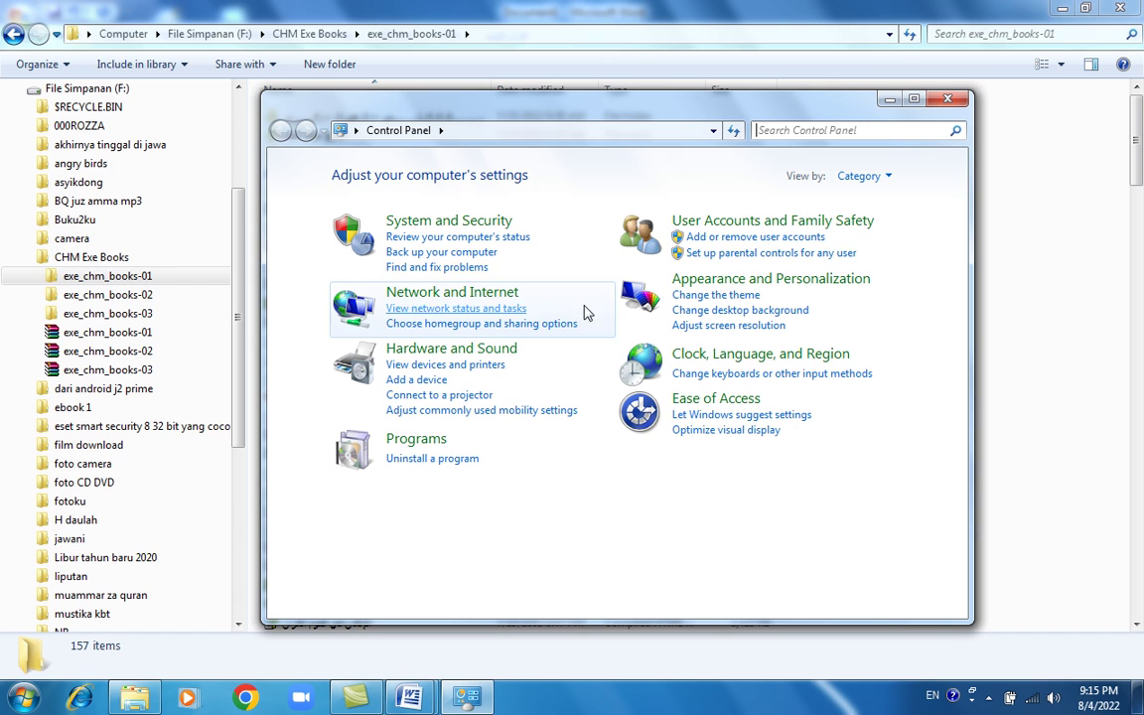
{"action": "left_click", "coordinate": [735, 380]}
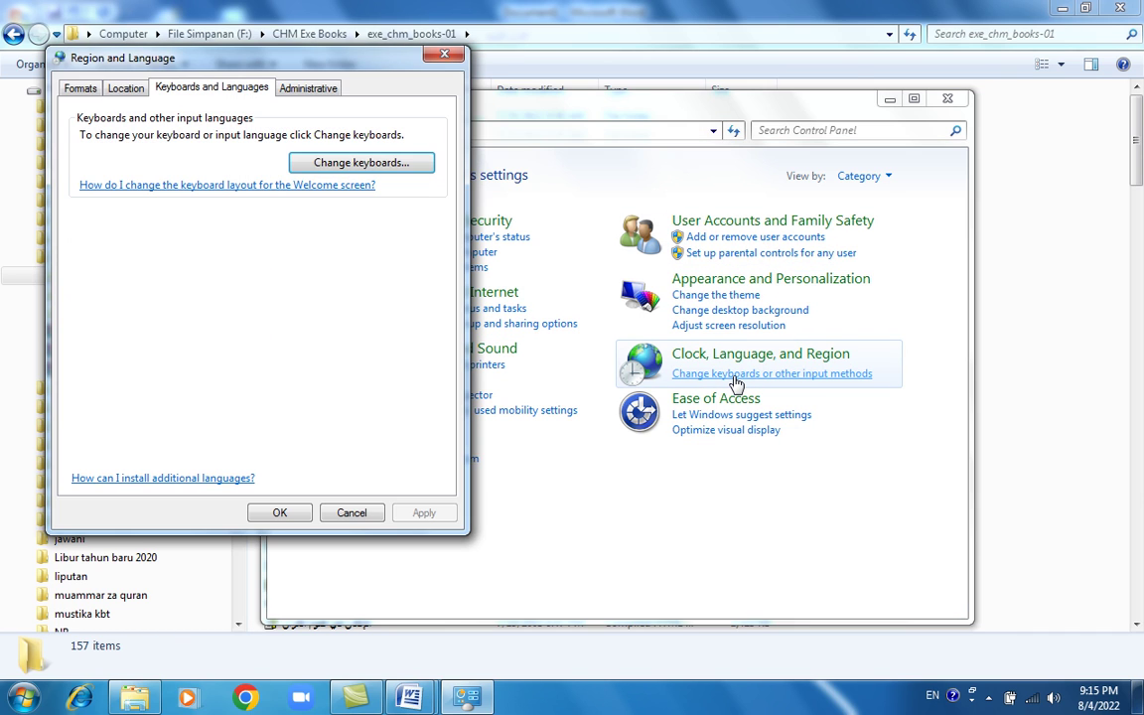
Try Saudi Arabia as the current location in Region and Language, and close the settings without applying it.
{"action": "left_click", "coordinate": [125, 90]}
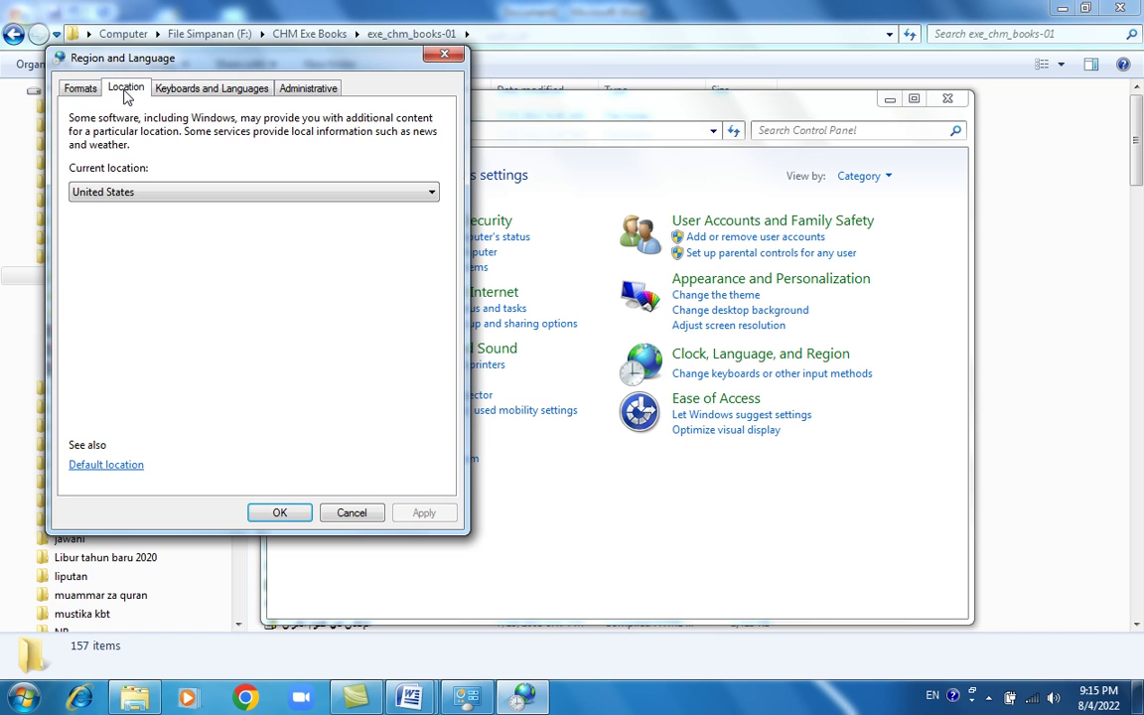
{"action": "left_click", "coordinate": [431, 194]}
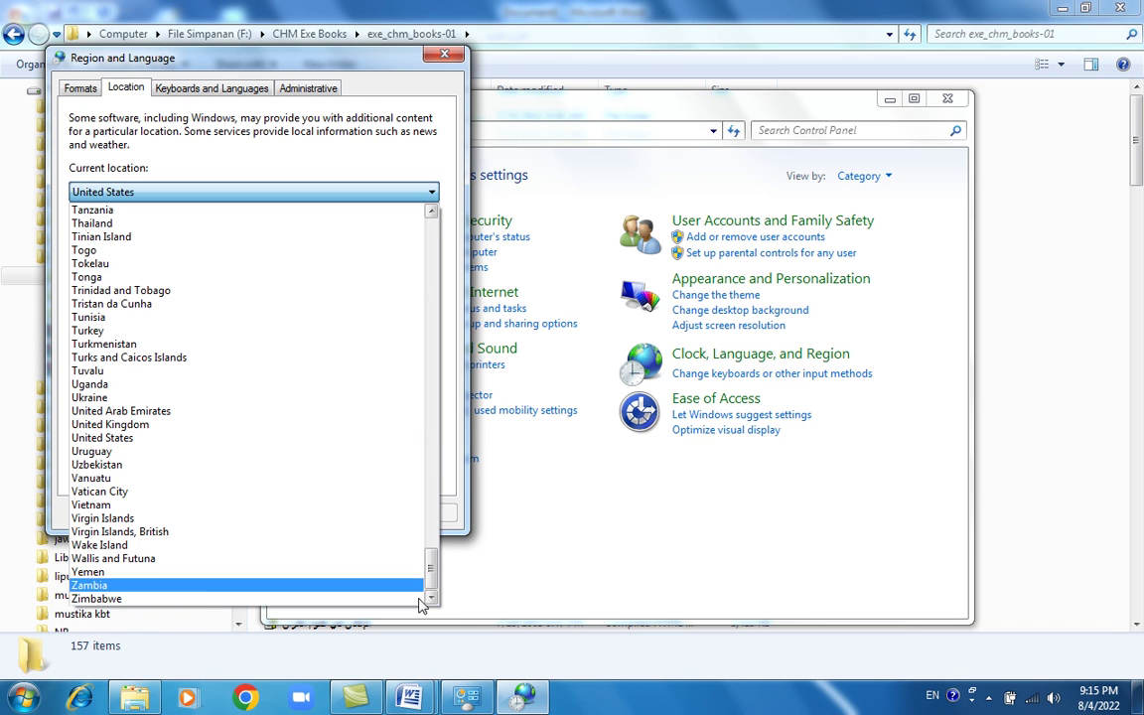
{"action": "left_click_drag", "start_coordinate": [434, 582], "coordinate": [434, 246]}
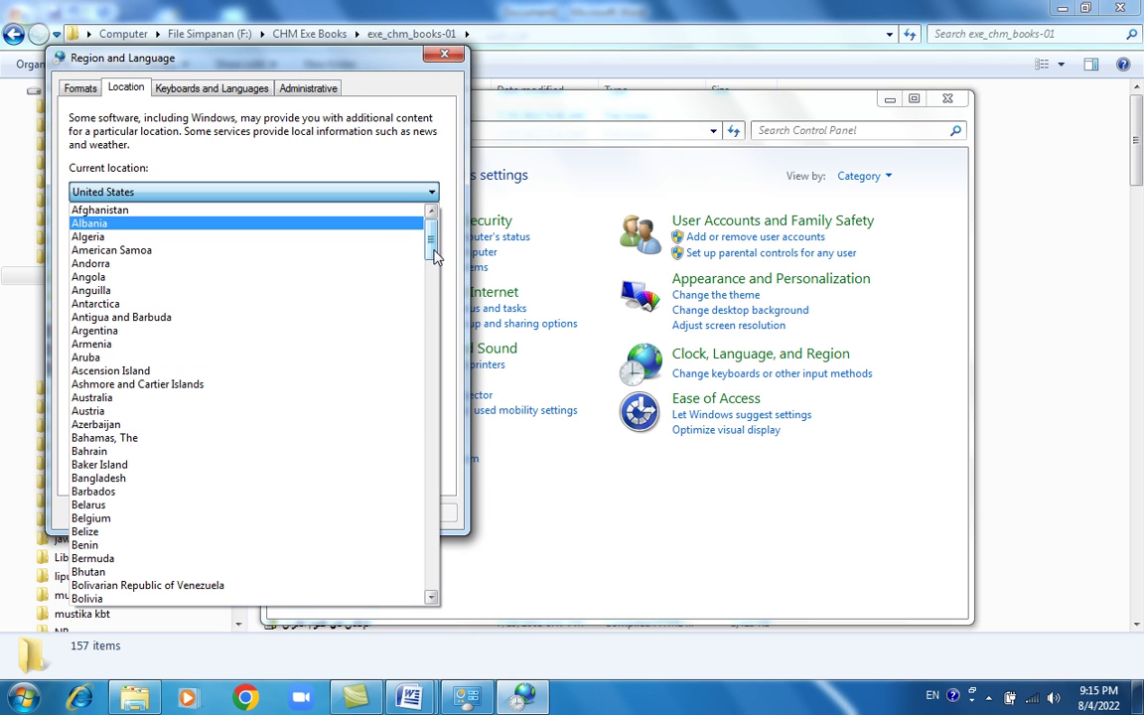
{"action": "left_click_drag", "start_coordinate": [434, 245], "coordinate": [370, 498]}
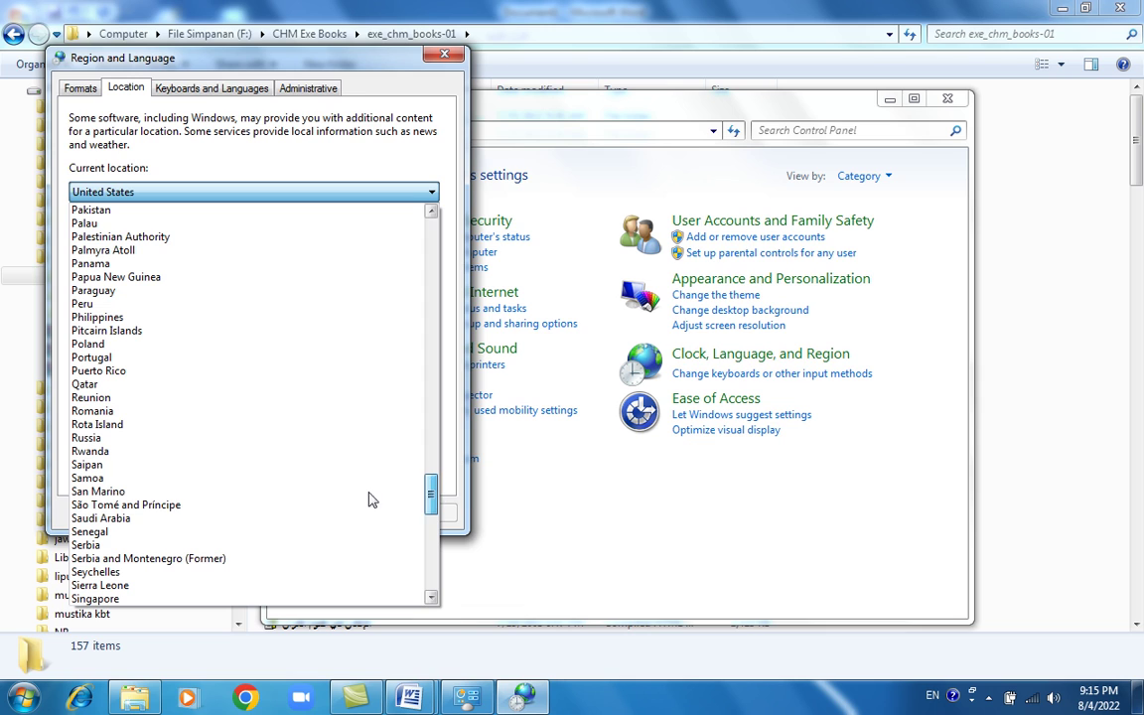
{"action": "left_click", "coordinate": [159, 519]}
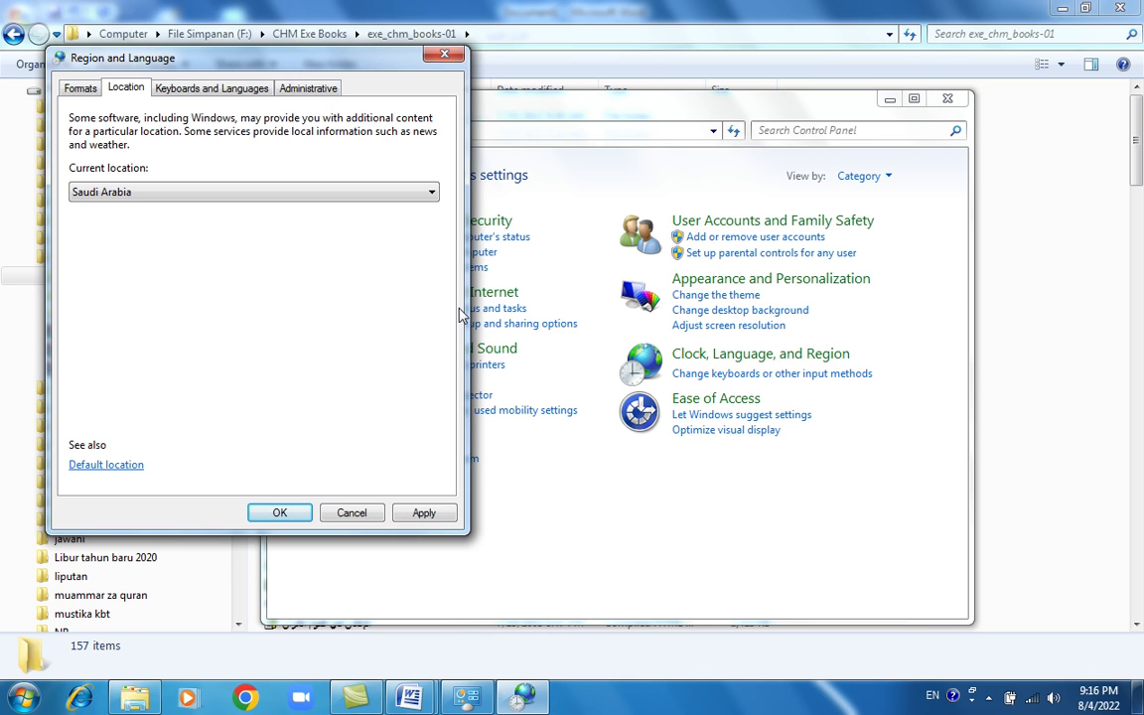
{"action": "left_click", "coordinate": [356, 514]}
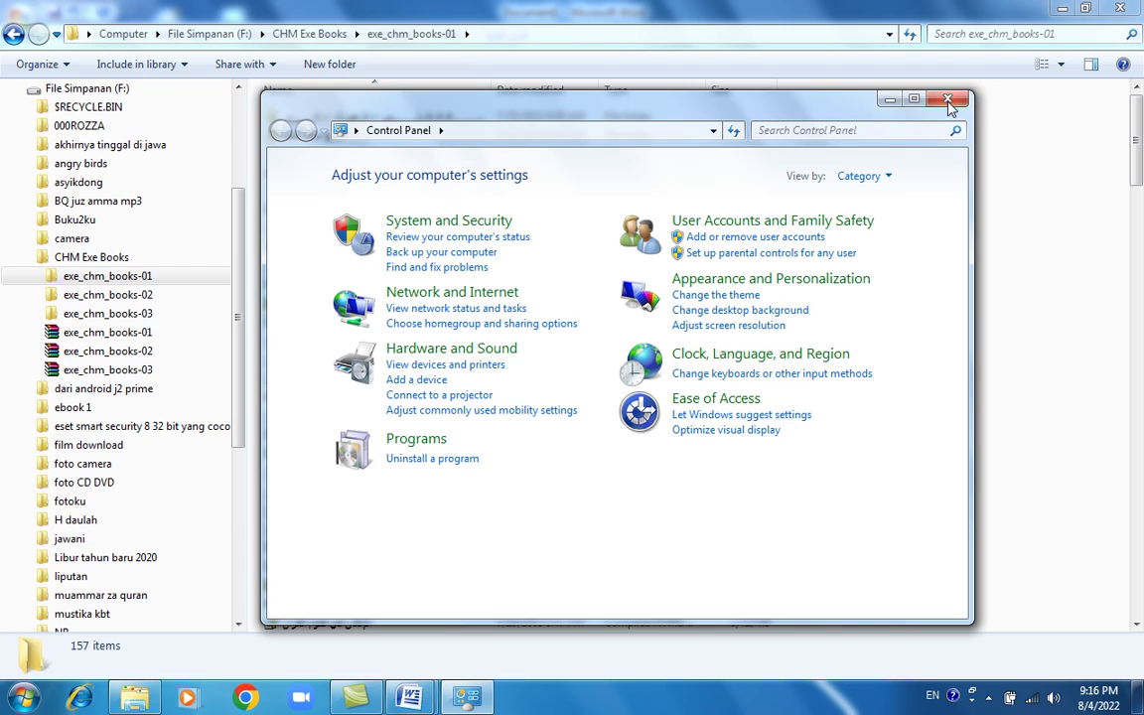
{"action": "left_click", "coordinate": [946, 100]}
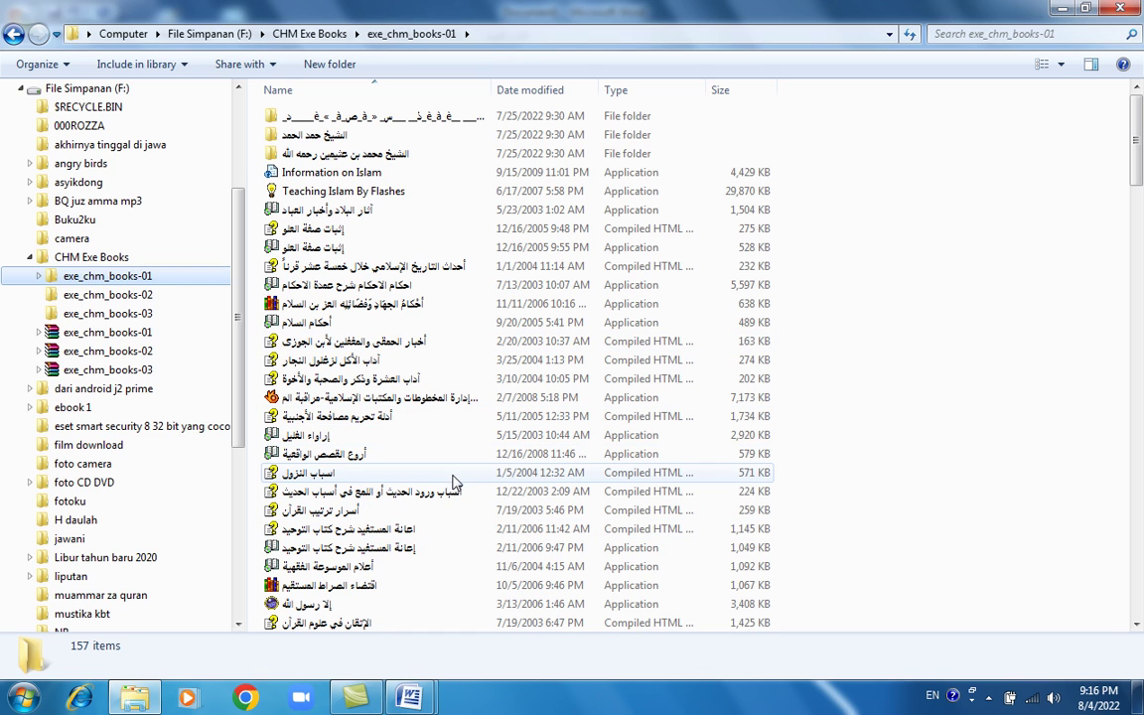
Browse the exe_chm_books-01 folder and open the compiled HTML book الإتقان في علوم القرآن.
{"action": "scroll", "coordinate": [1003, 481], "scroll_direction": "down", "scroll_amount": 2}
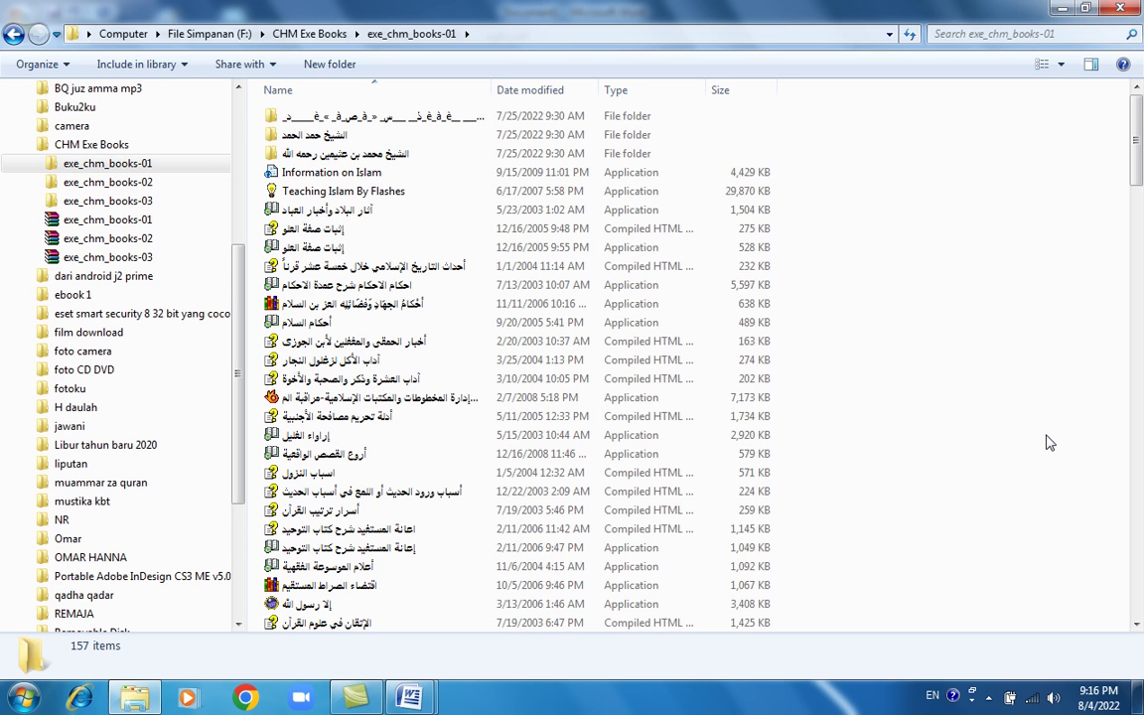
{"action": "scroll", "coordinate": [1050, 441], "scroll_direction": "down", "scroll_amount": 6}
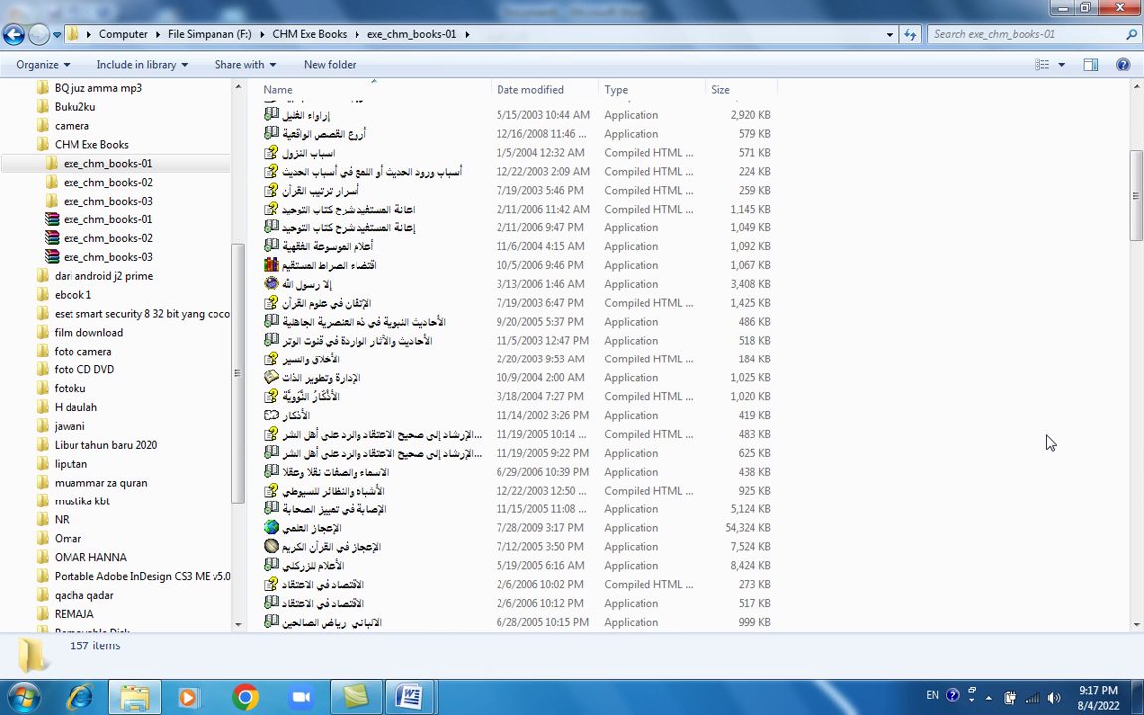
{"action": "scroll", "coordinate": [1050, 442], "scroll_direction": "up", "scroll_amount": 4}
{"action": "scroll", "coordinate": [1049, 442], "scroll_direction": "up", "scroll_amount": 2}
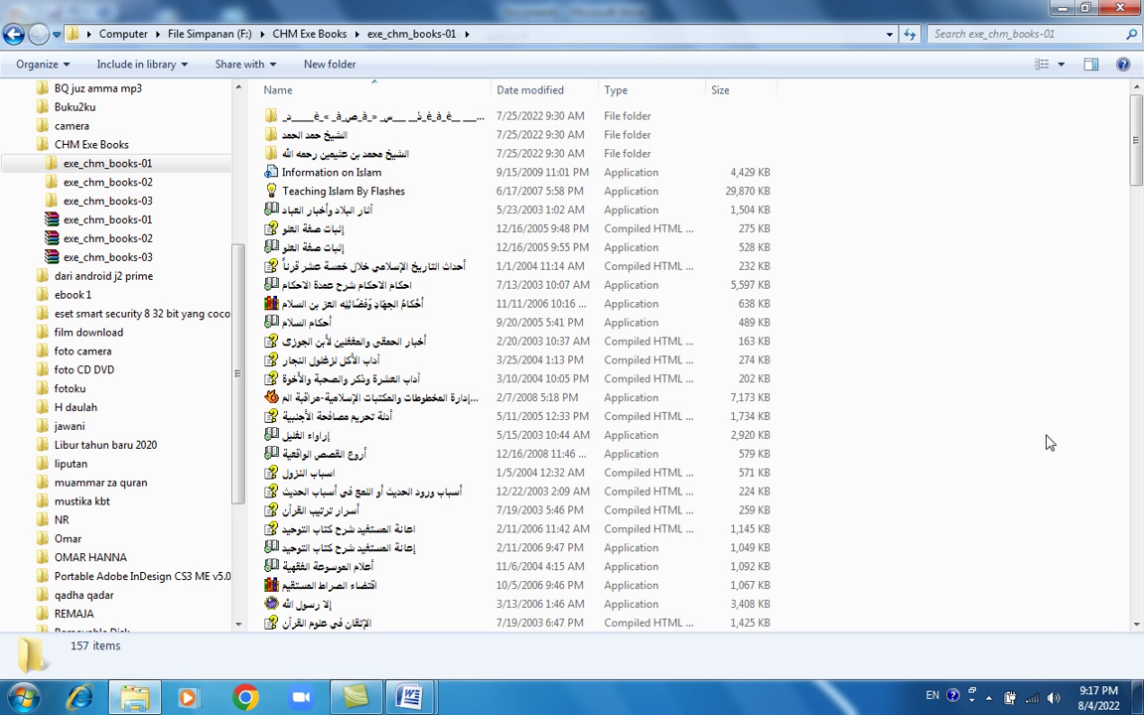
{"action": "scroll", "coordinate": [1049, 442], "scroll_direction": "down", "scroll_amount": 2}
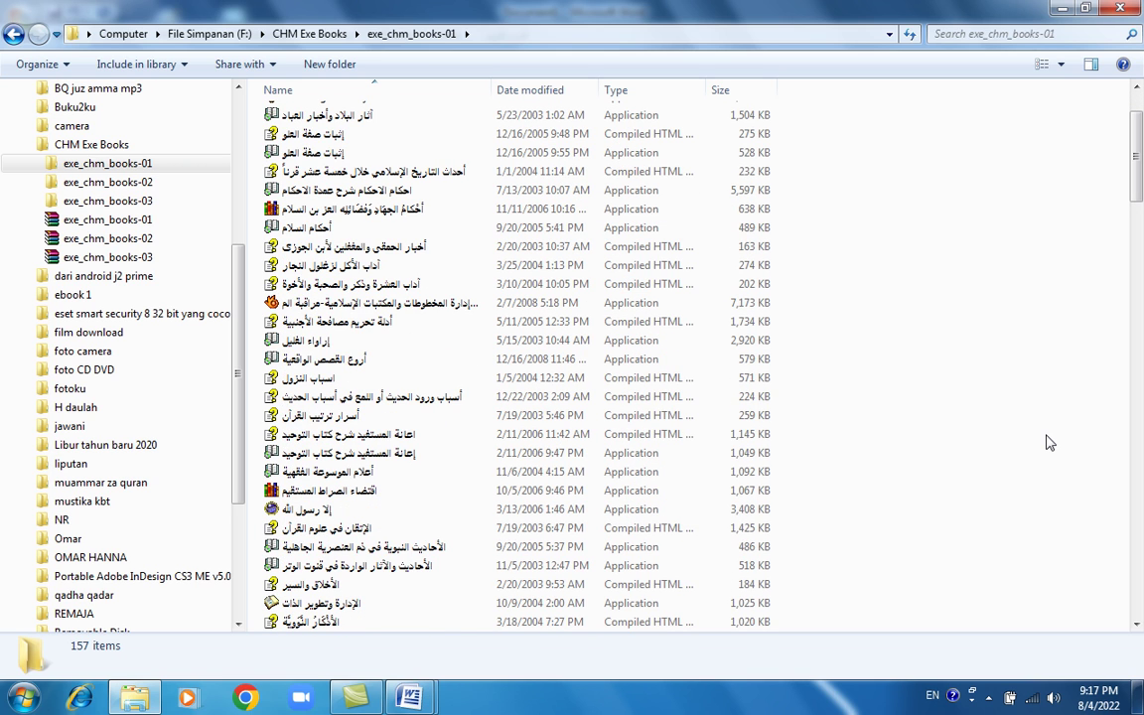
{"action": "scroll", "coordinate": [1050, 442], "scroll_direction": "down", "scroll_amount": 1}
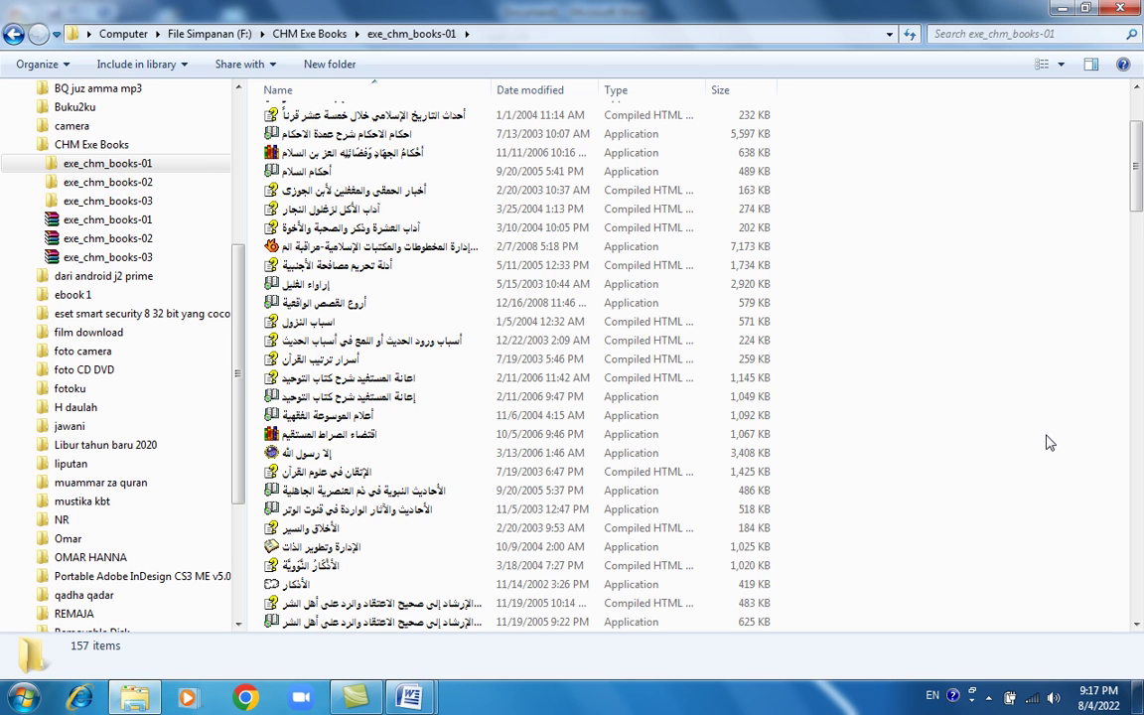
{"action": "scroll", "coordinate": [1049, 442], "scroll_direction": "down", "scroll_amount": 1}
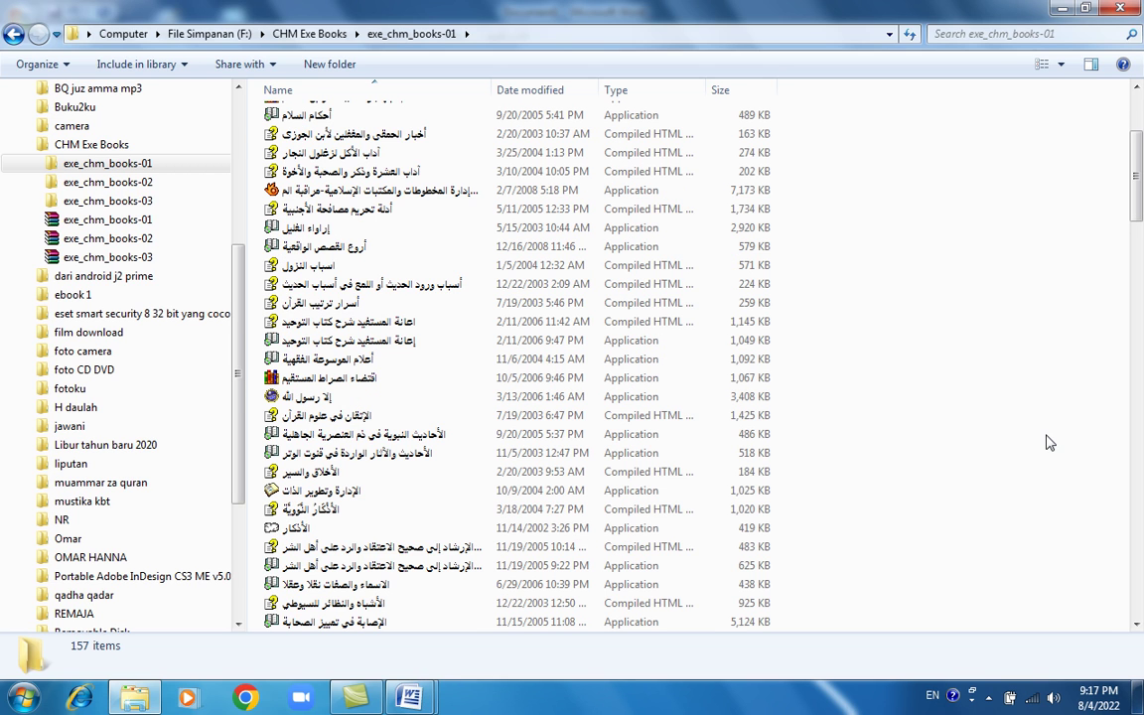
{"action": "scroll", "coordinate": [1050, 441], "scroll_direction": "down", "scroll_amount": 1}
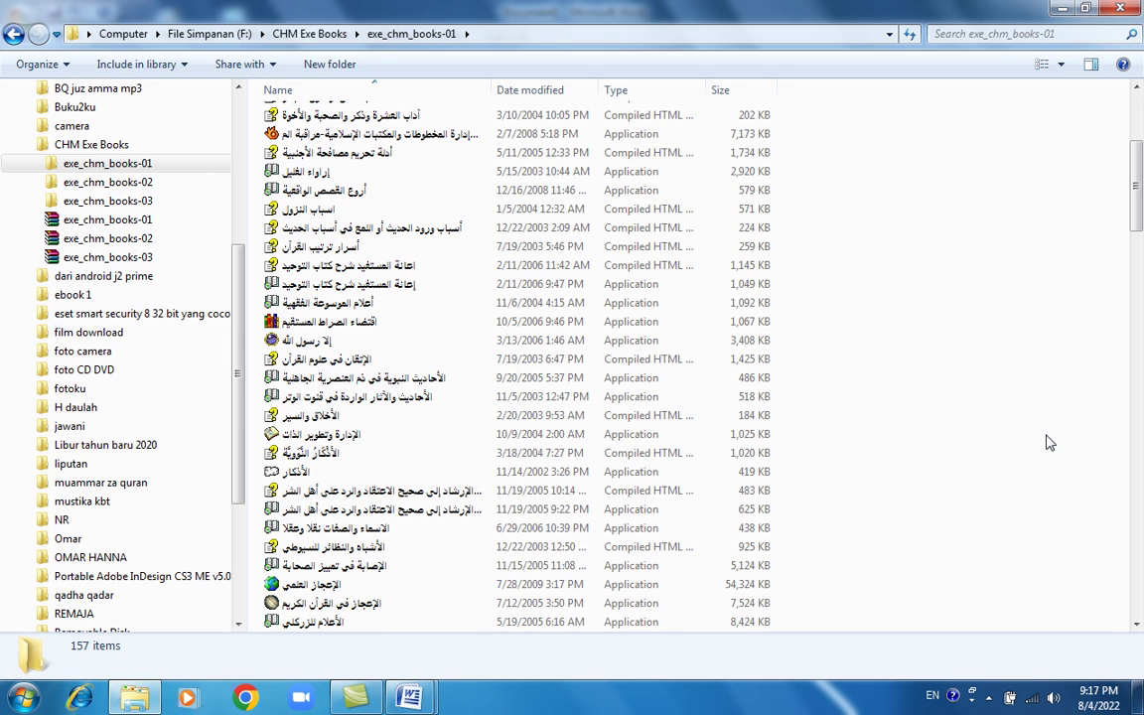
{"action": "left_click", "coordinate": [358, 365]}
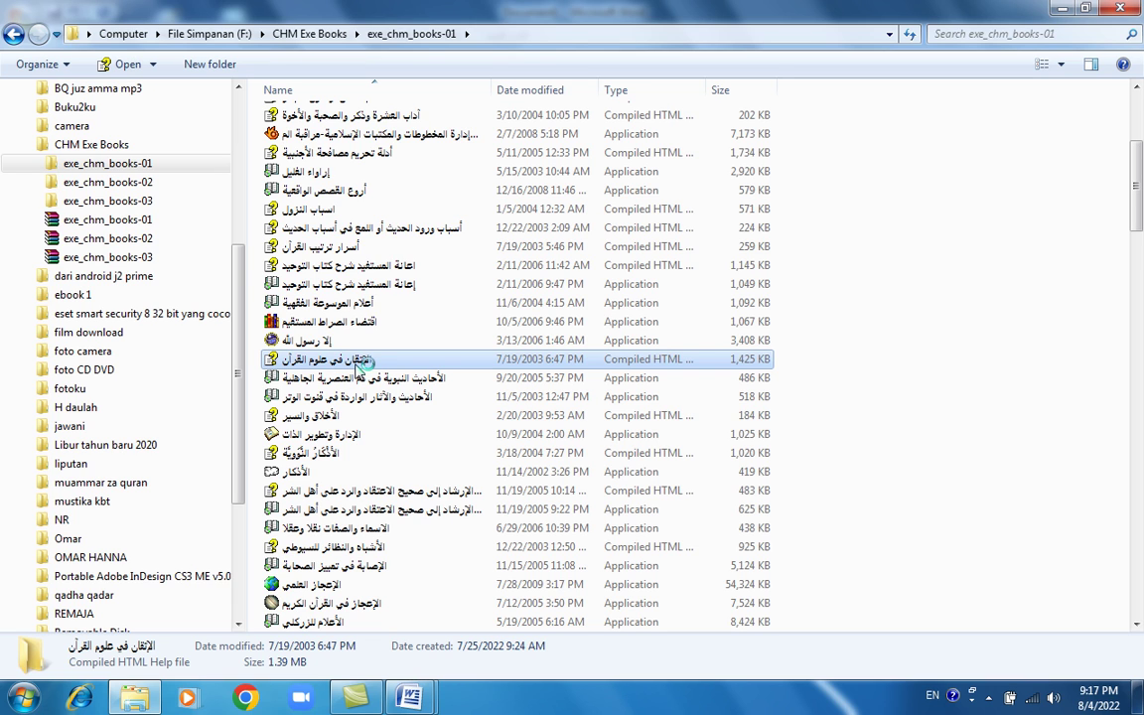
Open الإتقان في علوم القرآن in a maximized window, expand its contents, and display the chapter فيما نزل من القرآن على لسان بعض الصحابة.
{"action": "double_click", "coordinate": [357, 367]}
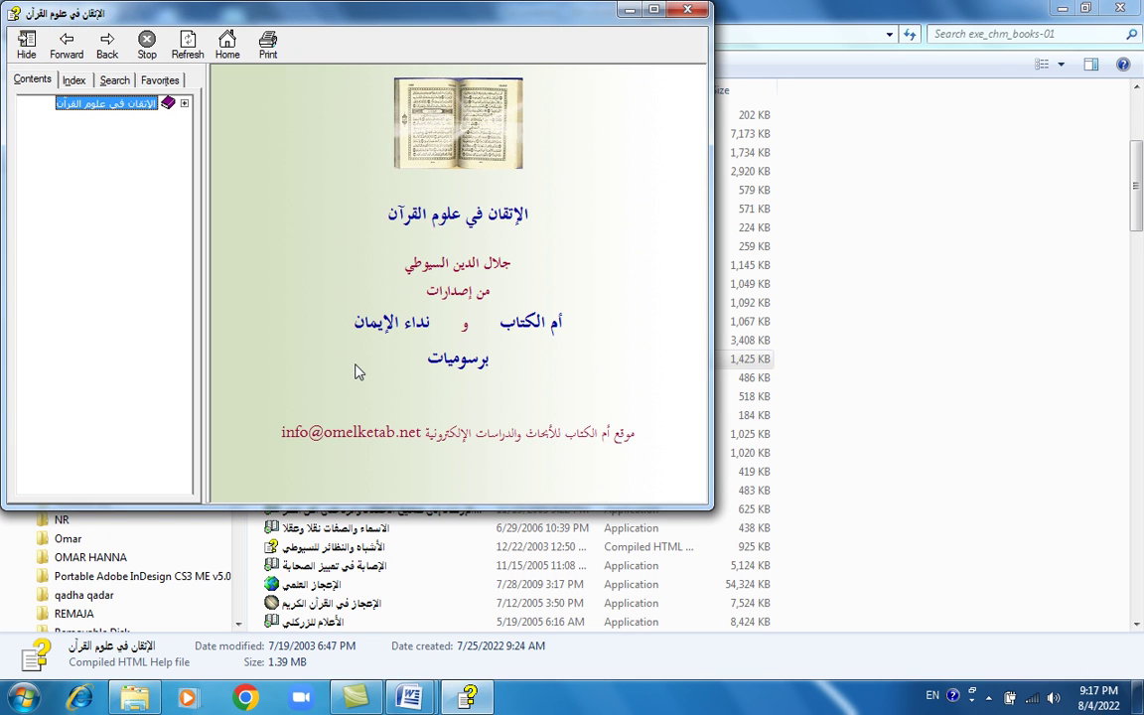
{"action": "left_click", "coordinate": [655, 12]}
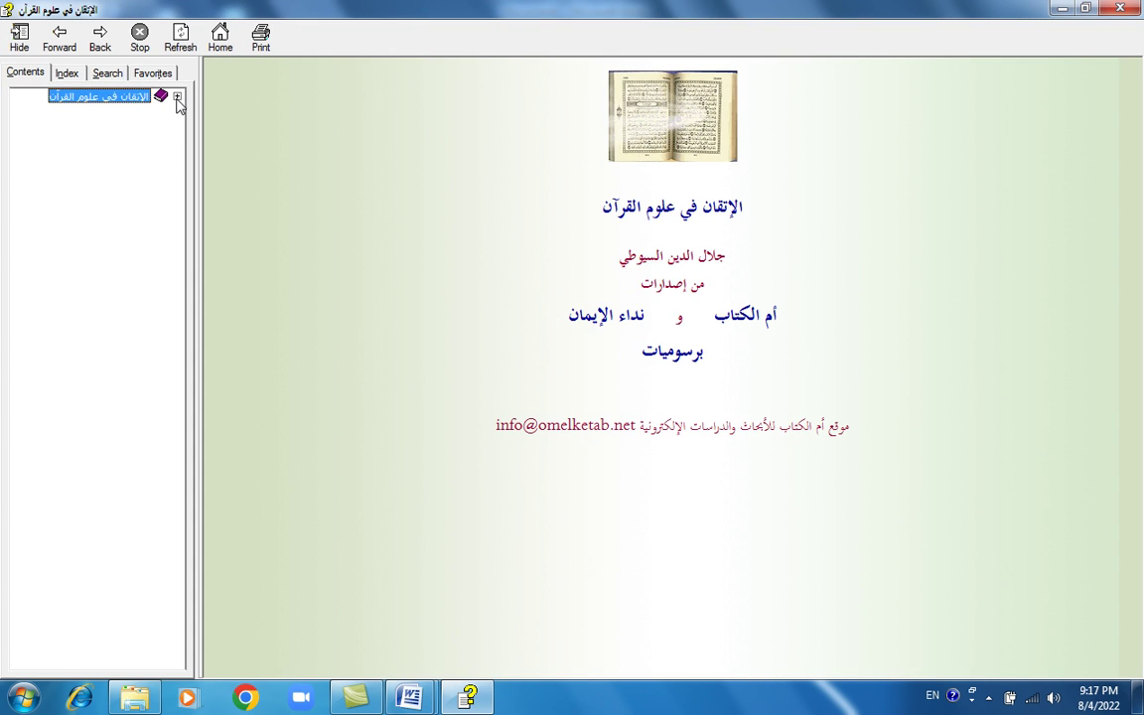
{"action": "left_click", "coordinate": [177, 97]}
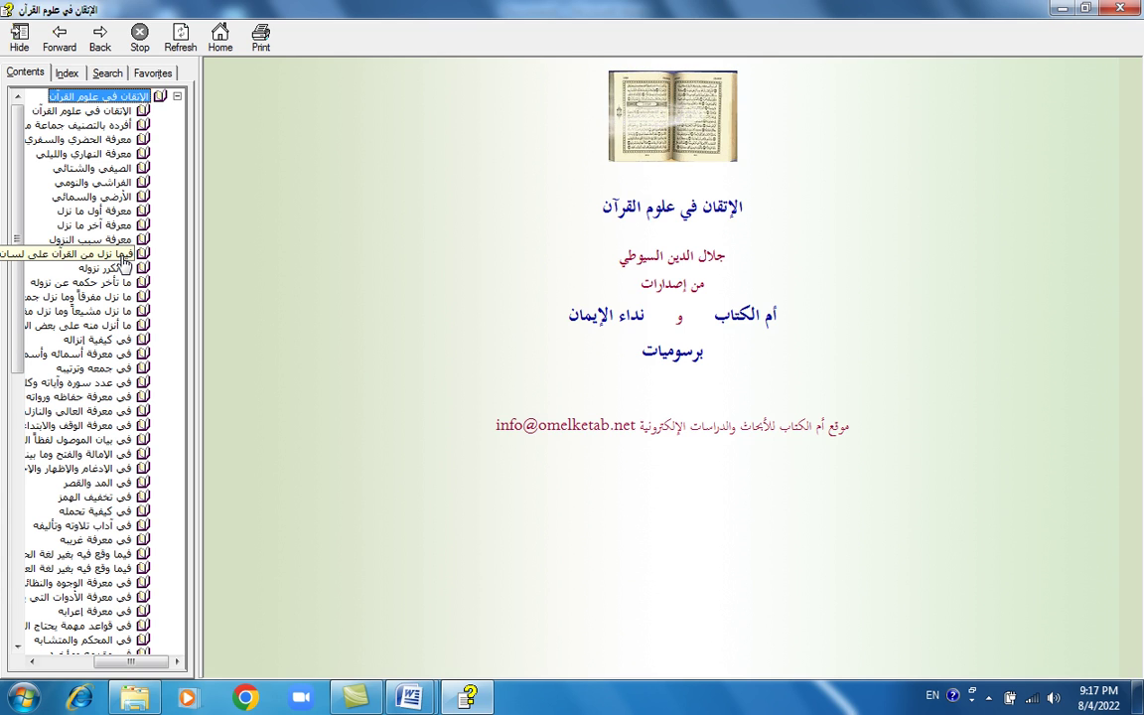
{"action": "left_click", "coordinate": [109, 254]}
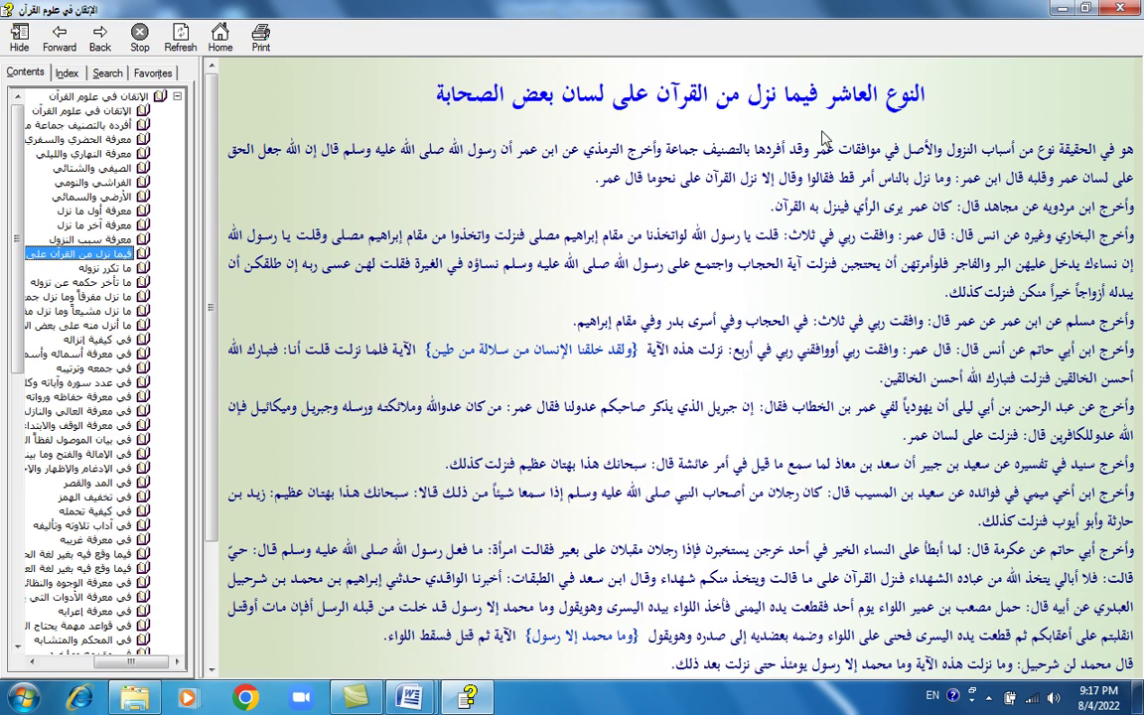
Read through the displayed chapter of الإتقان في علوم القرآن and close the book.
{"action": "scroll", "coordinate": [806, 301], "scroll_direction": "down", "scroll_amount": 2}
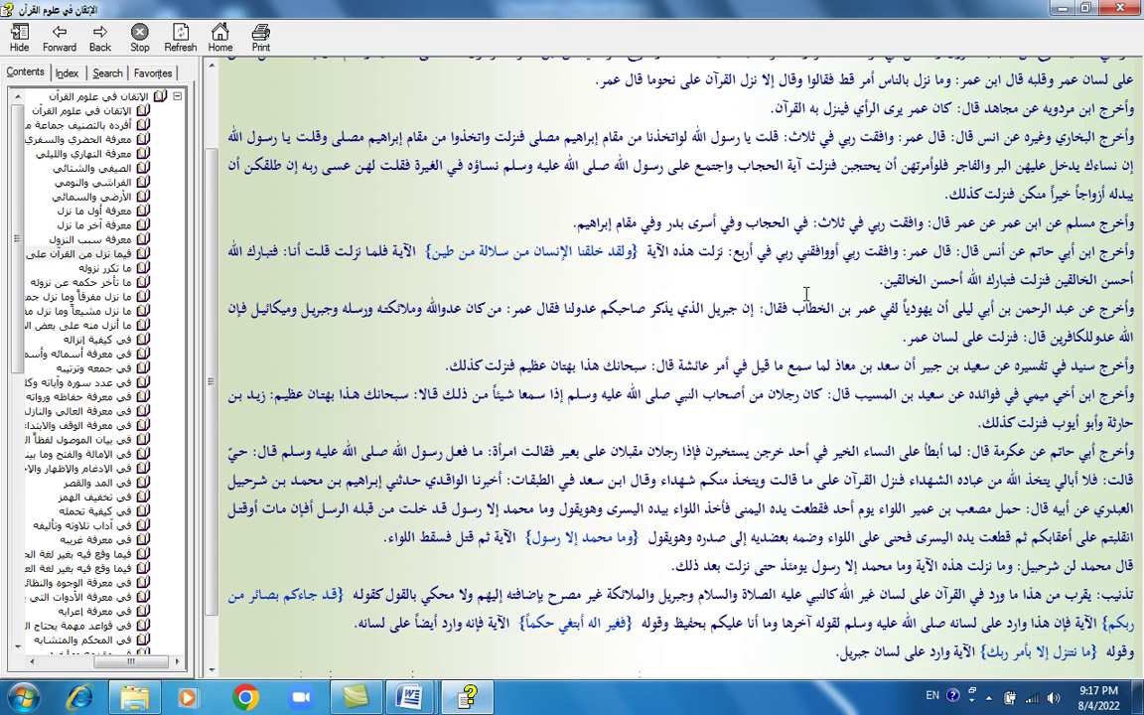
{"action": "scroll", "coordinate": [806, 294], "scroll_direction": "down", "scroll_amount": 1}
{"action": "scroll", "coordinate": [795, 268], "scroll_direction": "up", "scroll_amount": 3}
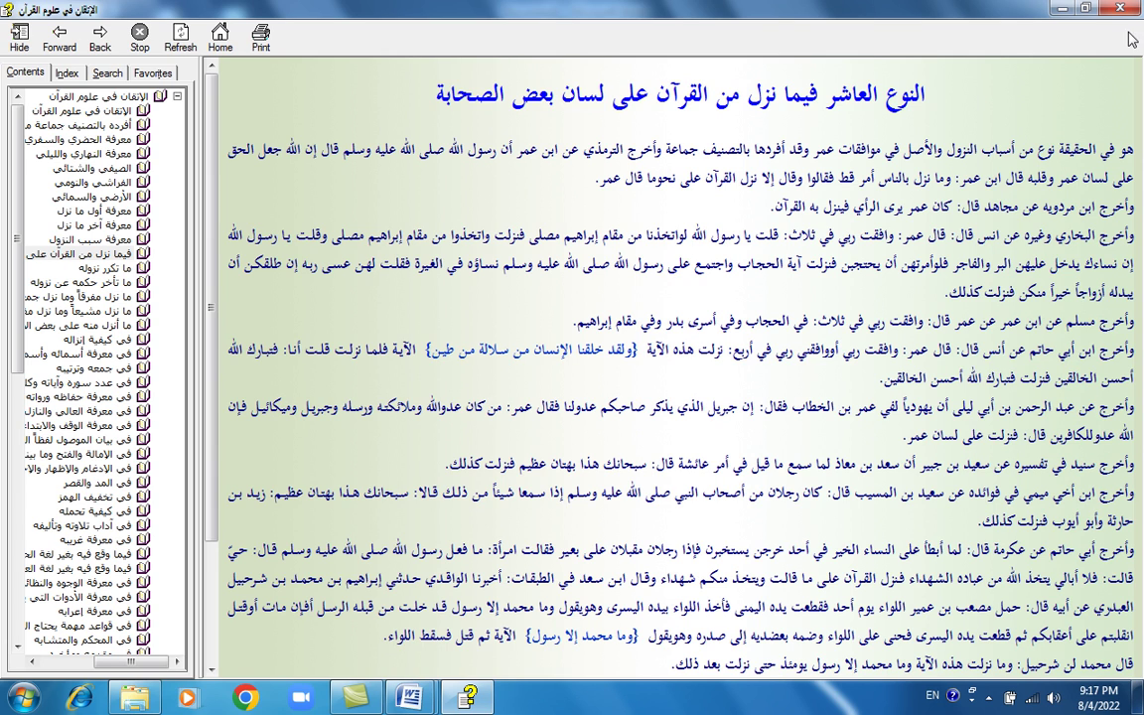
{"action": "double_click", "coordinate": [1011, 13]}
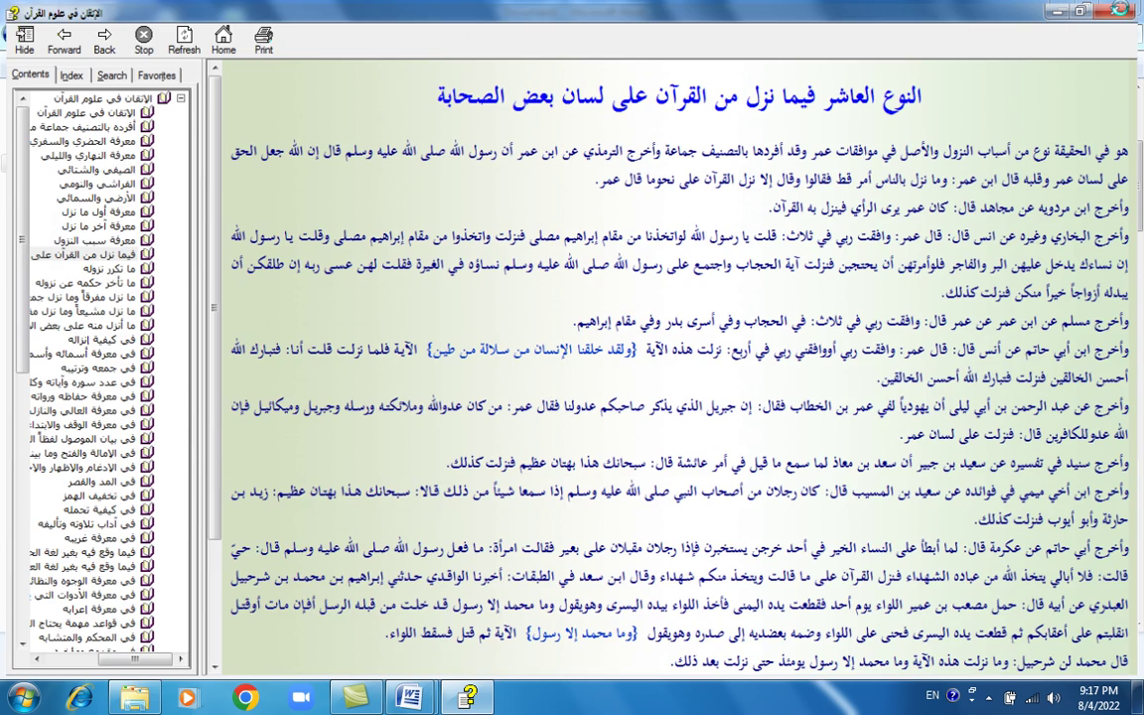
{"action": "left_click", "coordinate": [1122, 10]}
Open the compiled HTML book الاقتصاد في الاعتقاد in a maximized window and display its section فصل في فضل الإتباع.
{"action": "scroll", "coordinate": [1008, 462], "scroll_direction": "down", "scroll_amount": 2}
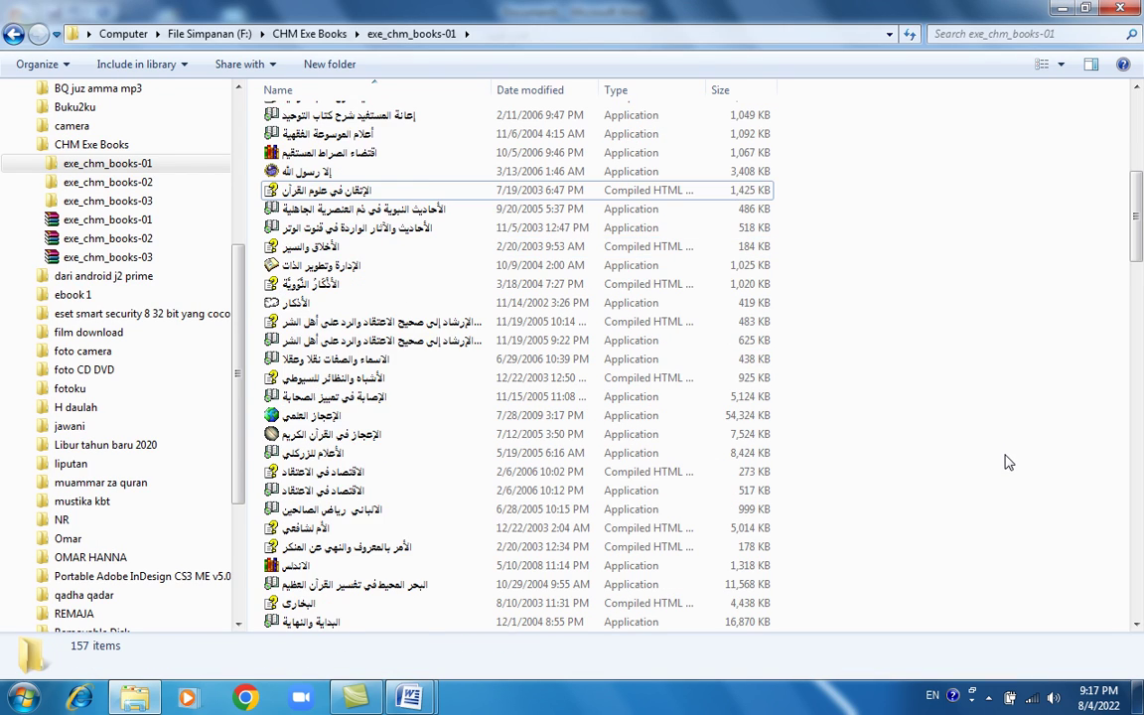
{"action": "scroll", "coordinate": [1008, 462], "scroll_direction": "down", "scroll_amount": 1}
{"action": "scroll", "coordinate": [1007, 462], "scroll_direction": "down", "scroll_amount": 1}
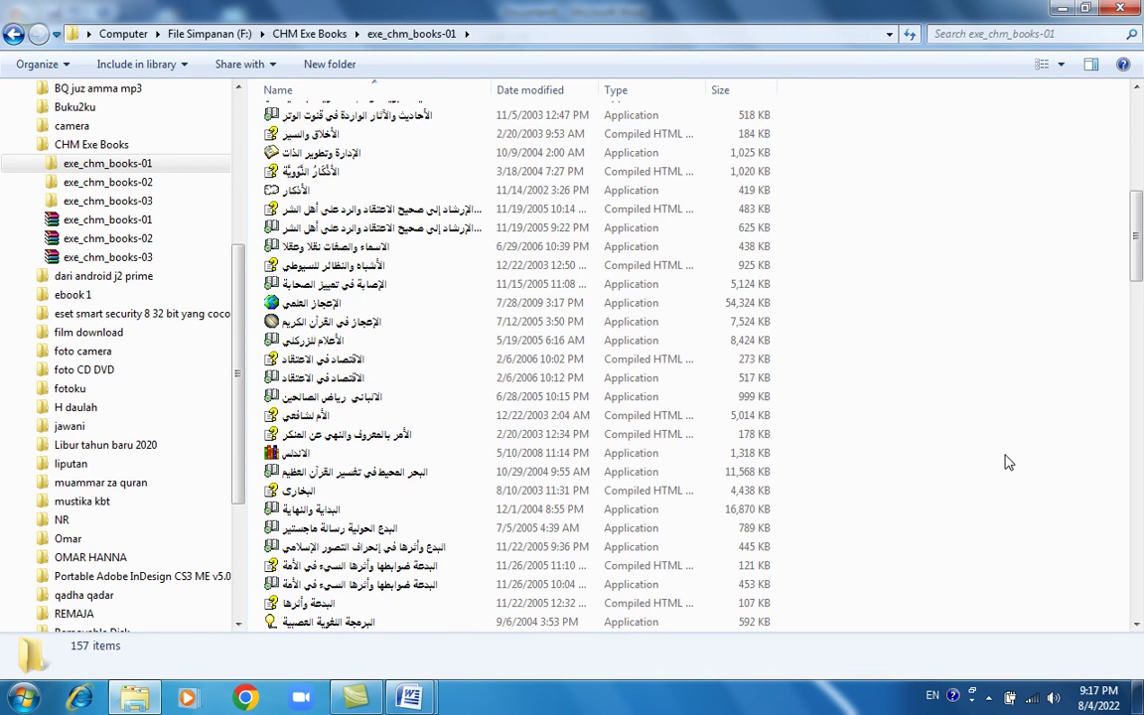
{"action": "left_click", "coordinate": [347, 363]}
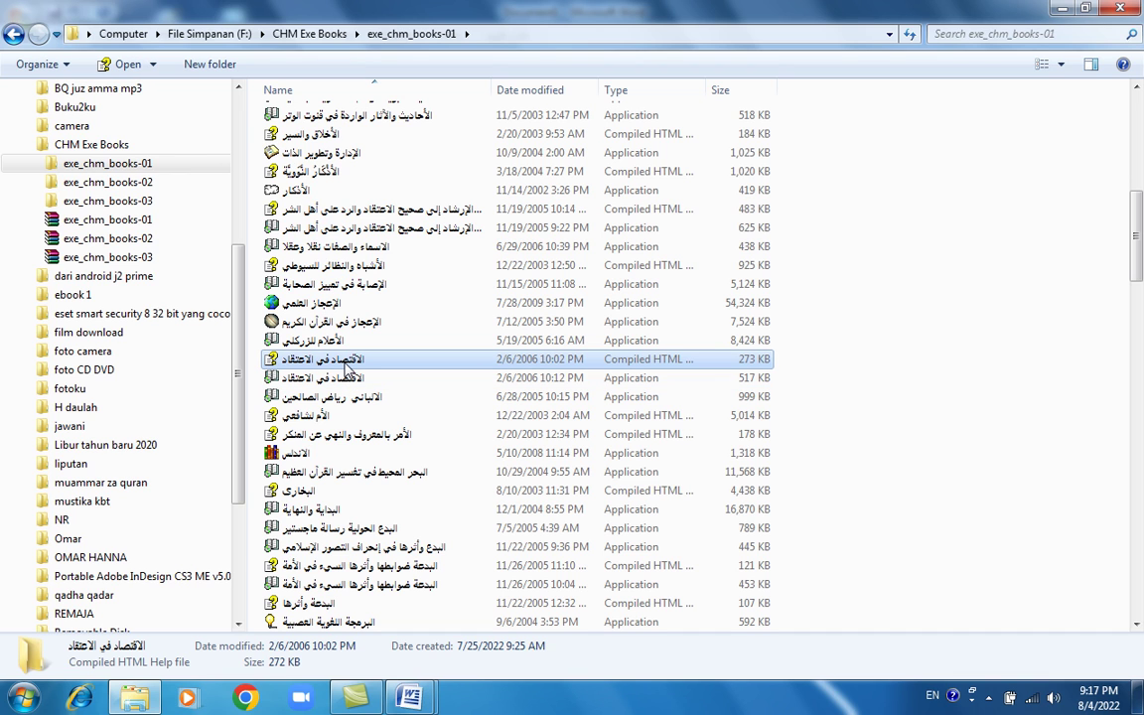
{"action": "double_click", "coordinate": [349, 366]}
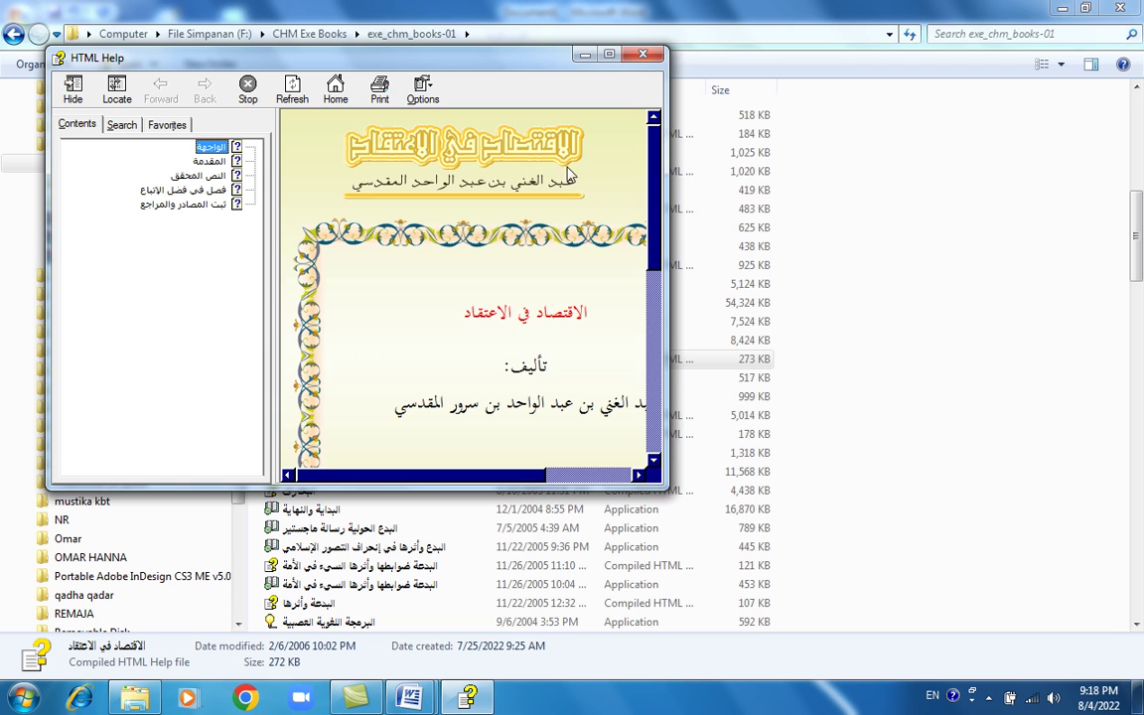
{"action": "left_click", "coordinate": [609, 53]}
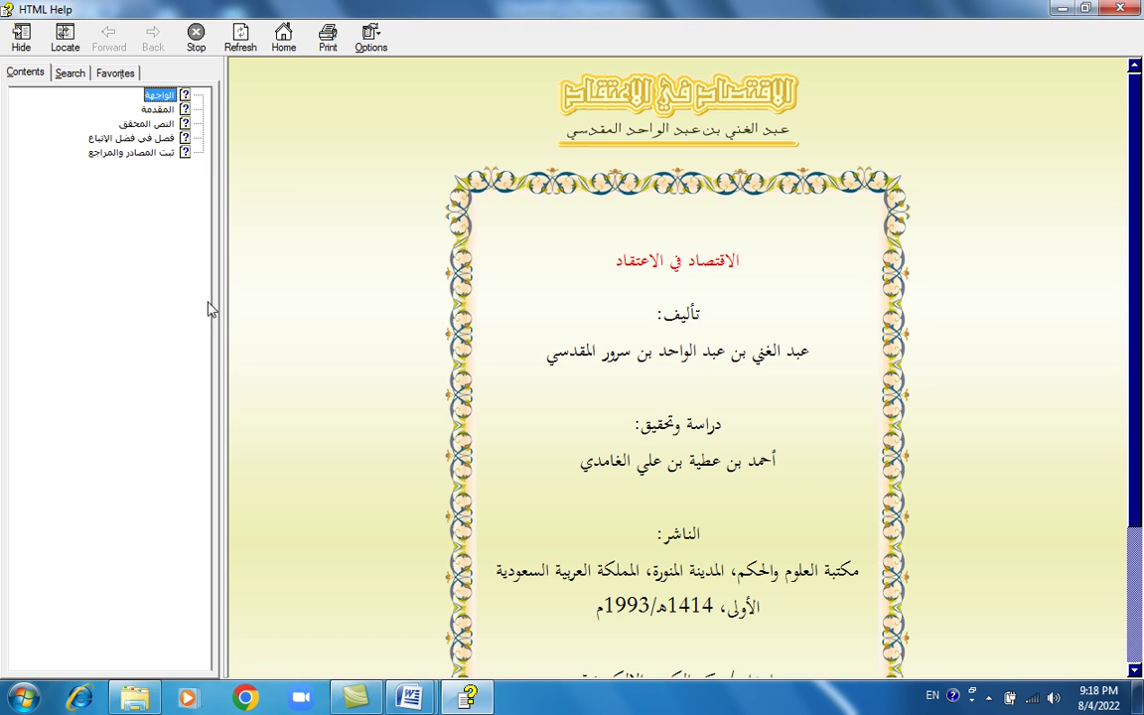
{"action": "left_click", "coordinate": [158, 139]}
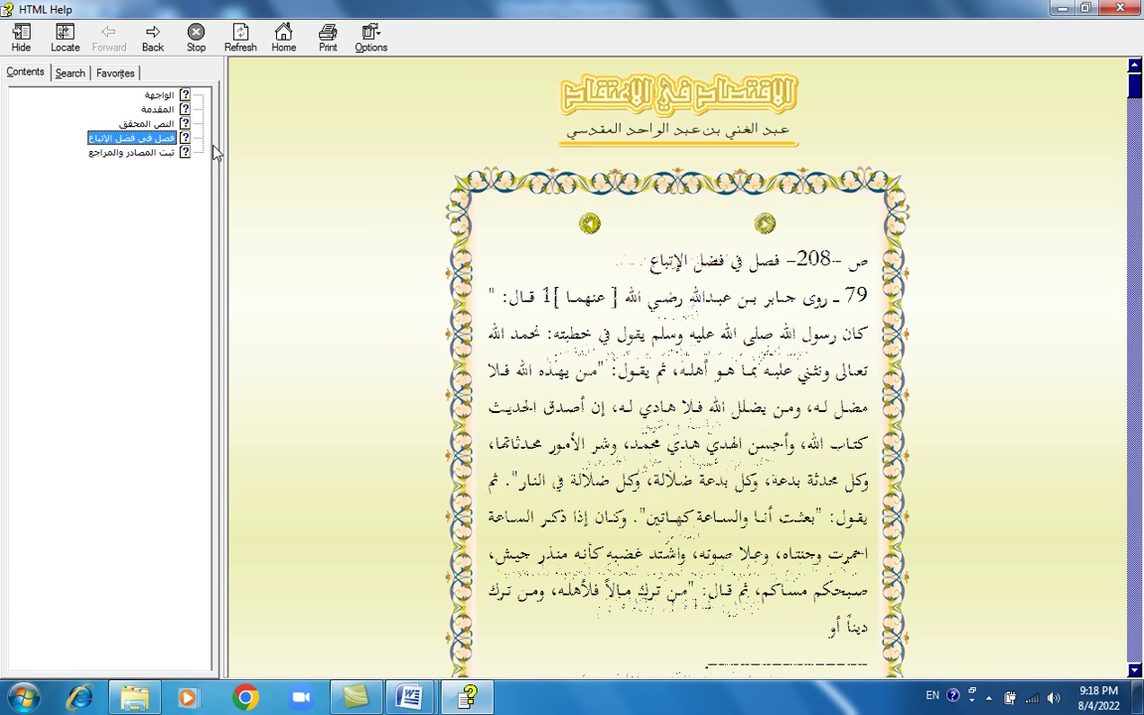
Read through the section فصل في فضل الإتباع from page 208 to page 212, and close the book.
{"action": "left_click", "coordinate": [1068, 324]}
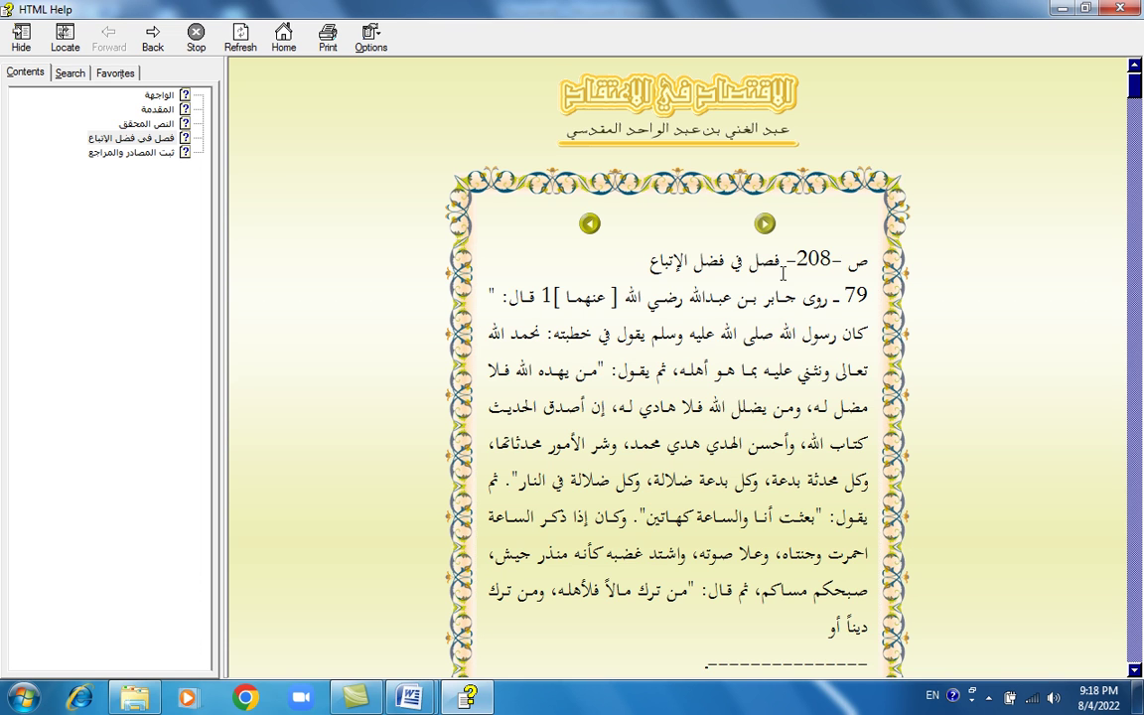
{"action": "scroll", "coordinate": [981, 296], "scroll_direction": "down", "scroll_amount": 5}
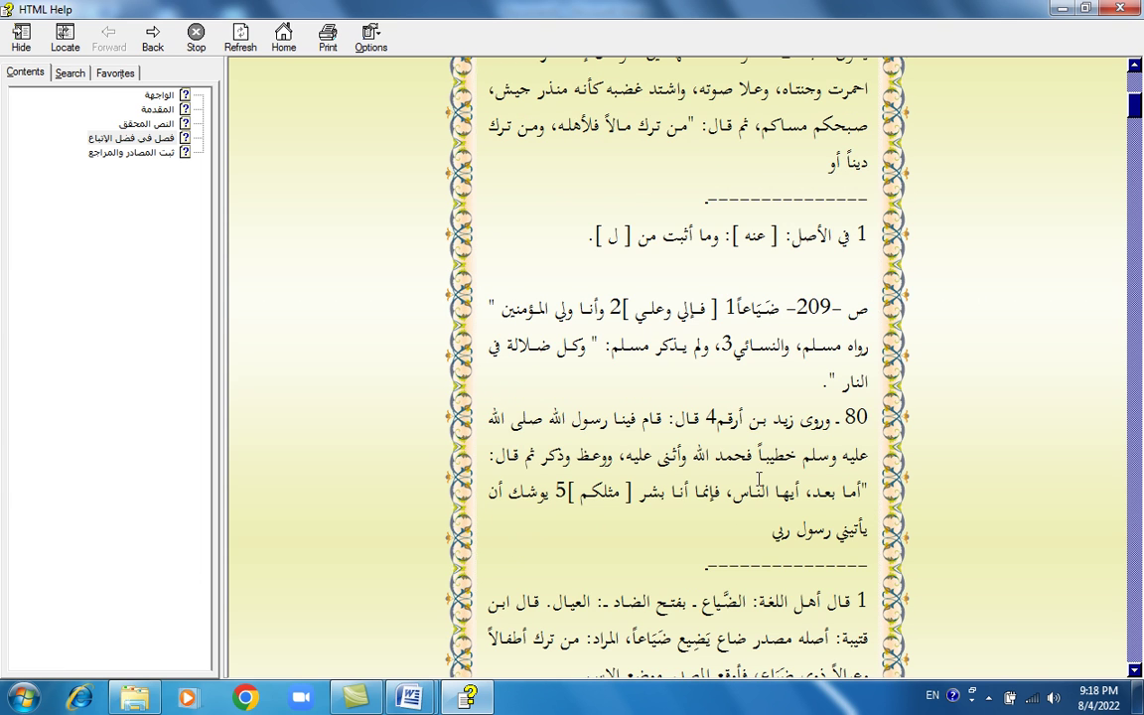
{"action": "scroll", "coordinate": [683, 431], "scroll_direction": "down", "scroll_amount": 2}
{"action": "scroll", "coordinate": [760, 476], "scroll_direction": "down", "scroll_amount": 6}
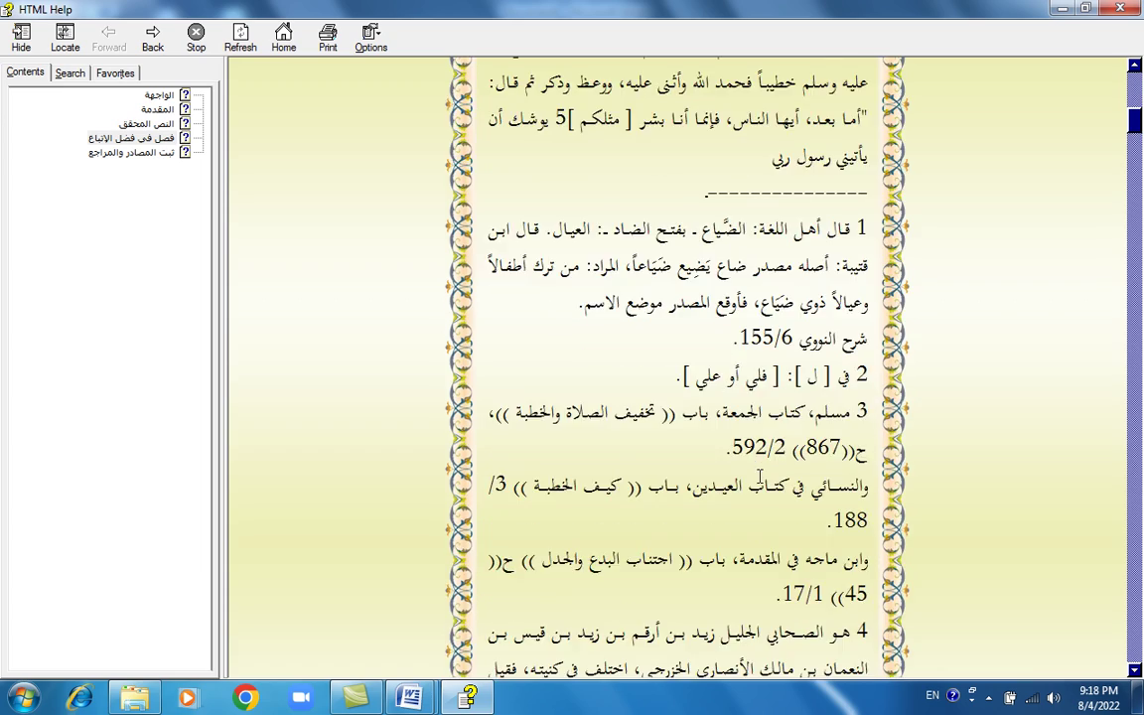
{"action": "scroll", "coordinate": [759, 477], "scroll_direction": "down", "scroll_amount": 7}
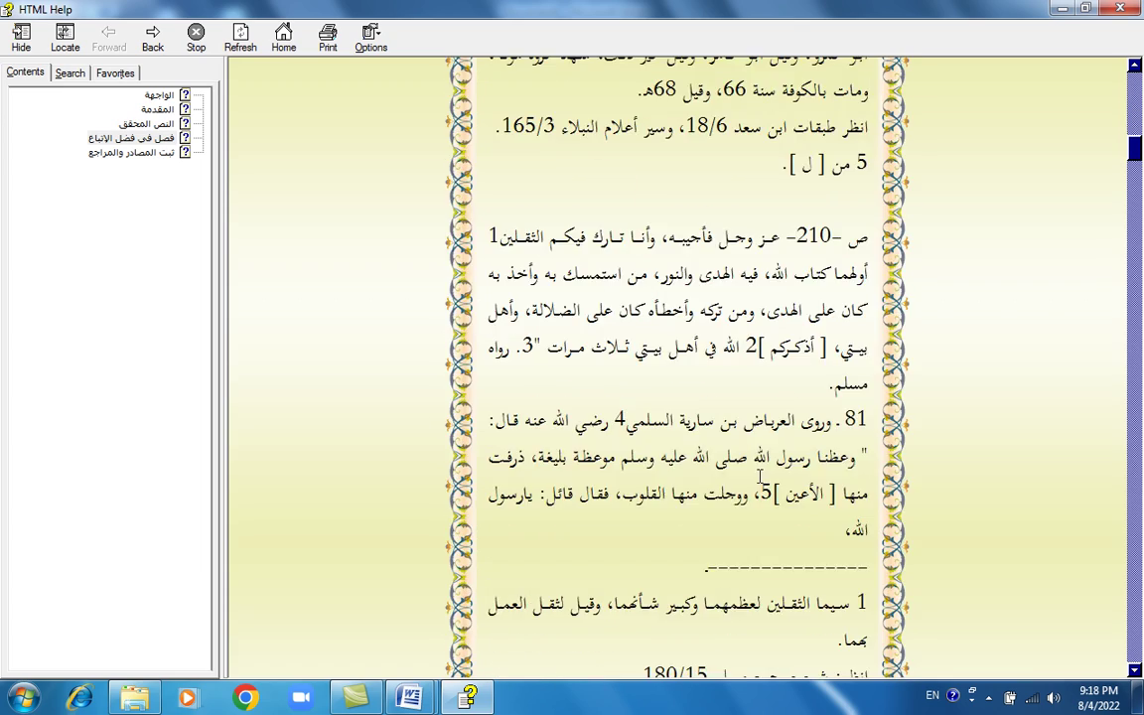
{"action": "scroll", "coordinate": [760, 477], "scroll_direction": "down", "scroll_amount": 5}
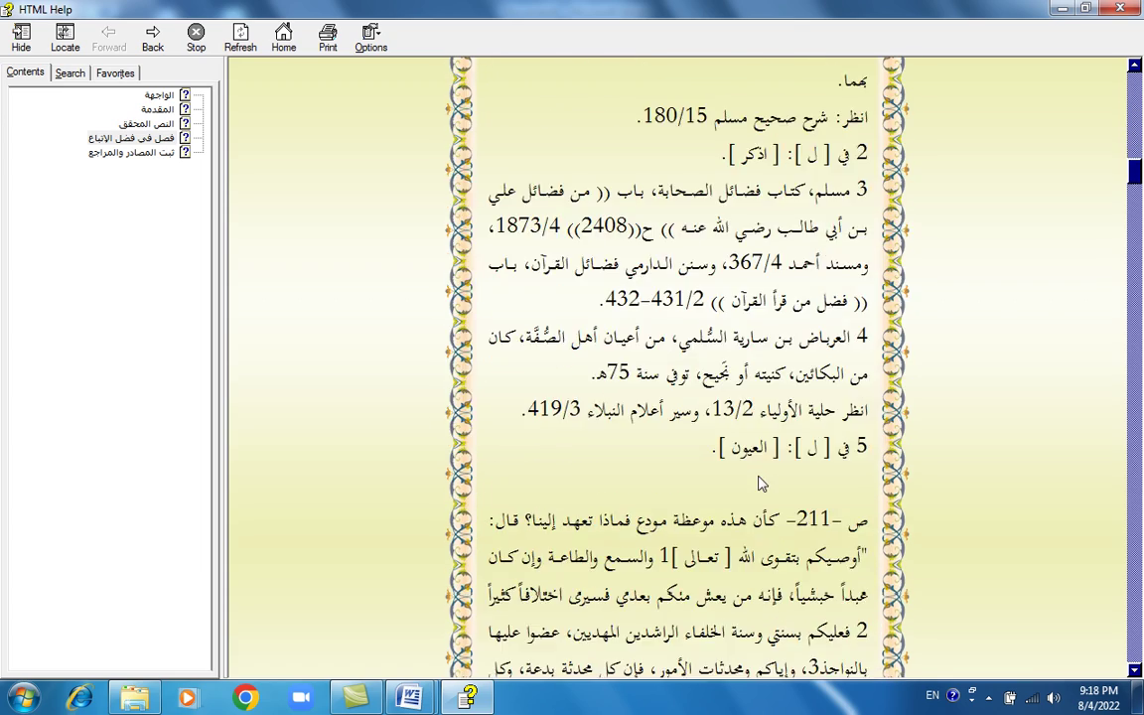
{"action": "scroll", "coordinate": [761, 465], "scroll_direction": "down", "scroll_amount": 1}
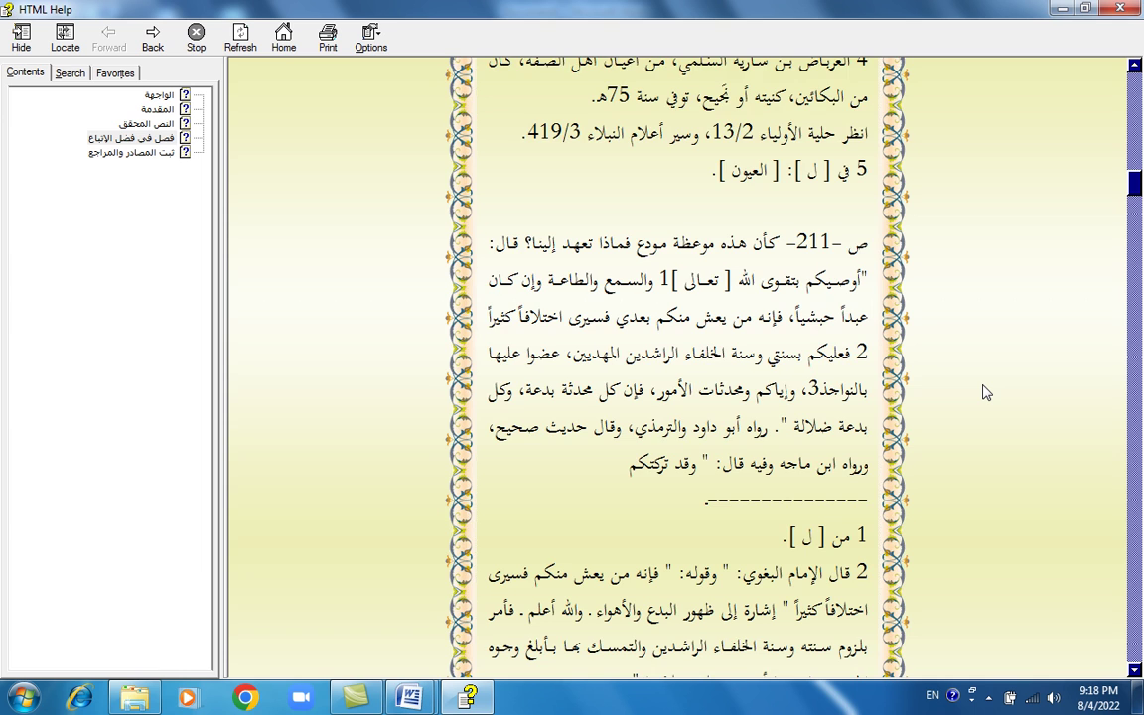
{"action": "scroll", "coordinate": [986, 393], "scroll_direction": "down", "scroll_amount": 7}
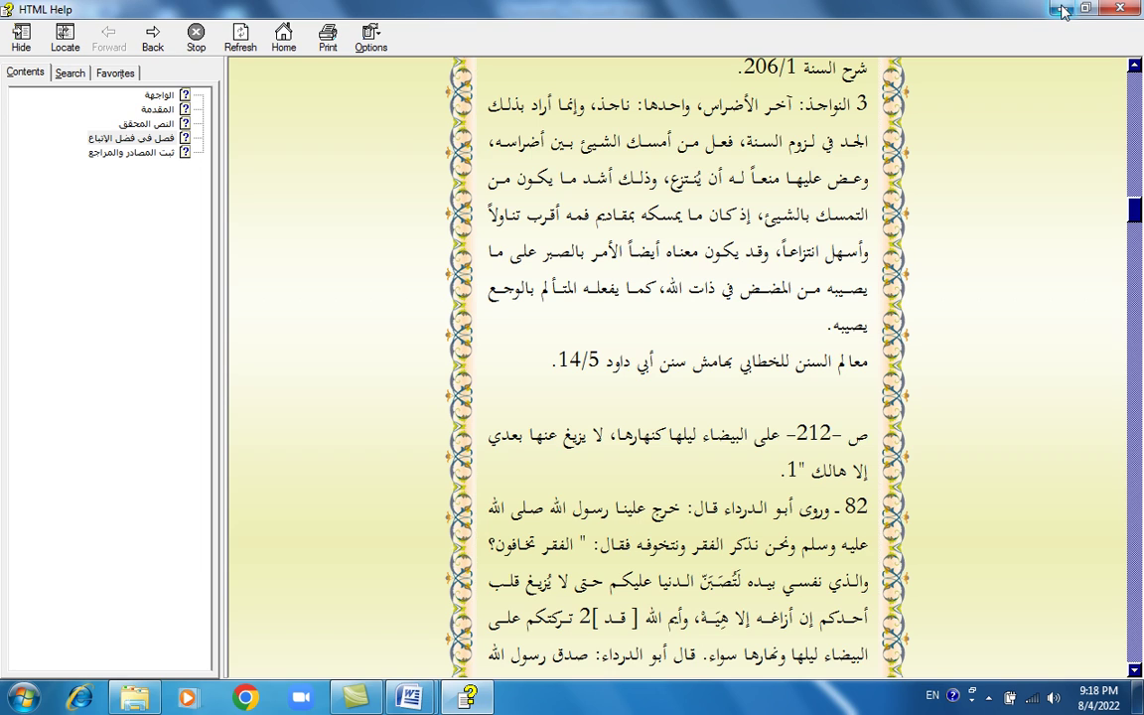
{"action": "left_click", "coordinate": [1120, 10]}
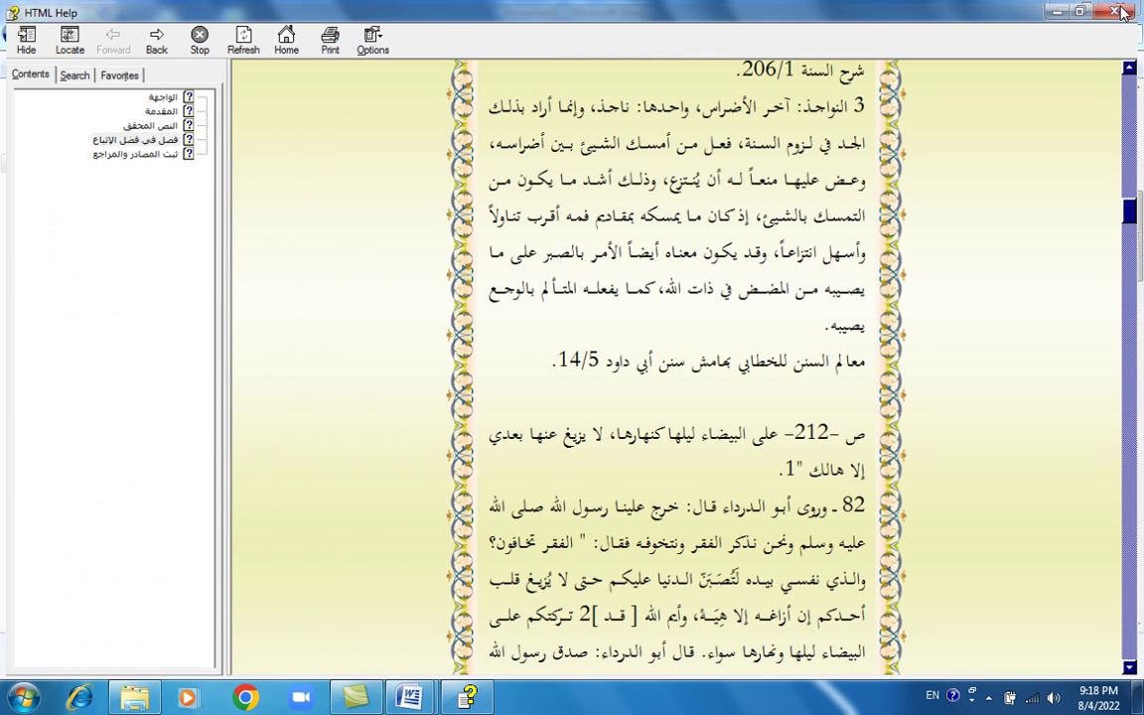
{"action": "left_click", "coordinate": [933, 442]}
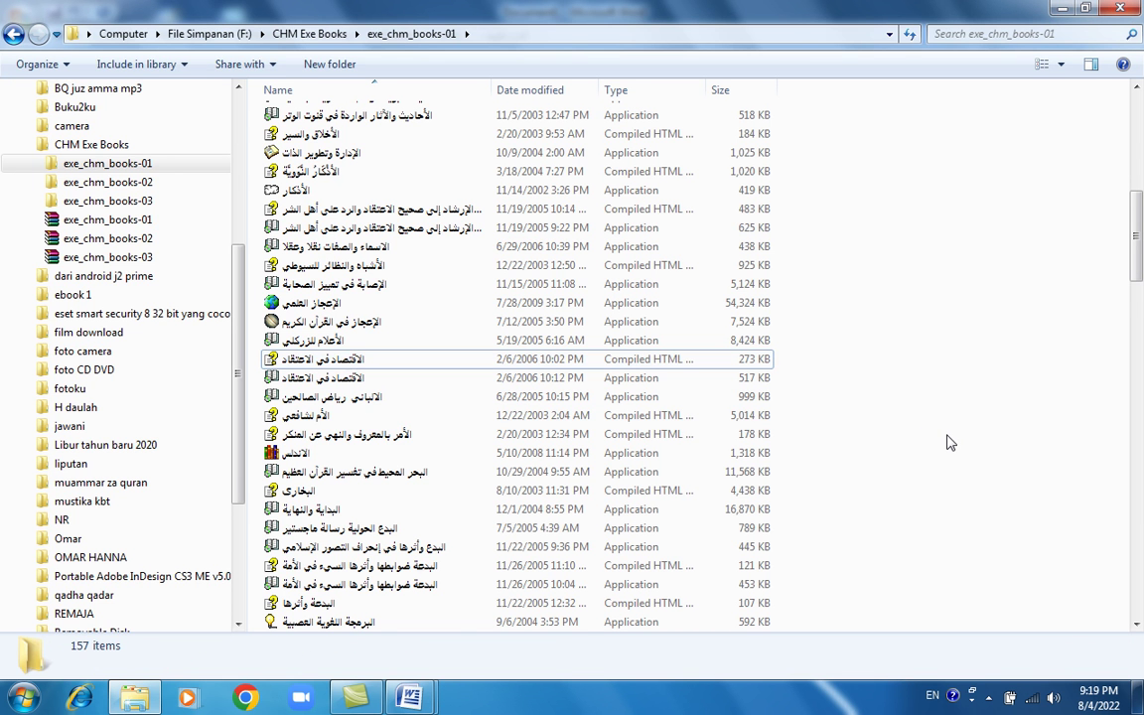
Open the compiled HTML book الأم لشافعي maximized, view باب صدقة الغنم under كتاب الزكاة, and close the book.
{"action": "scroll", "coordinate": [944, 442], "scroll_direction": "down", "scroll_amount": 2}
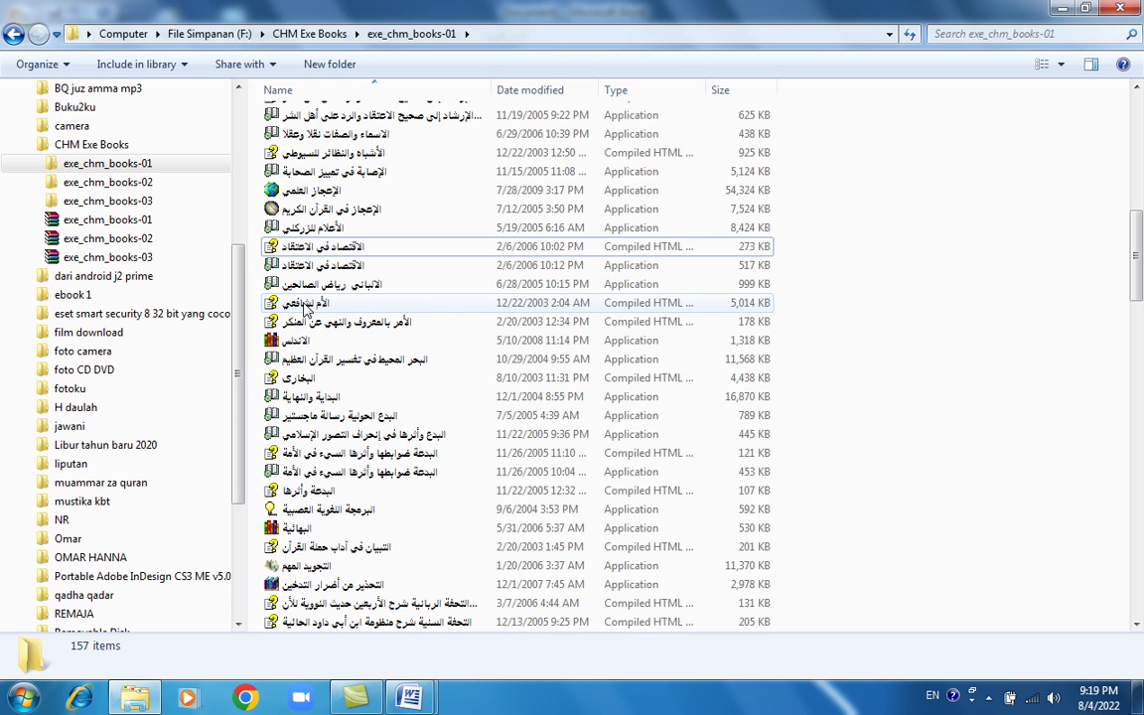
{"action": "left_click", "coordinate": [310, 308]}
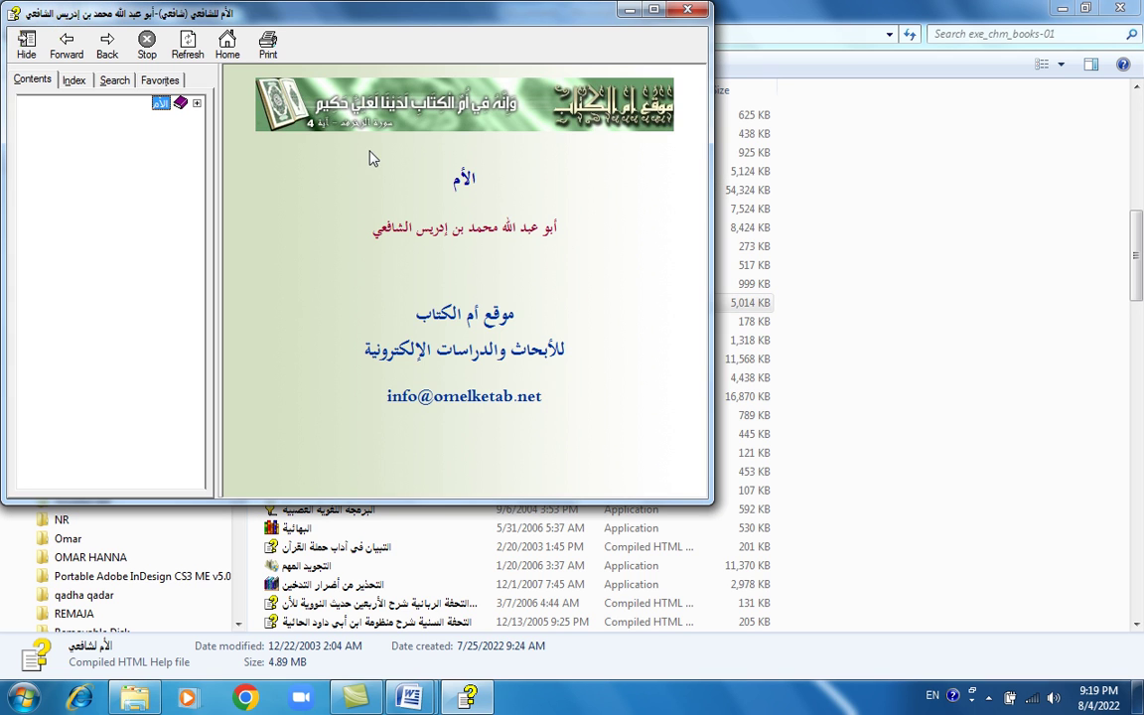
{"action": "left_click", "coordinate": [654, 11]}
{"action": "left_click", "coordinate": [190, 98]}
{"action": "left_click", "coordinate": [191, 98]}
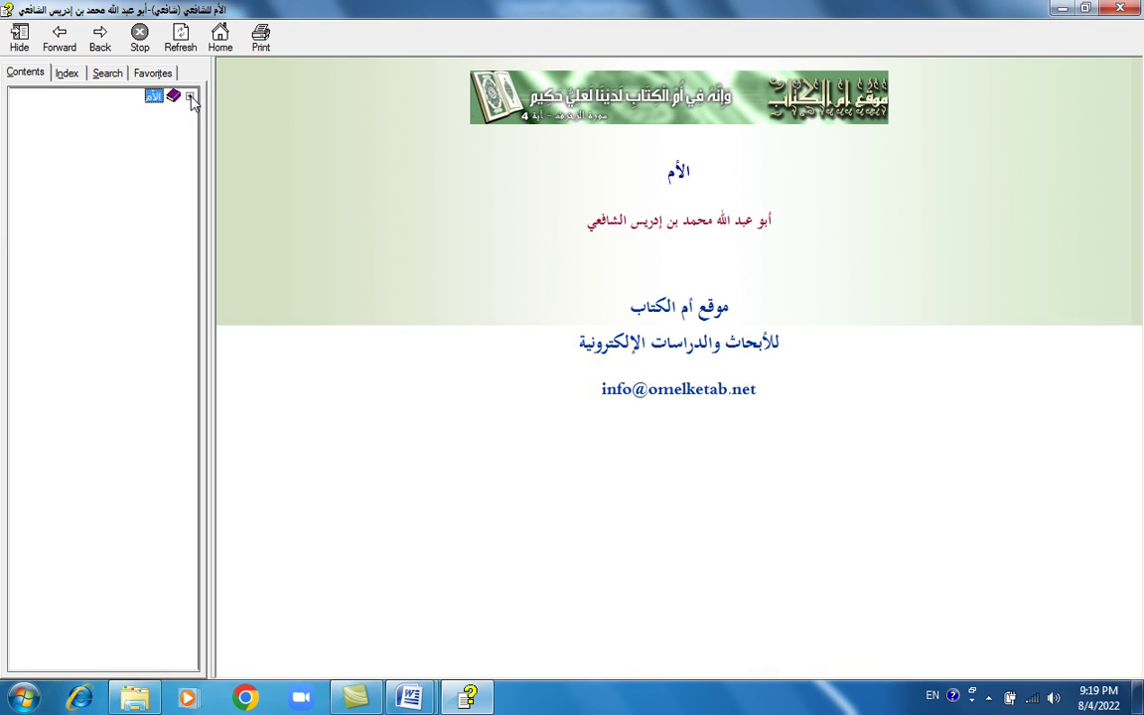
{"action": "left_click", "coordinate": [191, 98]}
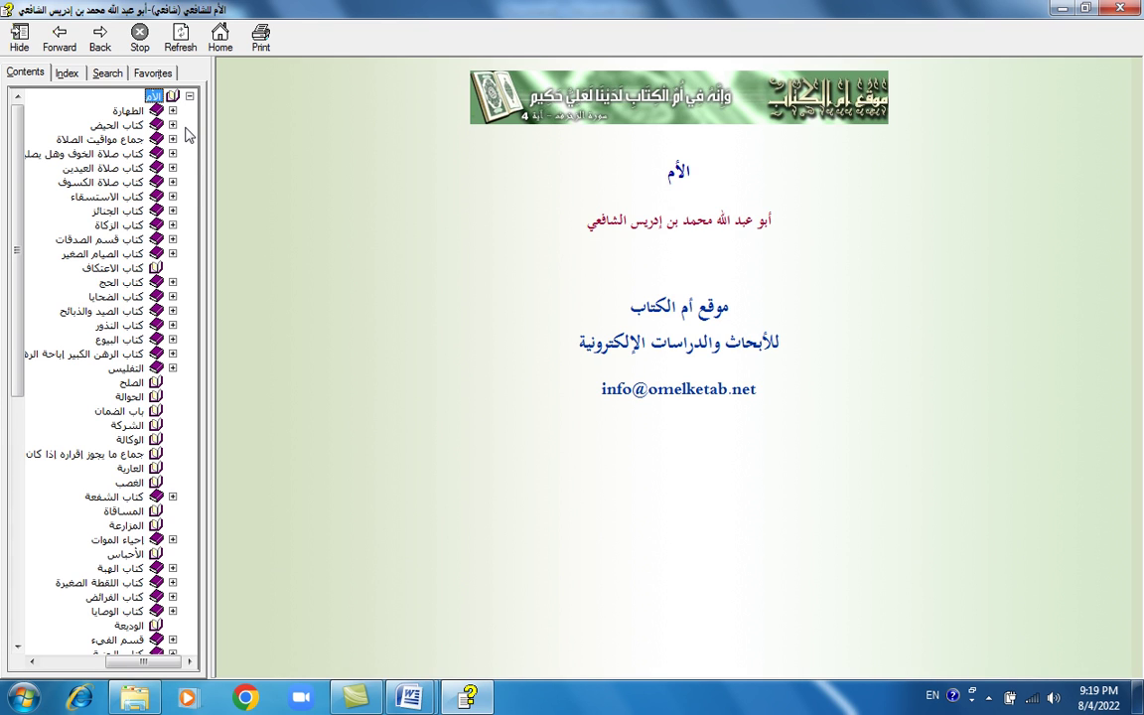
{"action": "left_click", "coordinate": [173, 226]}
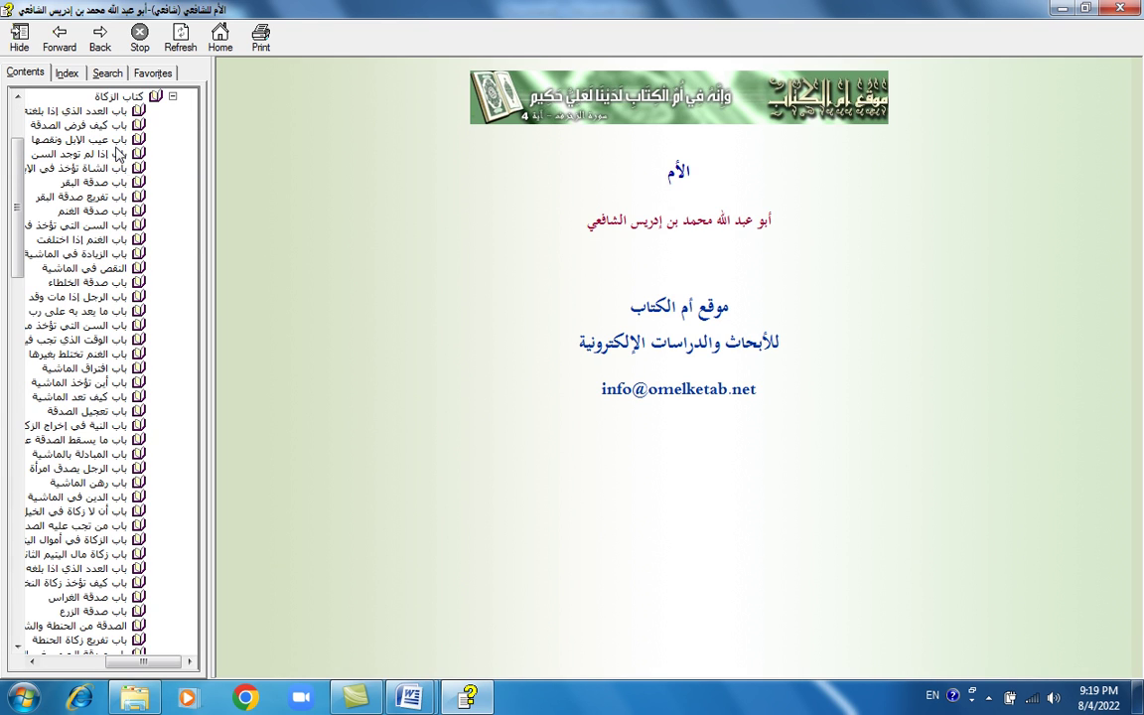
{"action": "left_click", "coordinate": [94, 211]}
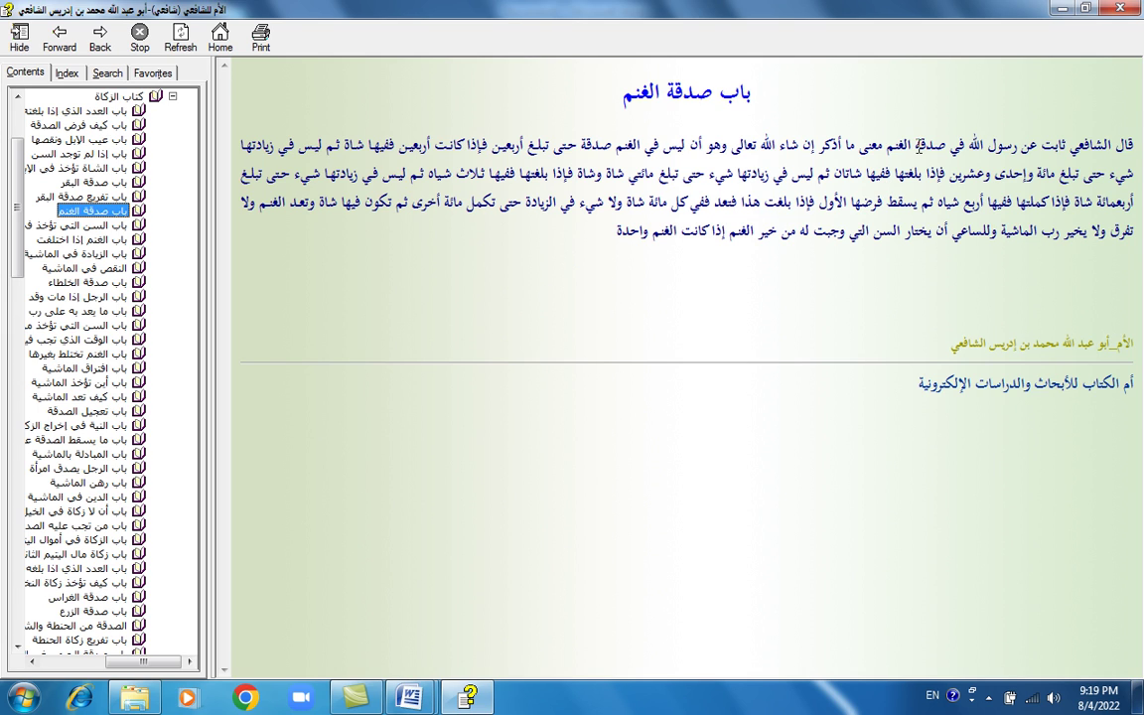
{"action": "left_click", "coordinate": [1123, 12]}
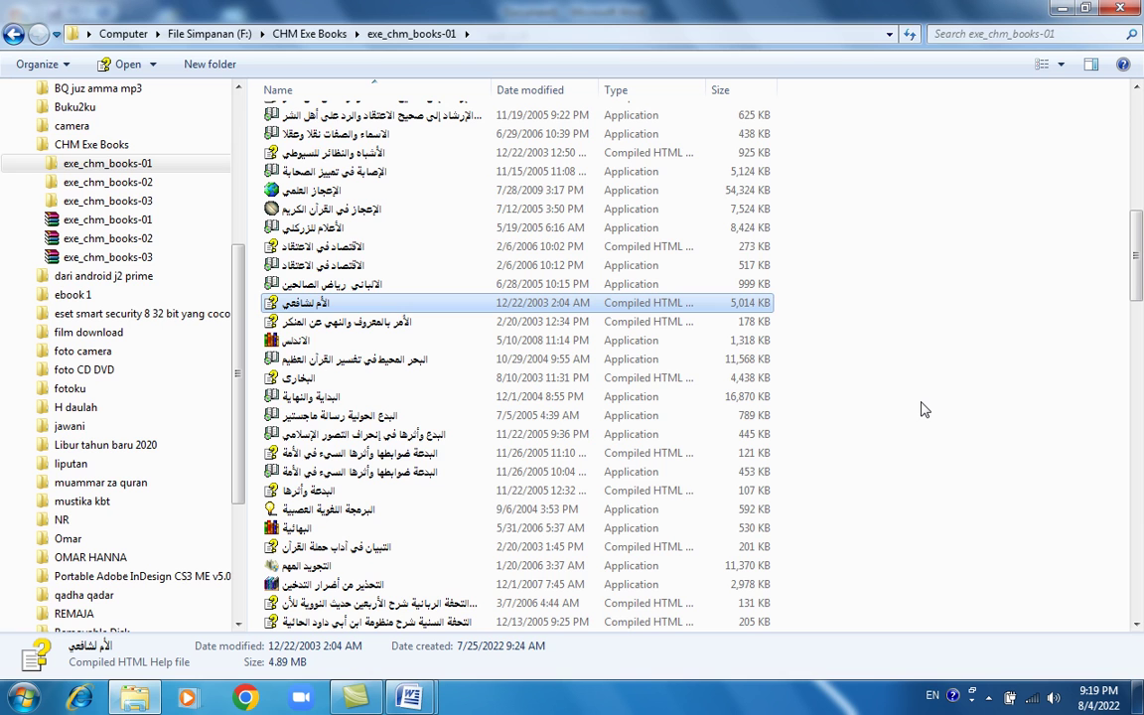
Open the compiled HTML book البخاري from the exe_chm_books-01 folder in a maximized window.
{"action": "scroll", "coordinate": [921, 410], "scroll_direction": "down", "scroll_amount": 1}
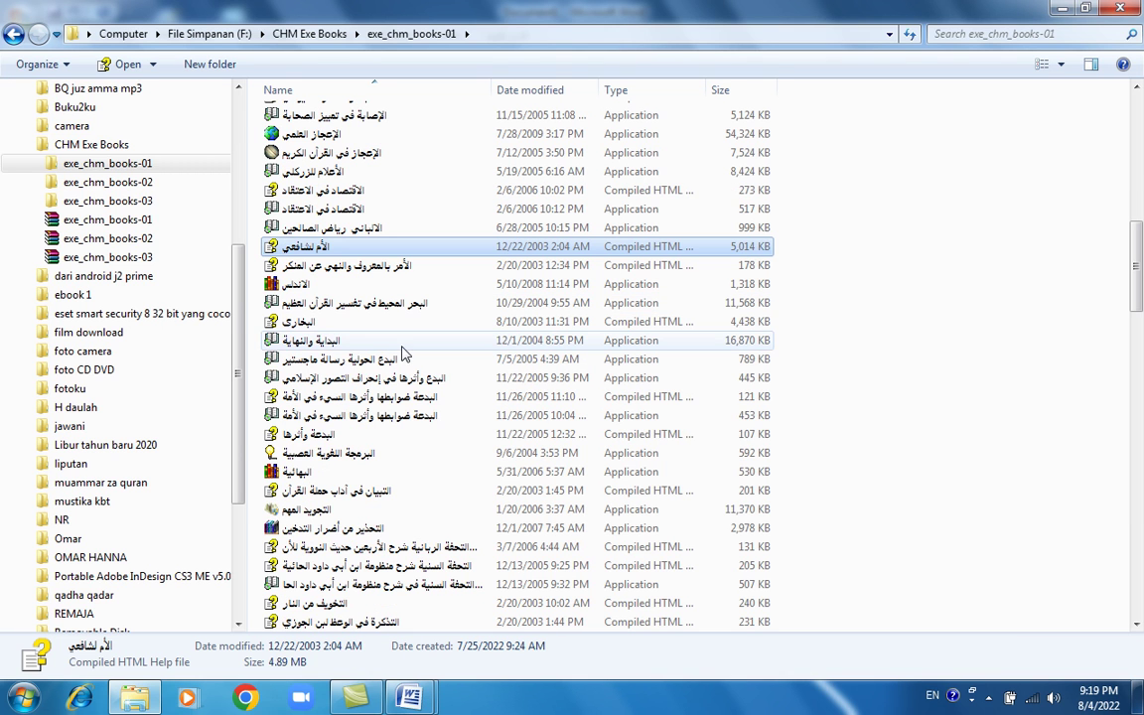
{"action": "left_click", "coordinate": [298, 322]}
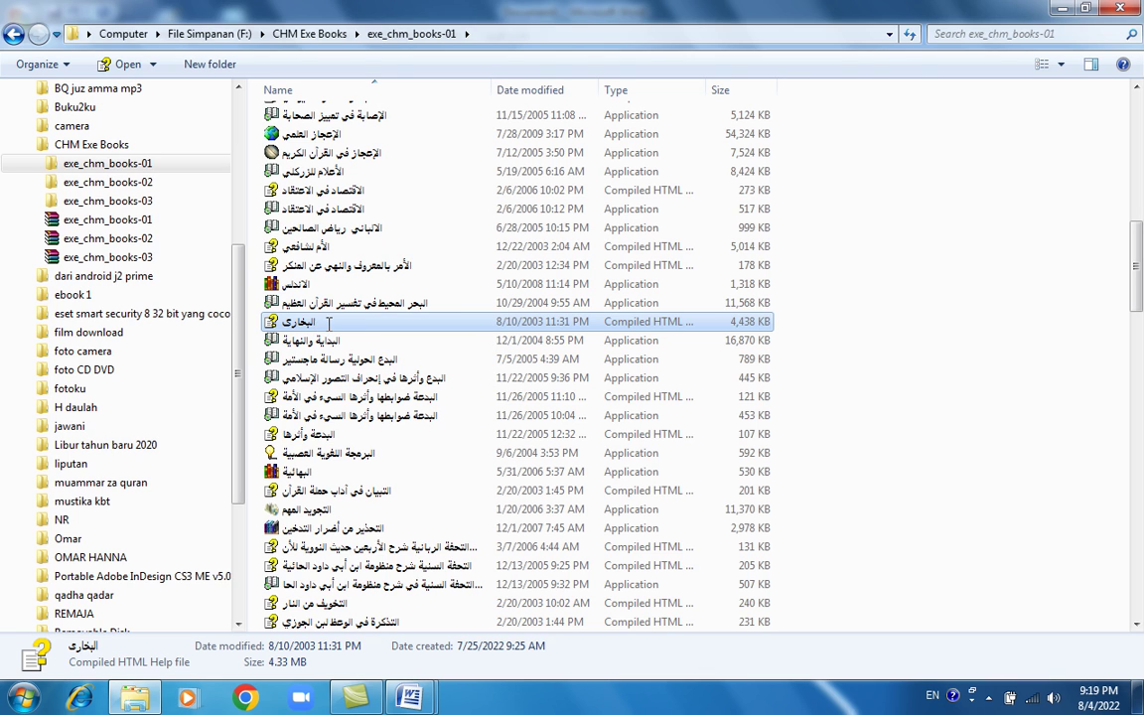
{"action": "left_click", "coordinate": [328, 322]}
{"action": "double_click", "coordinate": [376, 322]}
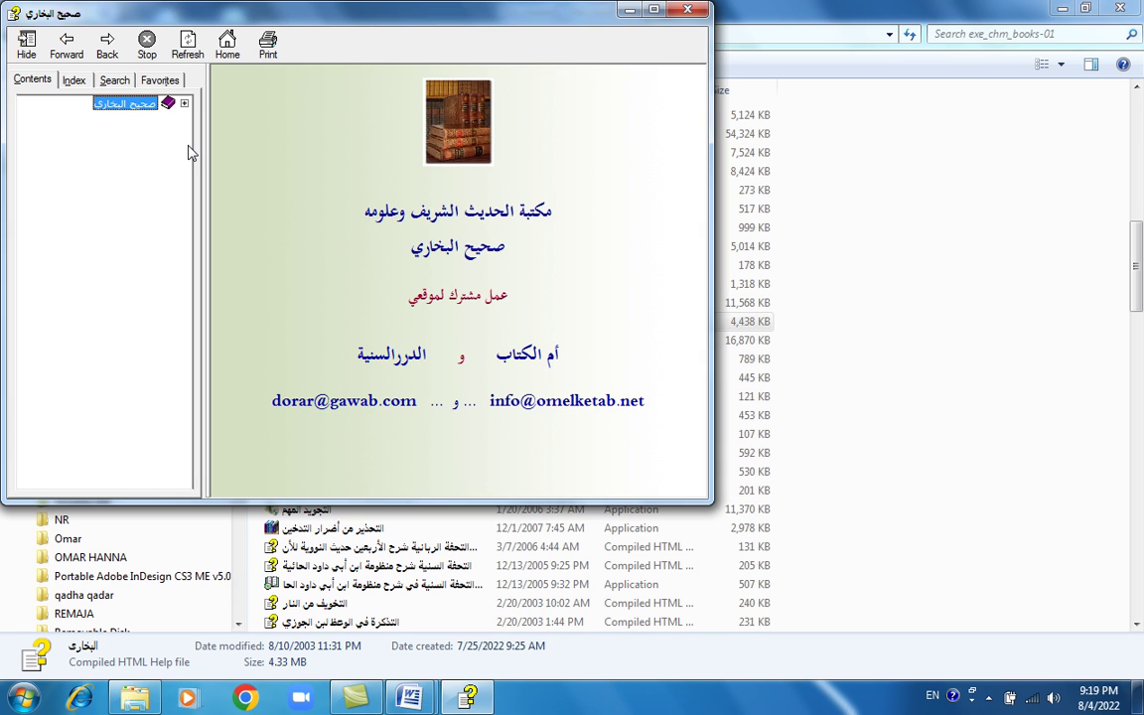
{"action": "left_click", "coordinate": [655, 12]}
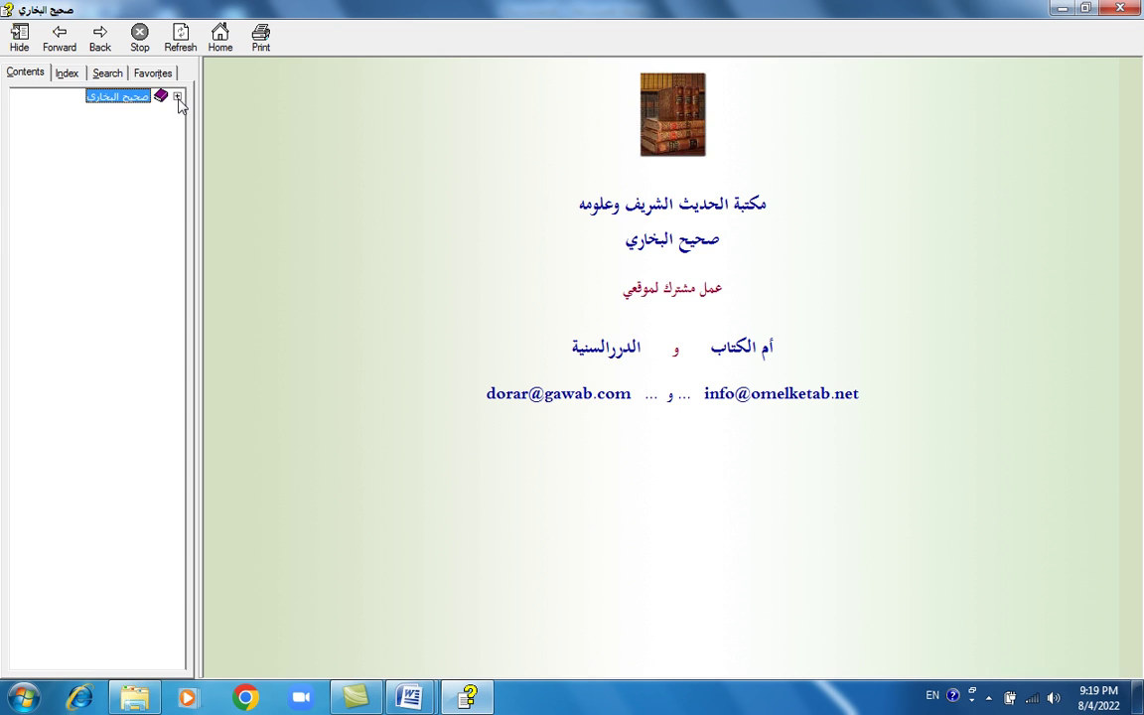
Read section 004, الغسل بالصاع ونحوه, under the chapter الغسل of صحيح البخاري, and close the book.
{"action": "left_click", "coordinate": [177, 96]}
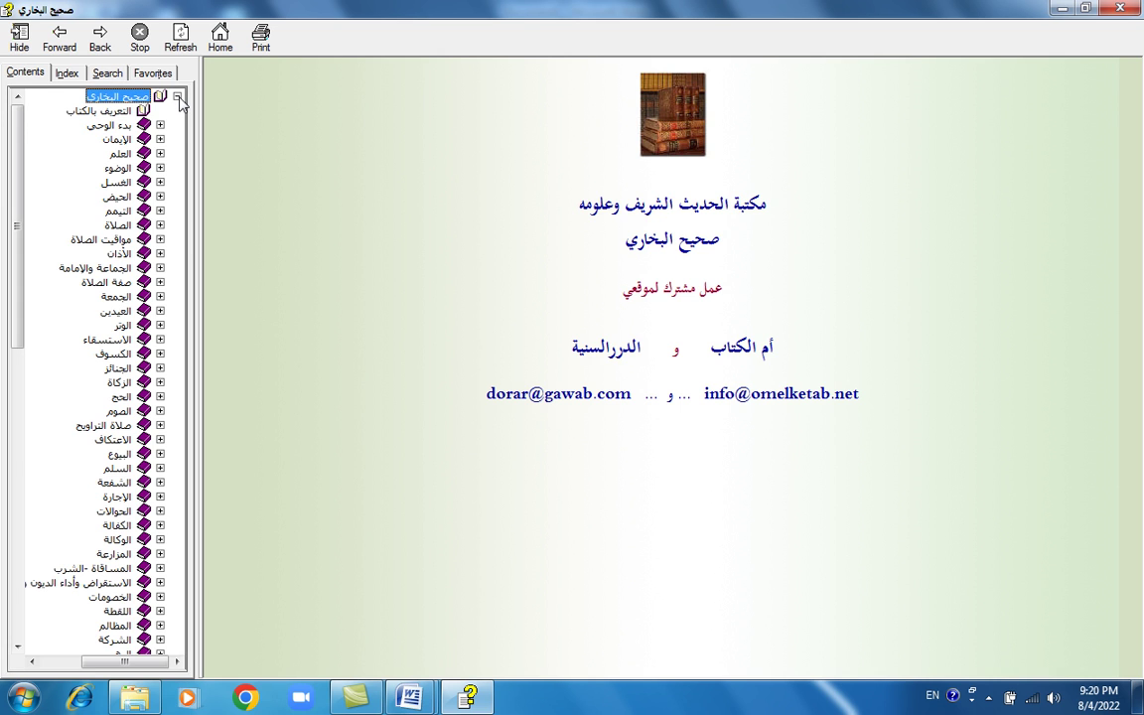
{"action": "left_click", "coordinate": [160, 182]}
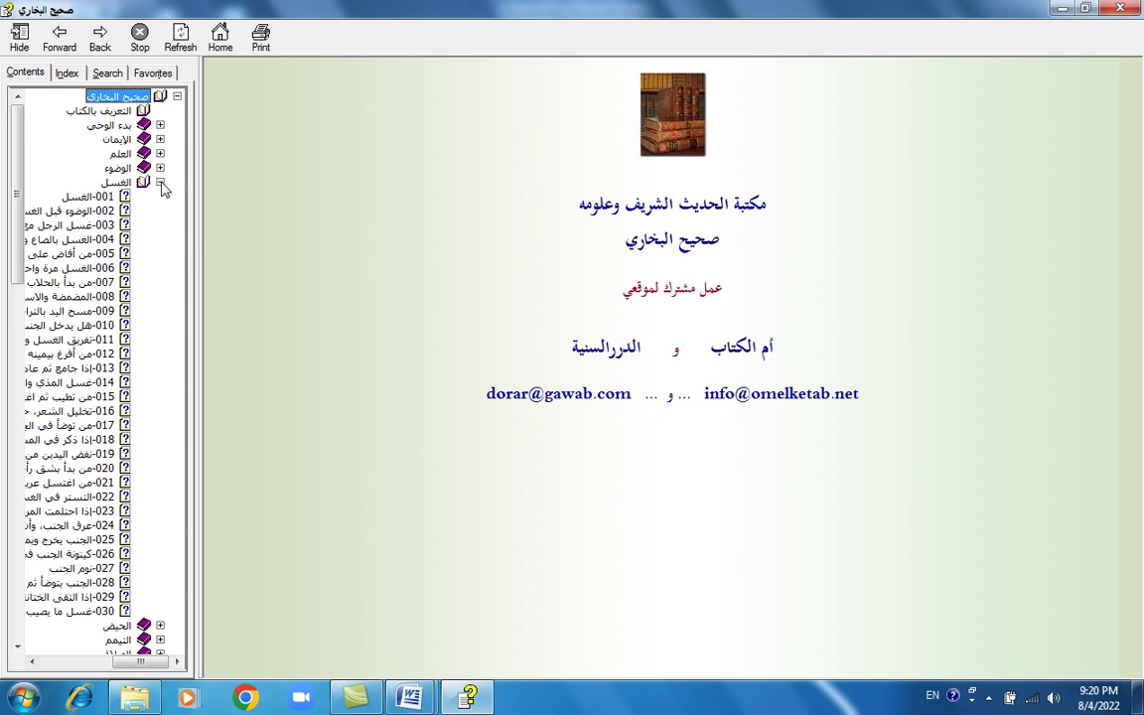
{"action": "left_click", "coordinate": [87, 241]}
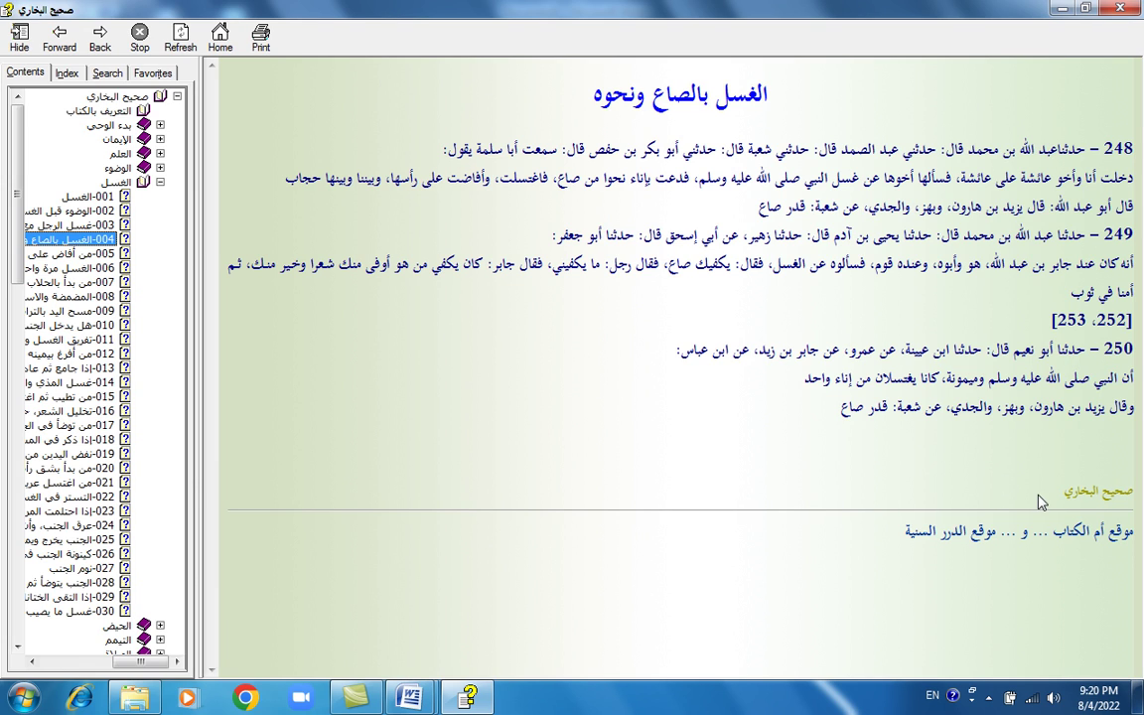
{"action": "left_click", "coordinate": [1110, 8]}
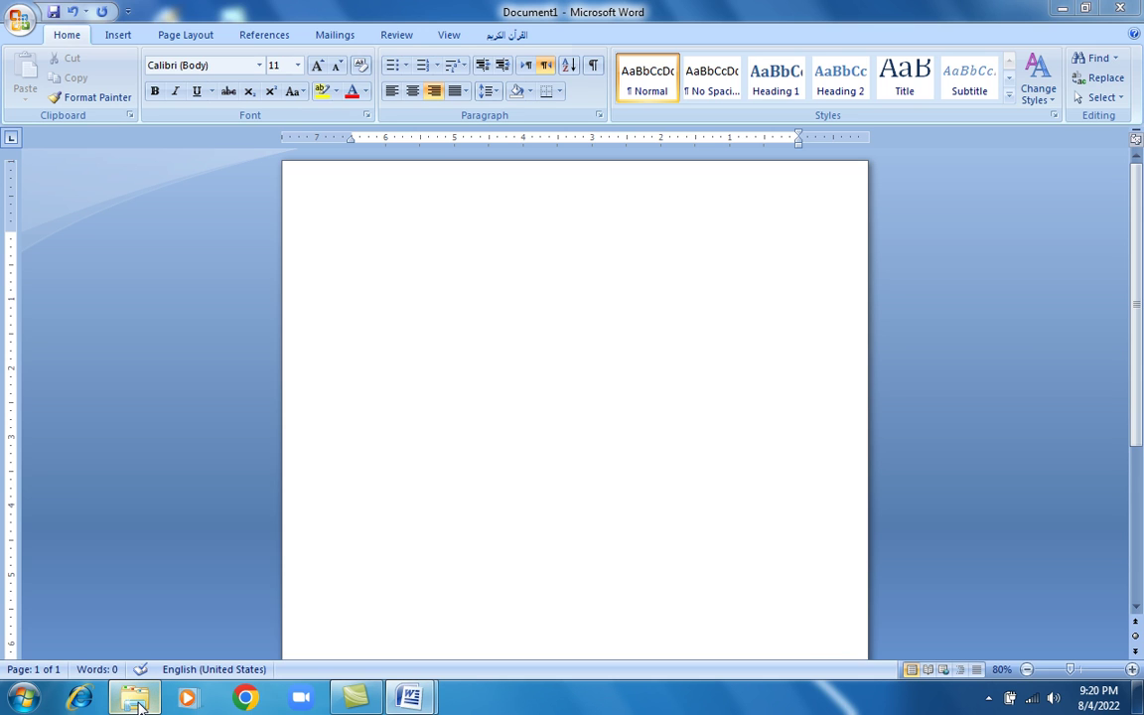
Reopen the file explorer and display the folder exe_chm_books-01 inside CHM Exe Books on drive F.
{"action": "left_click", "coordinate": [137, 703]}
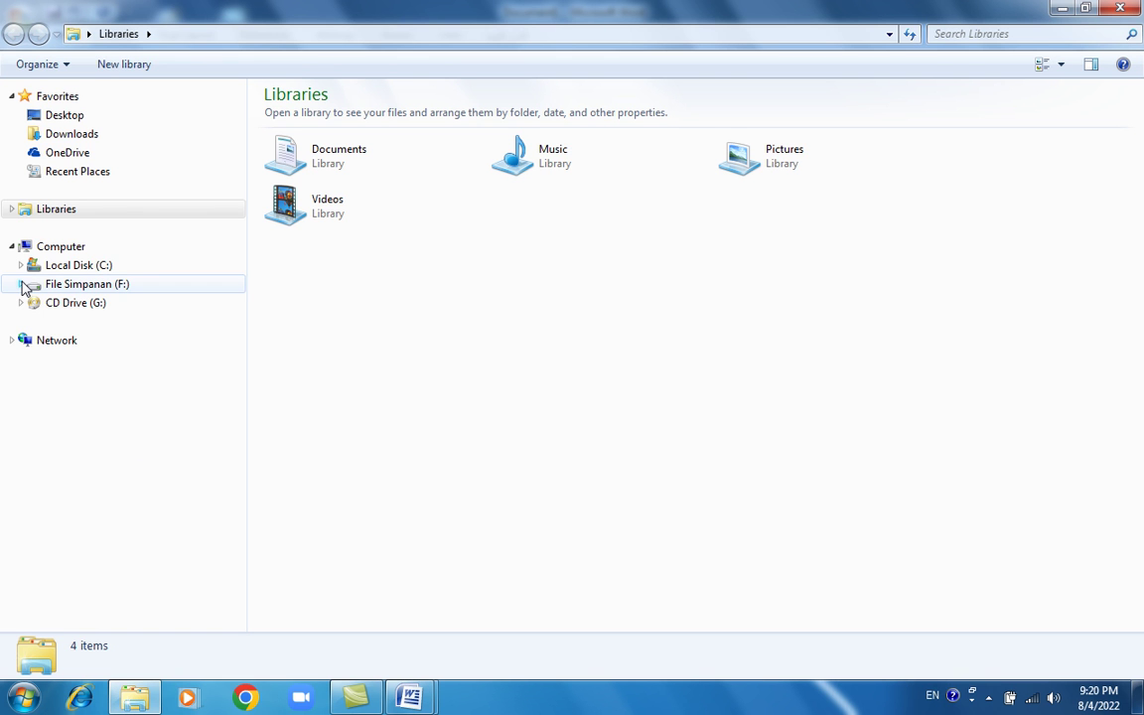
{"action": "left_click", "coordinate": [21, 284]}
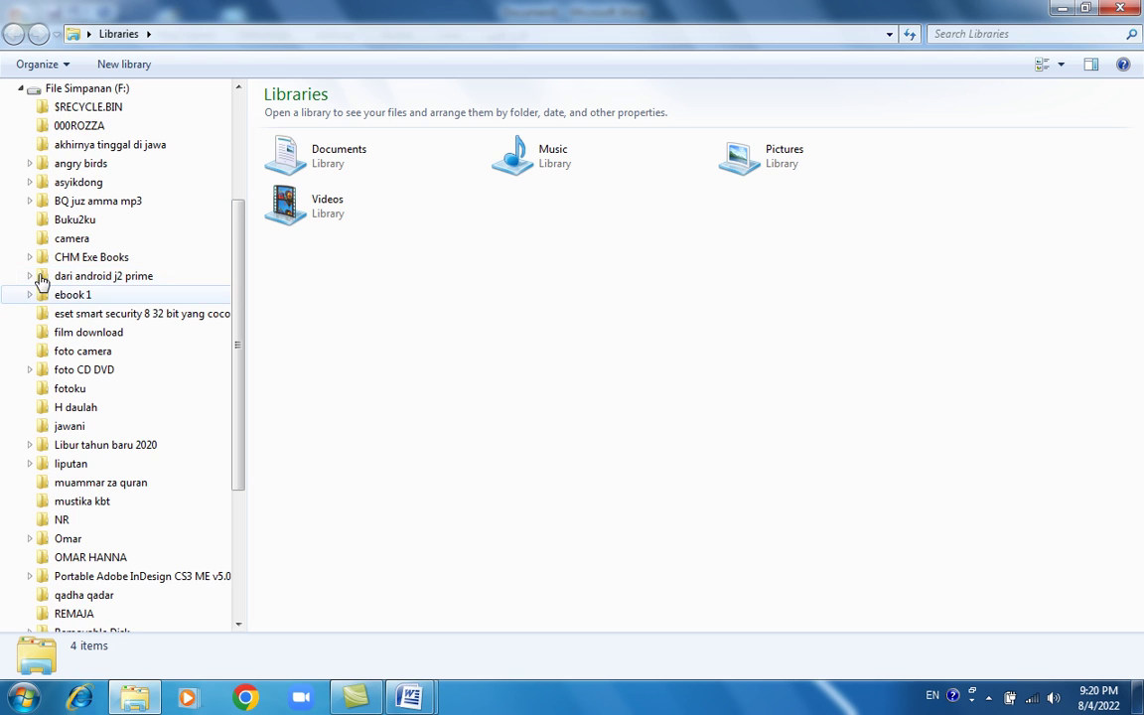
{"action": "left_click", "coordinate": [30, 257]}
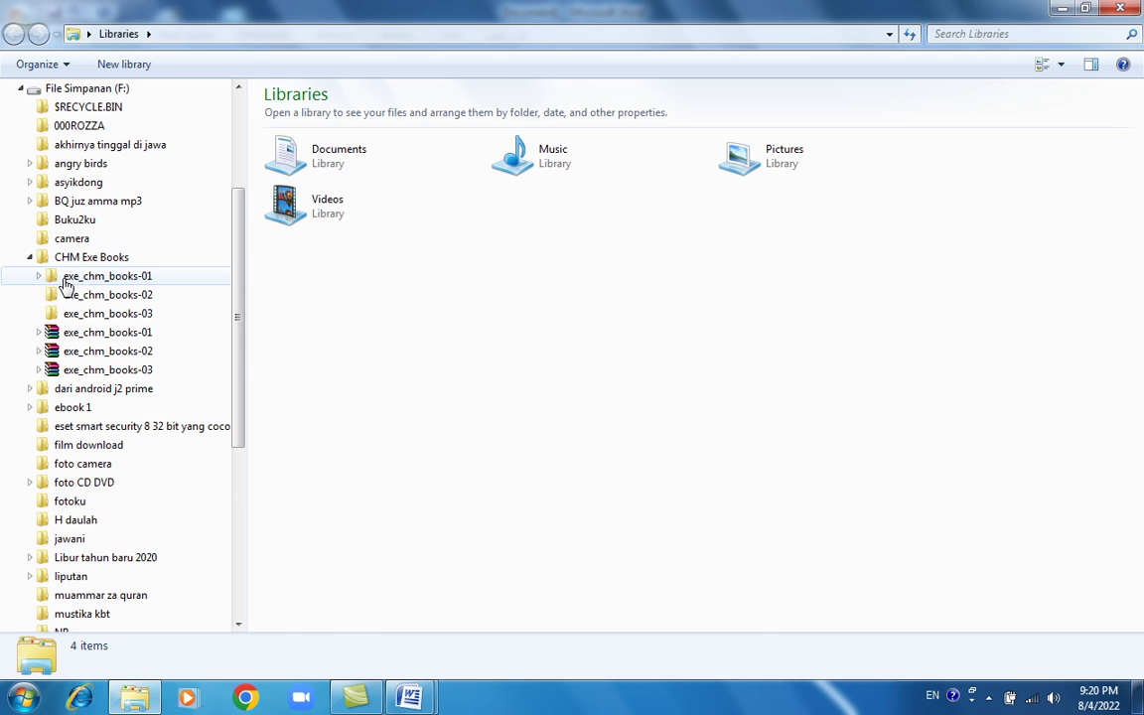
{"action": "left_click", "coordinate": [99, 276]}
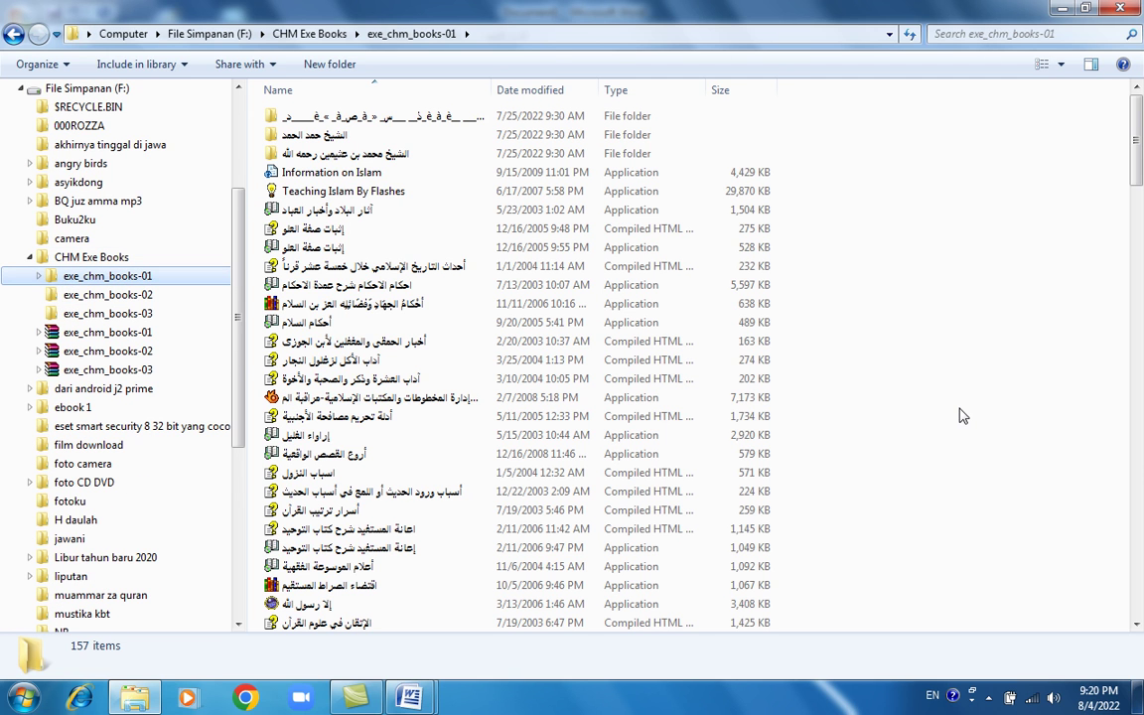
Open the EXE book البداية والنهاية in a maximized window and display its part الجزء التاسع.
{"action": "scroll", "coordinate": [963, 417], "scroll_direction": "down", "scroll_amount": 4}
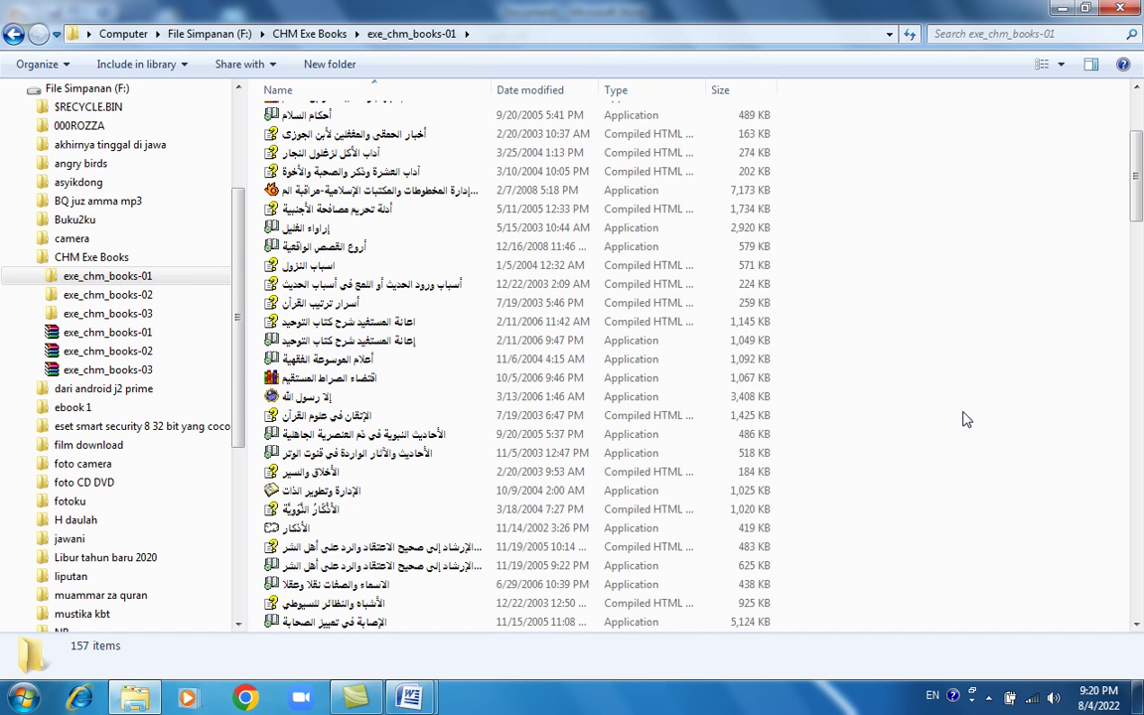
{"action": "scroll", "coordinate": [963, 419], "scroll_direction": "down", "scroll_amount": 1}
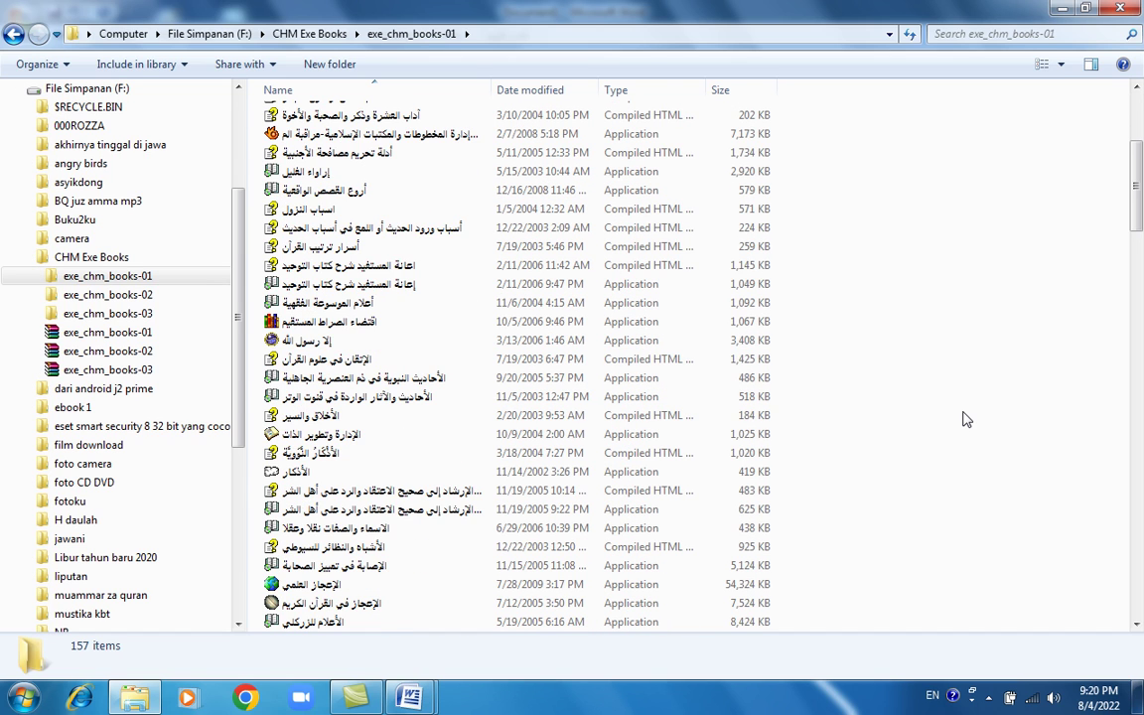
{"action": "scroll", "coordinate": [963, 419], "scroll_direction": "down", "scroll_amount": 3}
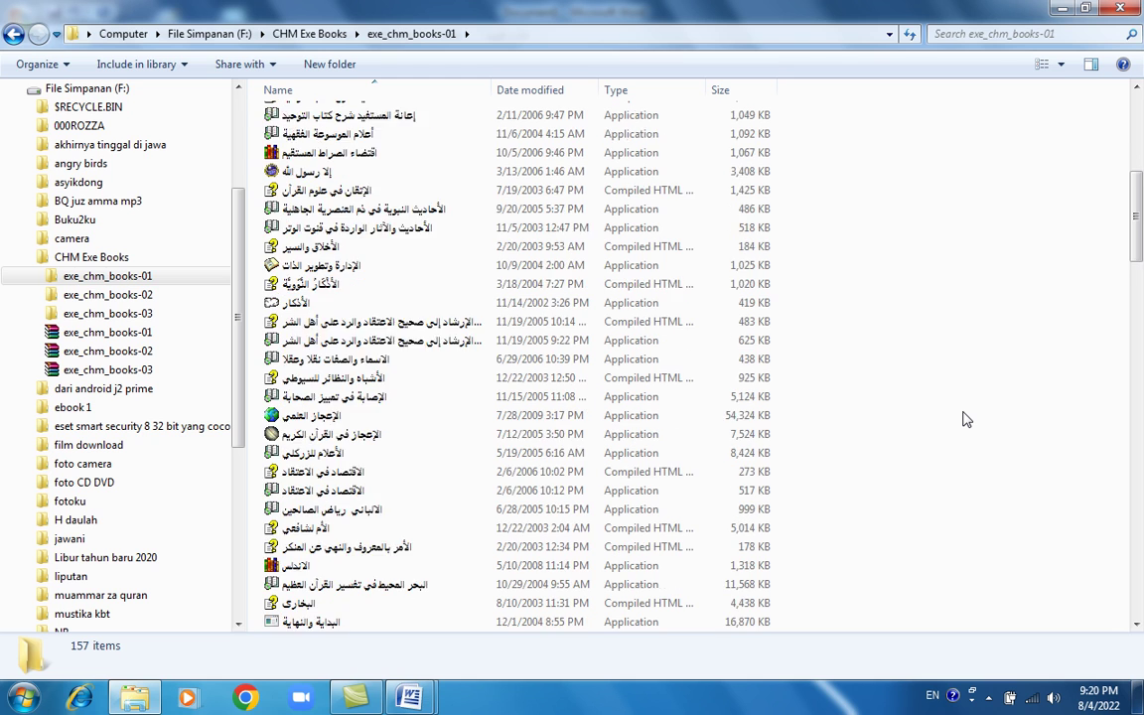
{"action": "scroll", "coordinate": [963, 419], "scroll_direction": "down", "scroll_amount": 1}
{"action": "scroll", "coordinate": [963, 419], "scroll_direction": "down", "scroll_amount": 1}
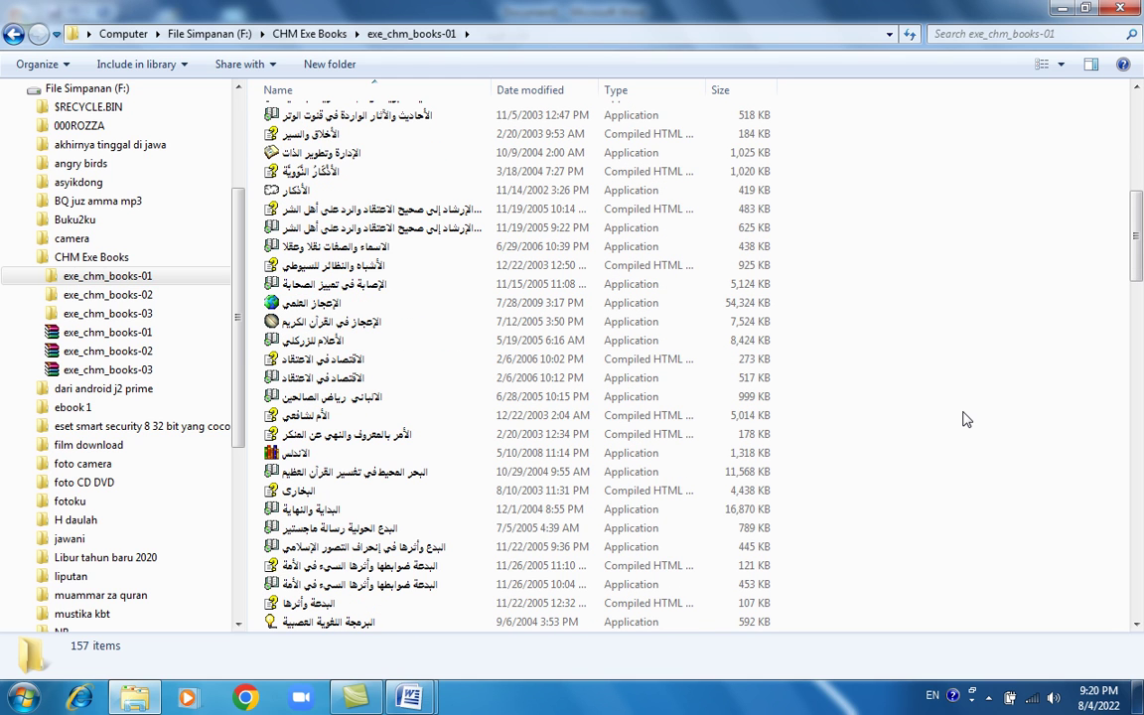
{"action": "scroll", "coordinate": [963, 419], "scroll_direction": "down", "scroll_amount": 1}
{"action": "scroll", "coordinate": [963, 419], "scroll_direction": "down", "scroll_amount": 1}
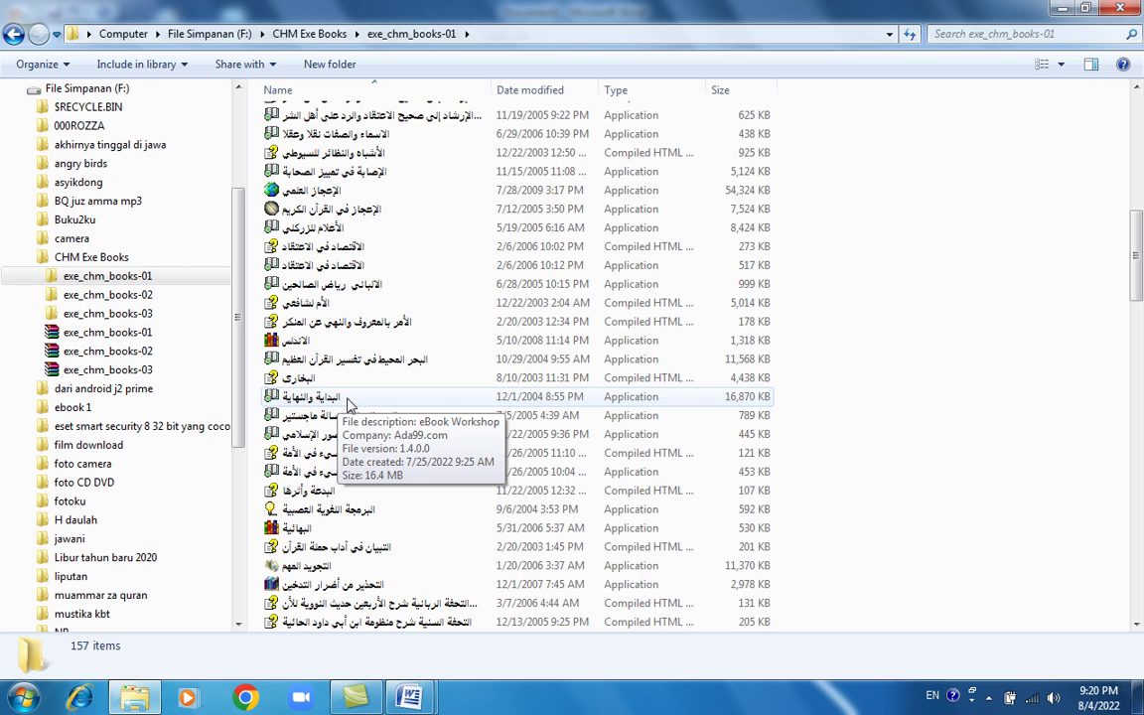
{"action": "double_click", "coordinate": [350, 401]}
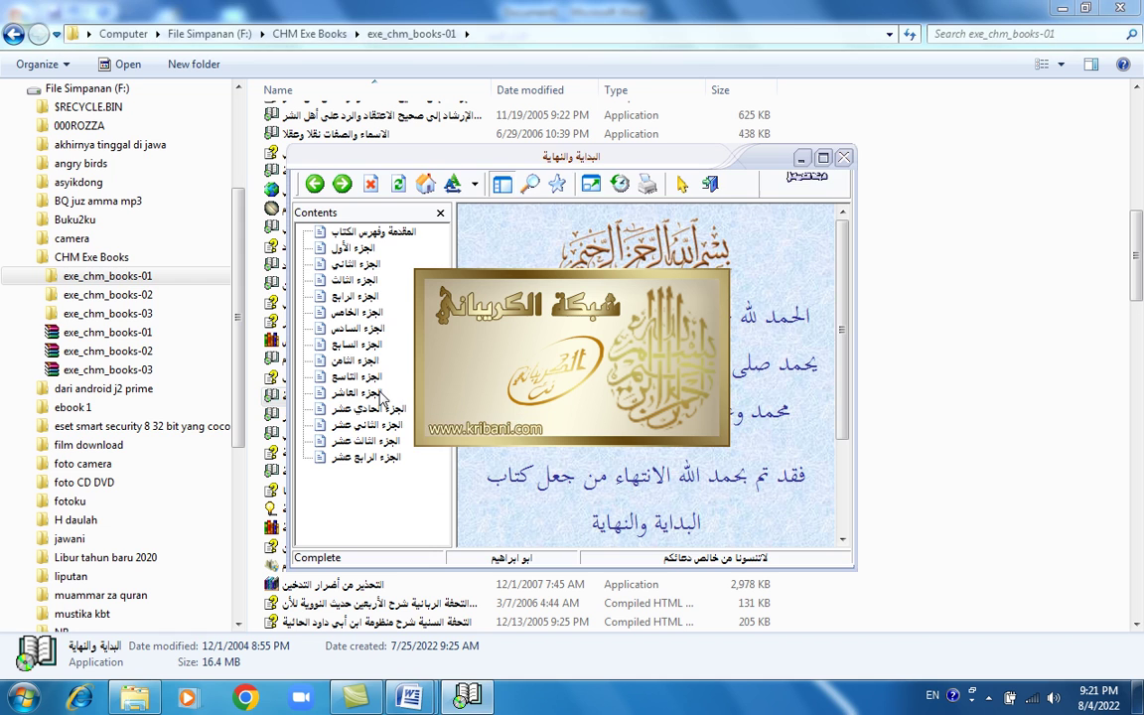
{"action": "left_click", "coordinate": [823, 157]}
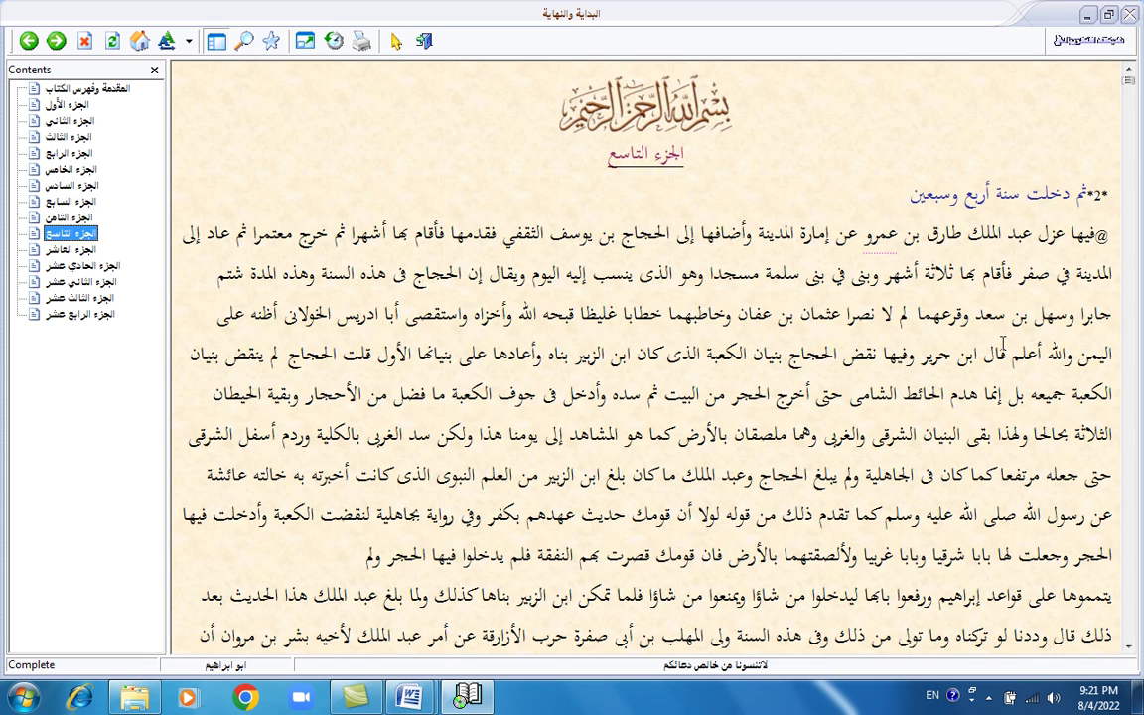
Try to copy the passage from سعد وقرعهما to حتى أخرج الحجر من in الجزء التاسع, and dismiss the color scheme prompt.
{"action": "left_click", "coordinate": [1030, 316]}
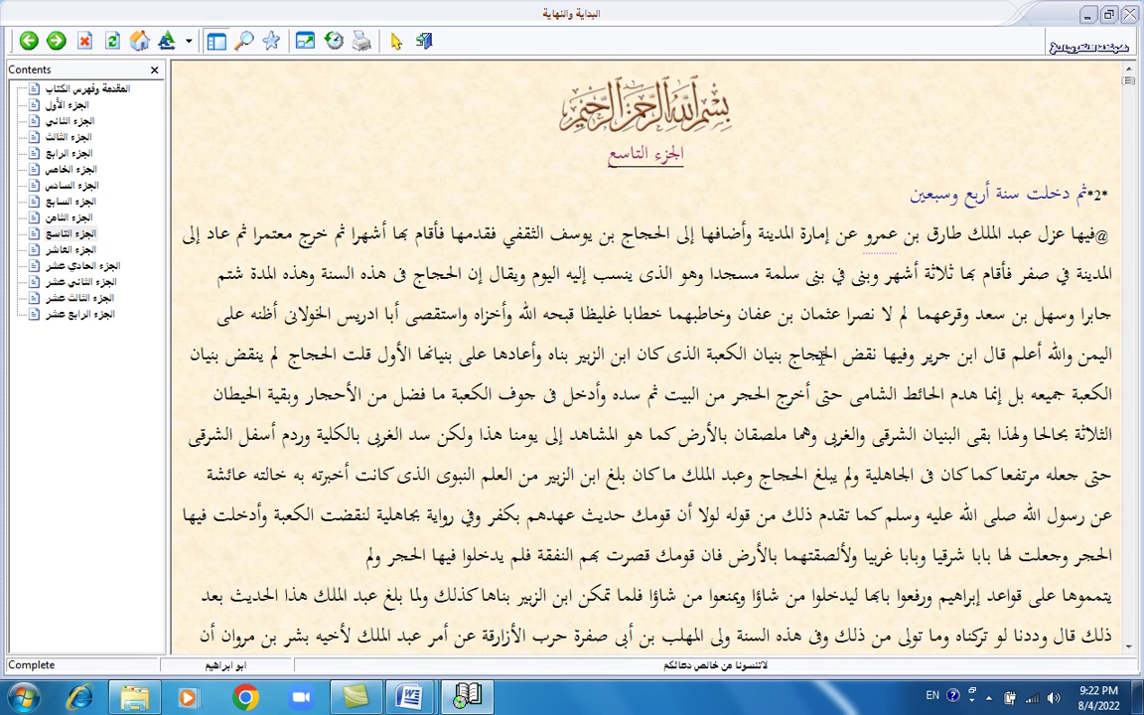
{"action": "left_click_drag", "start_coordinate": [1028, 314], "coordinate": [839, 337]}
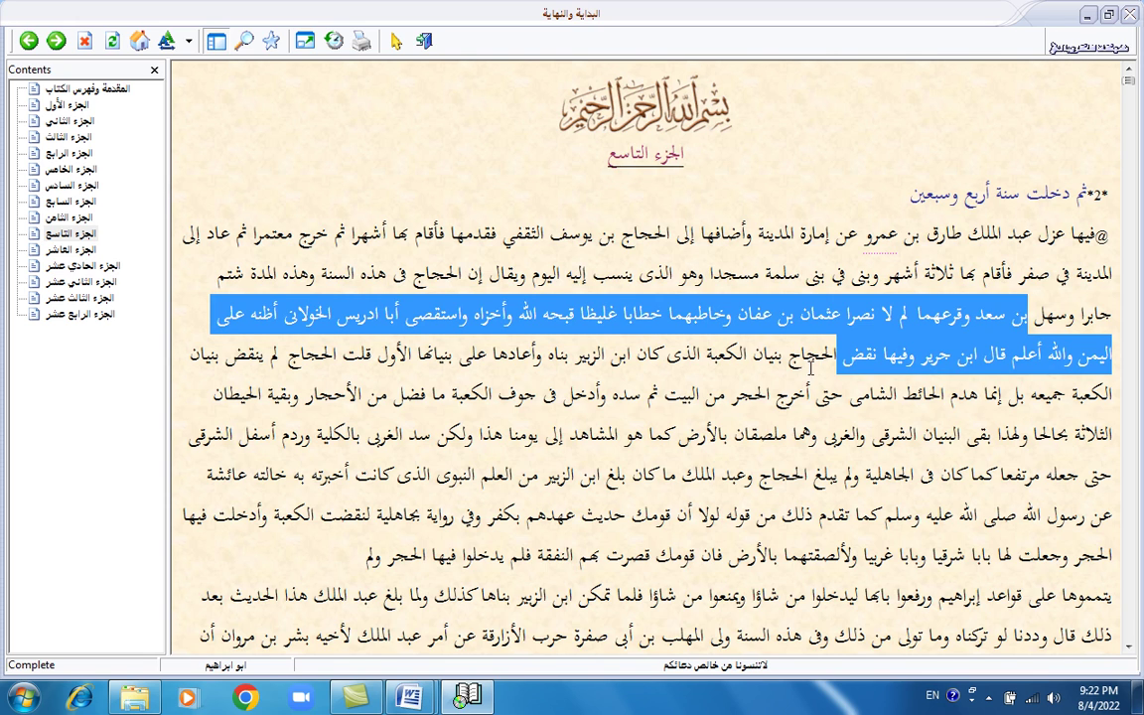
{"action": "left_click", "coordinate": [922, 354]}
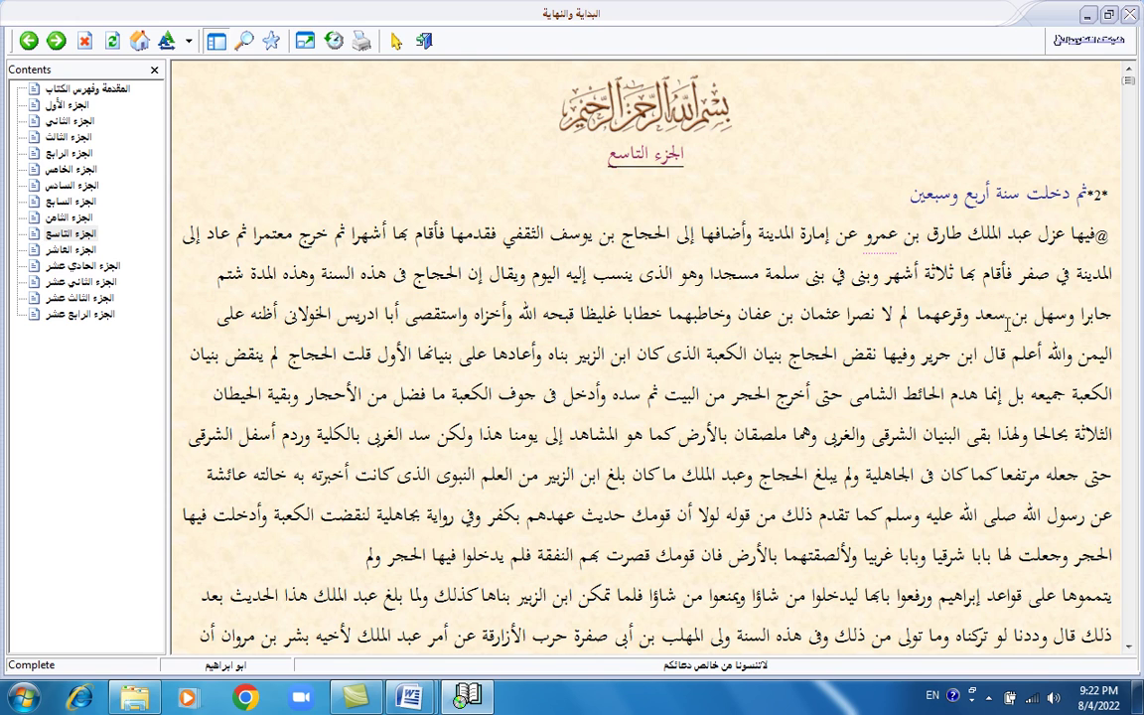
{"action": "left_click_drag", "start_coordinate": [1005, 313], "coordinate": [713, 390]}
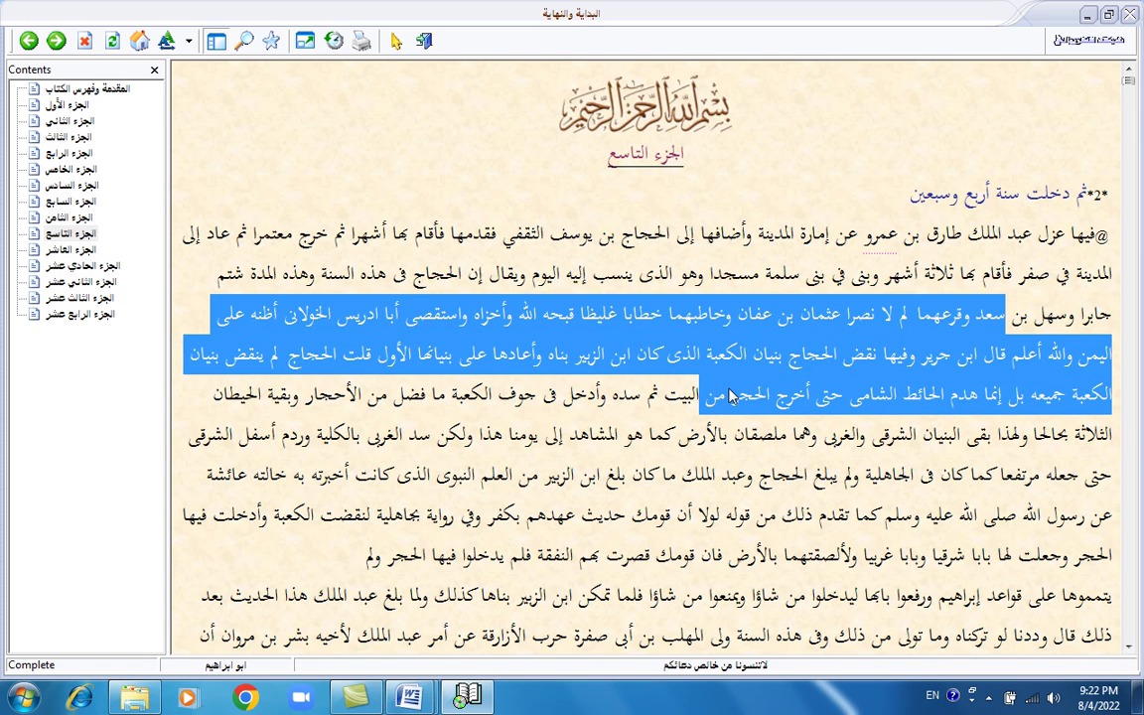
{"action": "right_click", "coordinate": [730, 396]}
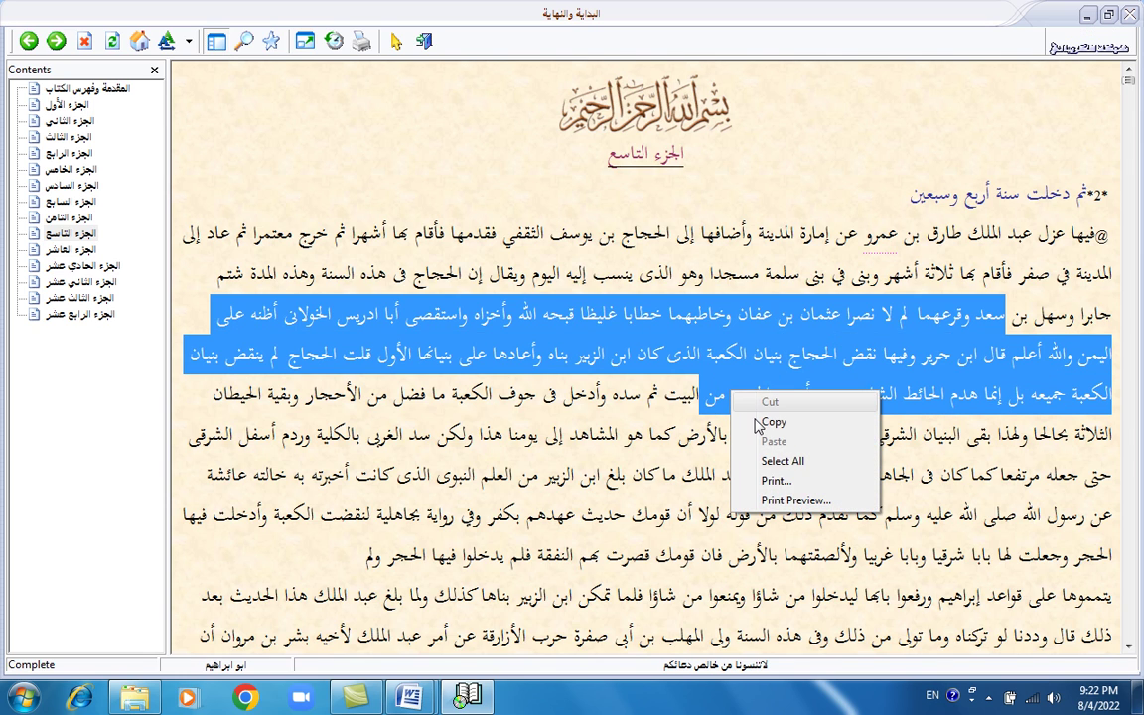
{"action": "left_click", "coordinate": [740, 419]}
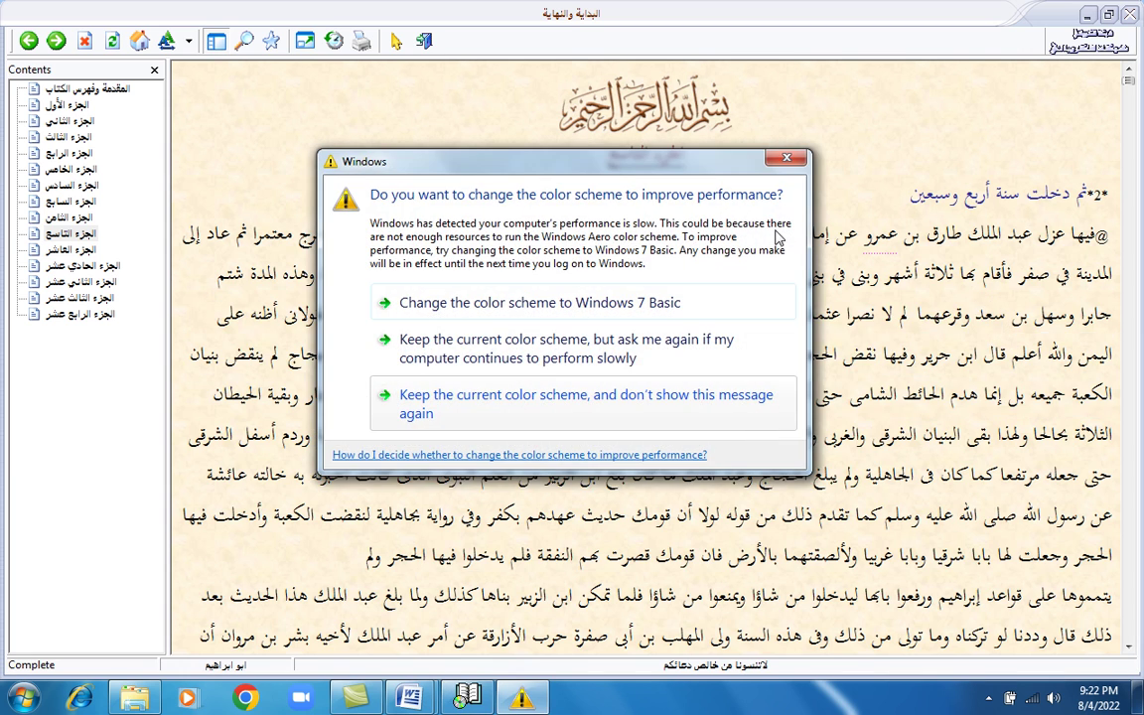
{"action": "left_click", "coordinate": [786, 157]}
Copy the passage from نصرا عثمان بن عفان to حتى أخرج الحجر in الجزء التاسع.
{"action": "left_click_drag", "start_coordinate": [842, 315], "coordinate": [874, 316]}
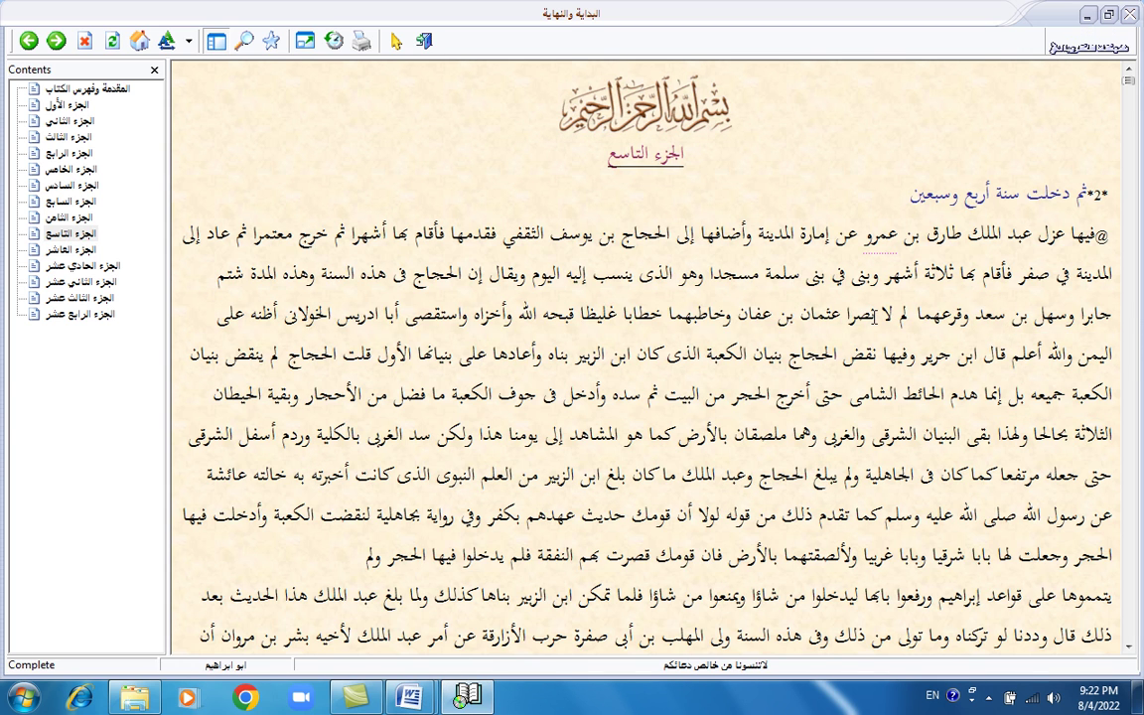
{"action": "left_click_drag", "start_coordinate": [784, 396], "coordinate": [737, 402]}
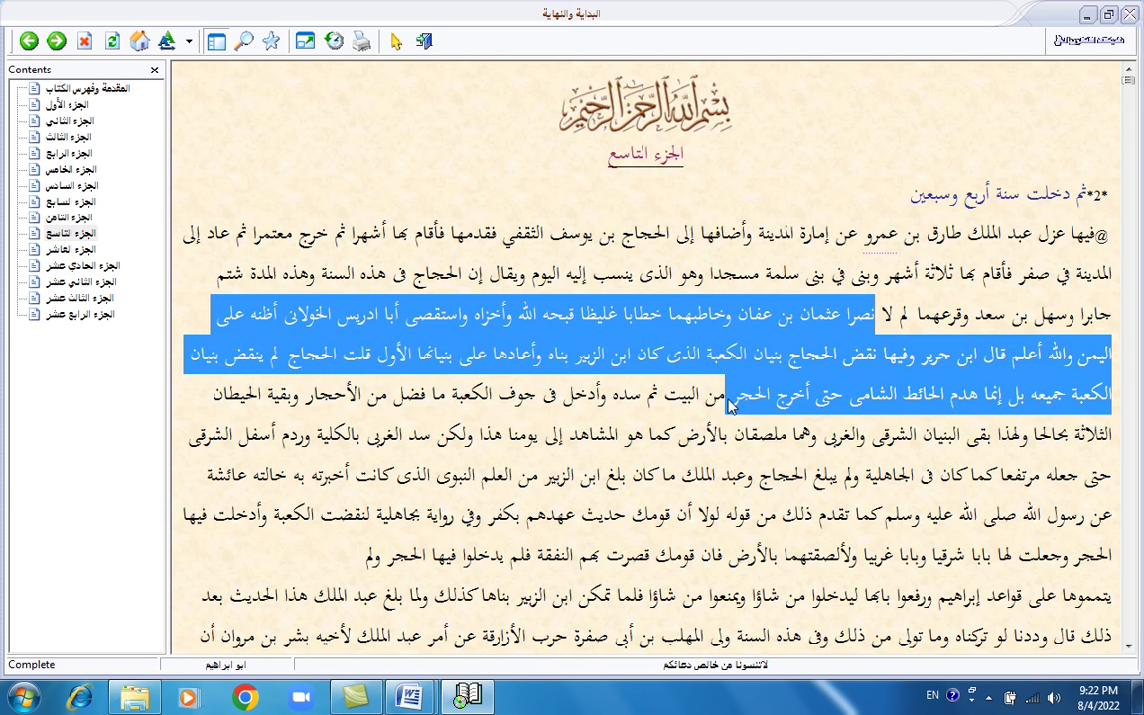
{"action": "right_click", "coordinate": [745, 405]}
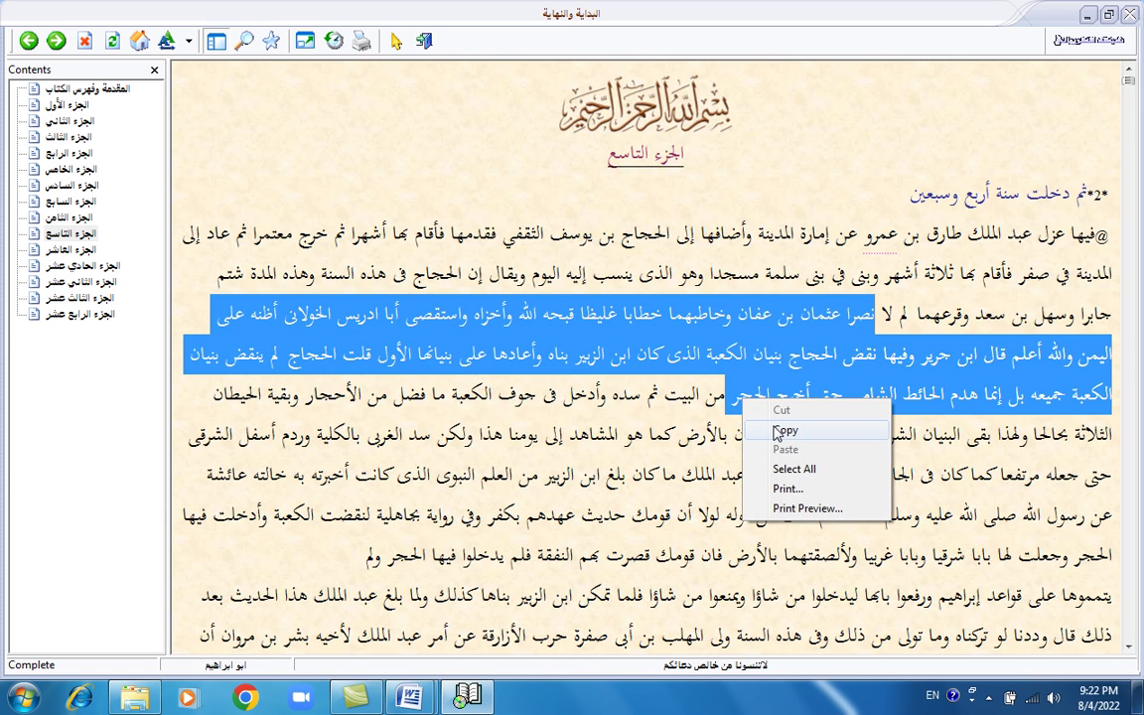
{"action": "left_click", "coordinate": [785, 430]}
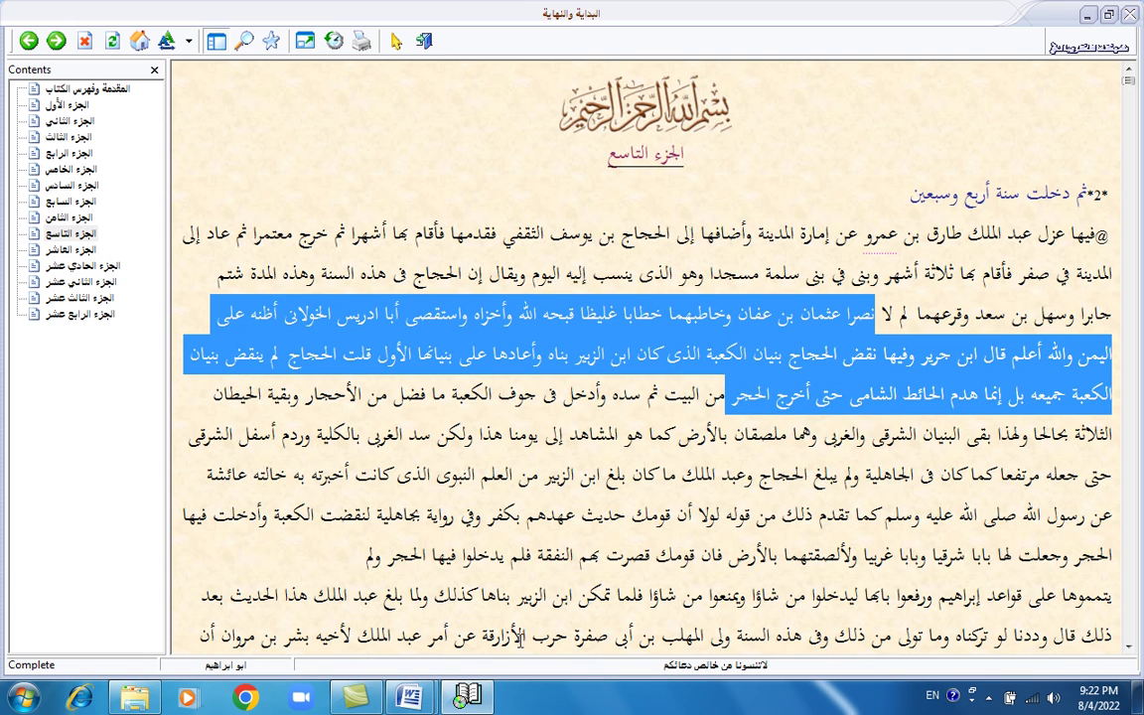
Switch to the blank Word document Document1 and paste the copied Arabic passage at its beginning.
{"action": "left_click", "coordinate": [407, 696]}
{"action": "left_click", "coordinate": [325, 630]}
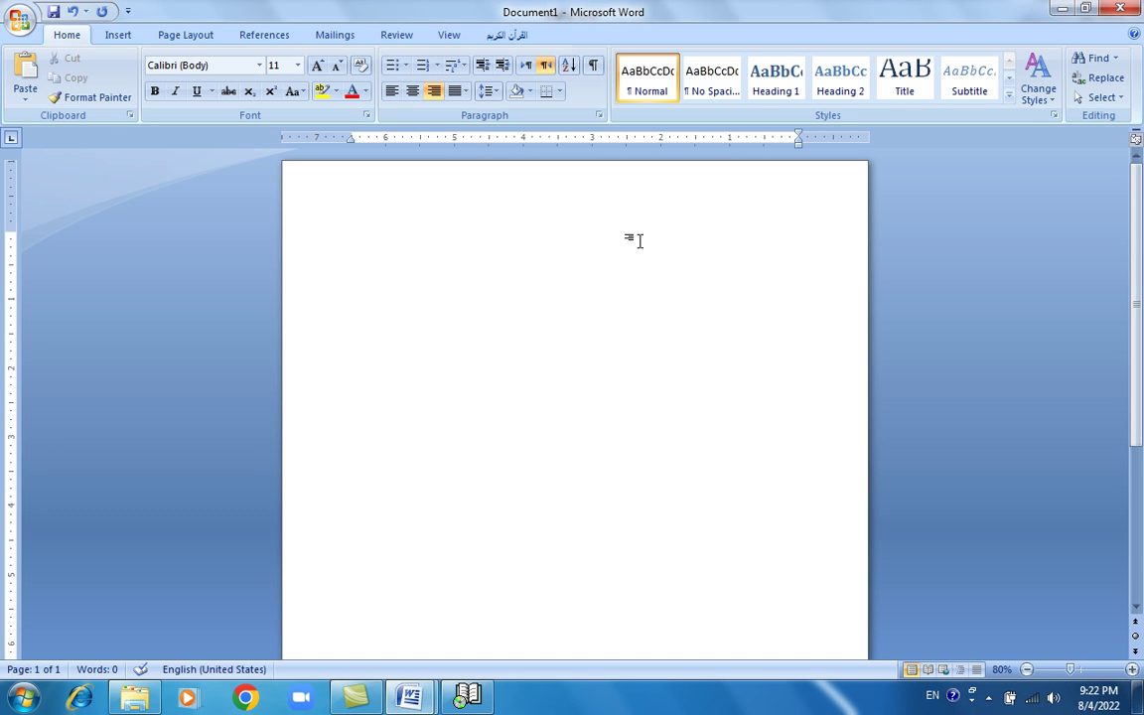
{"action": "right_click", "coordinate": [791, 239]}
{"action": "left_click", "coordinate": [829, 290]}
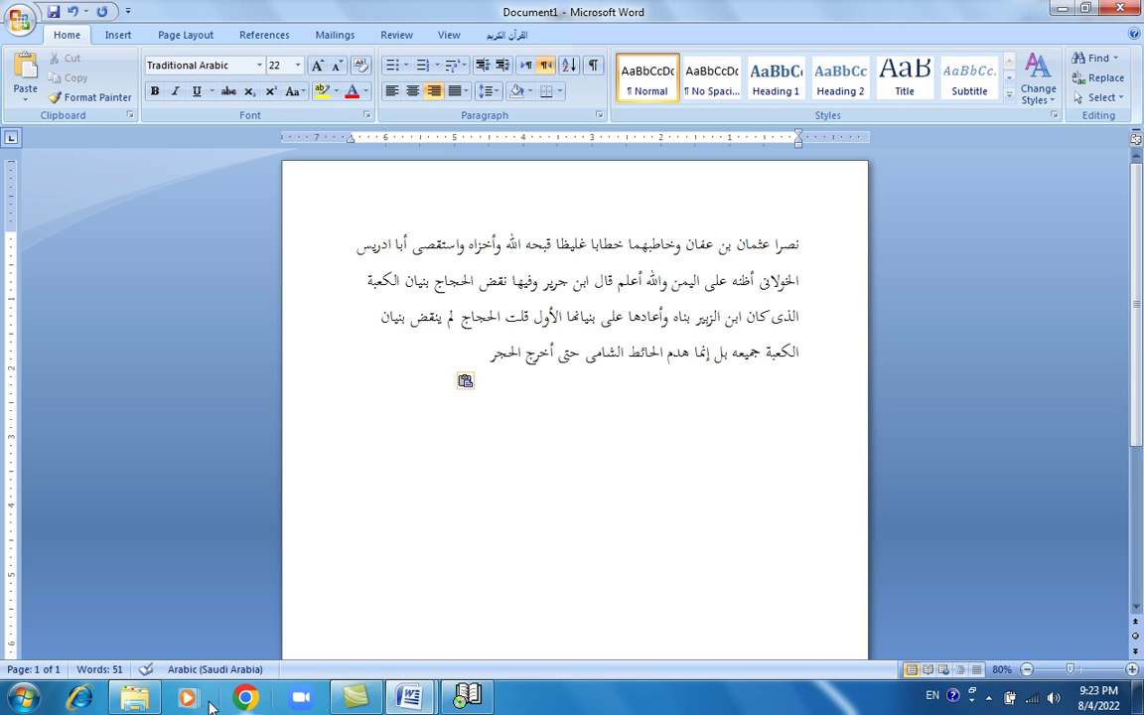
Return from Word to the book البداية والنهاية and close it.
{"action": "left_click", "coordinate": [136, 700]}
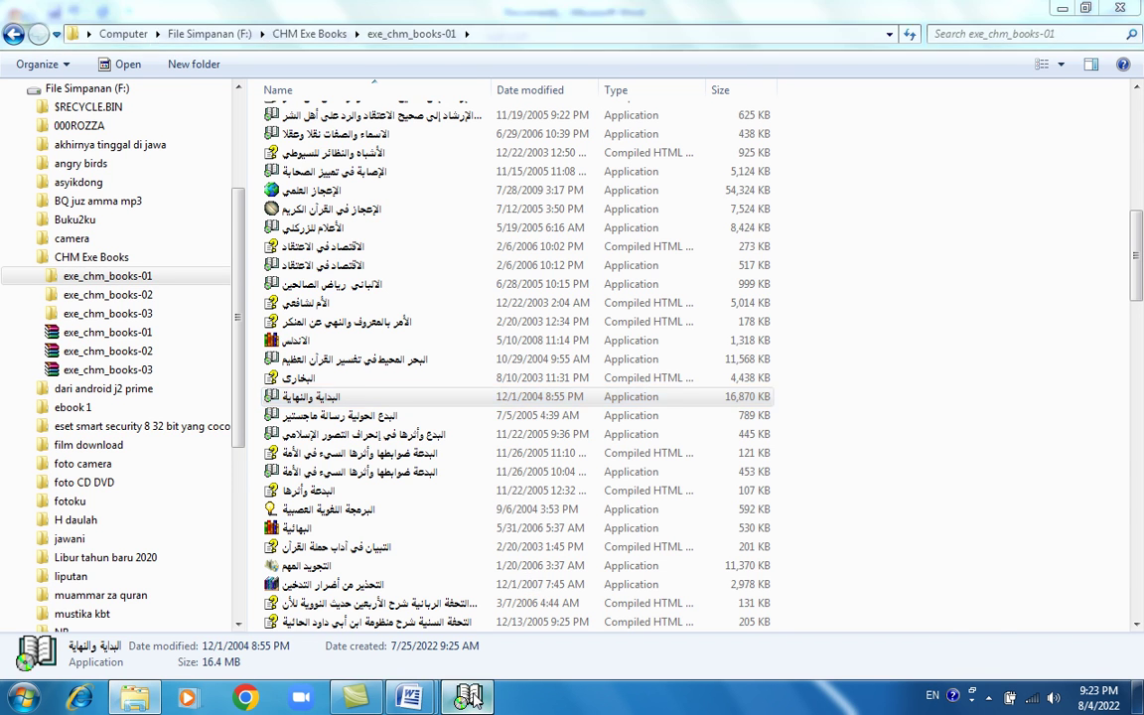
{"action": "key", "text": "Return"}
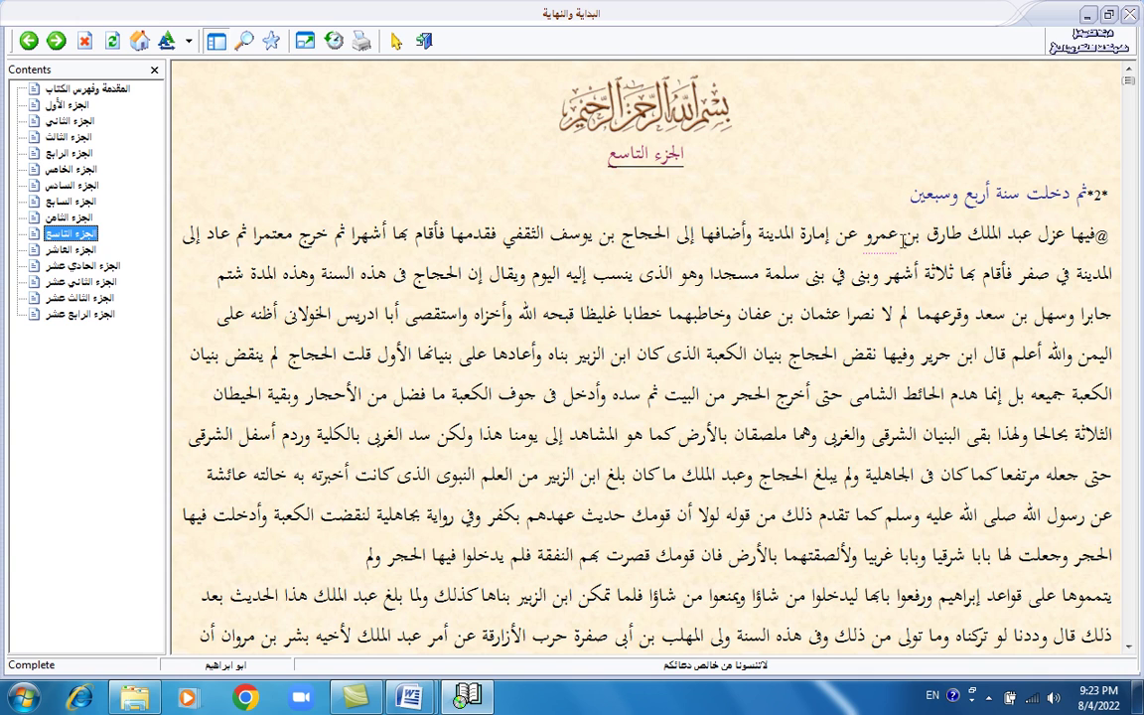
{"action": "left_click", "coordinate": [1130, 17]}
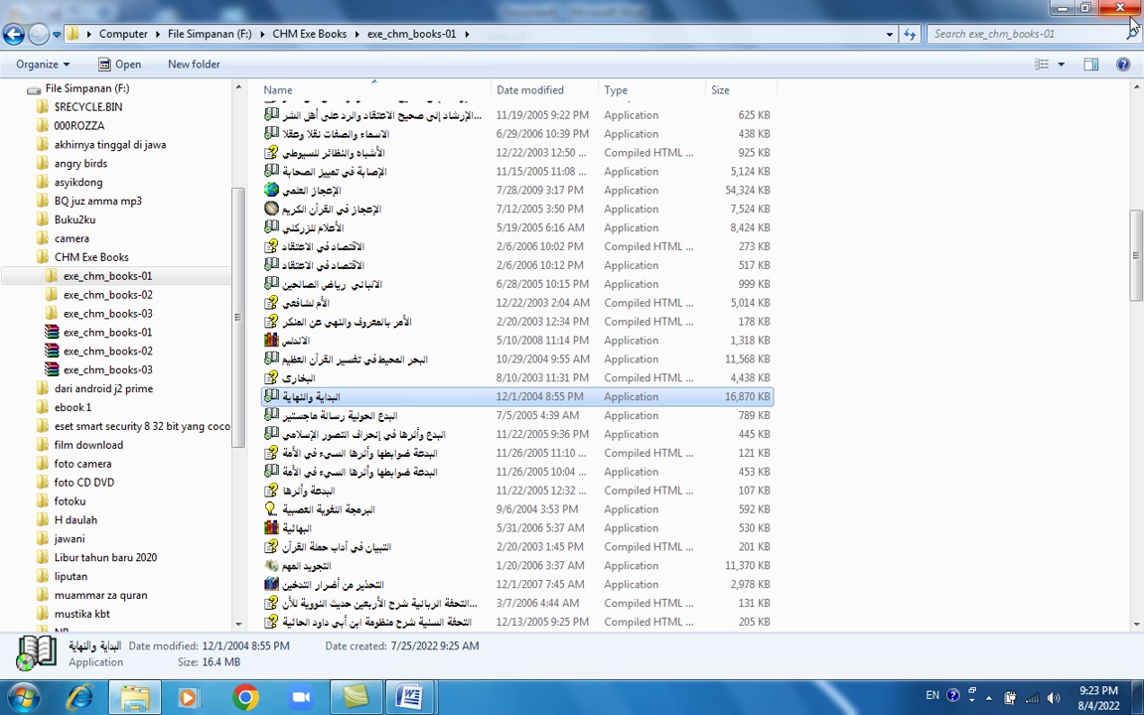
Look through the Arabic e-books in the exe_chm_books-01 folder after البداية والنهاية, dismissing the color scheme prompt.
{"action": "left_click", "coordinate": [953, 413]}
{"action": "scroll", "coordinate": [956, 415], "scroll_direction": "down", "scroll_amount": 3}
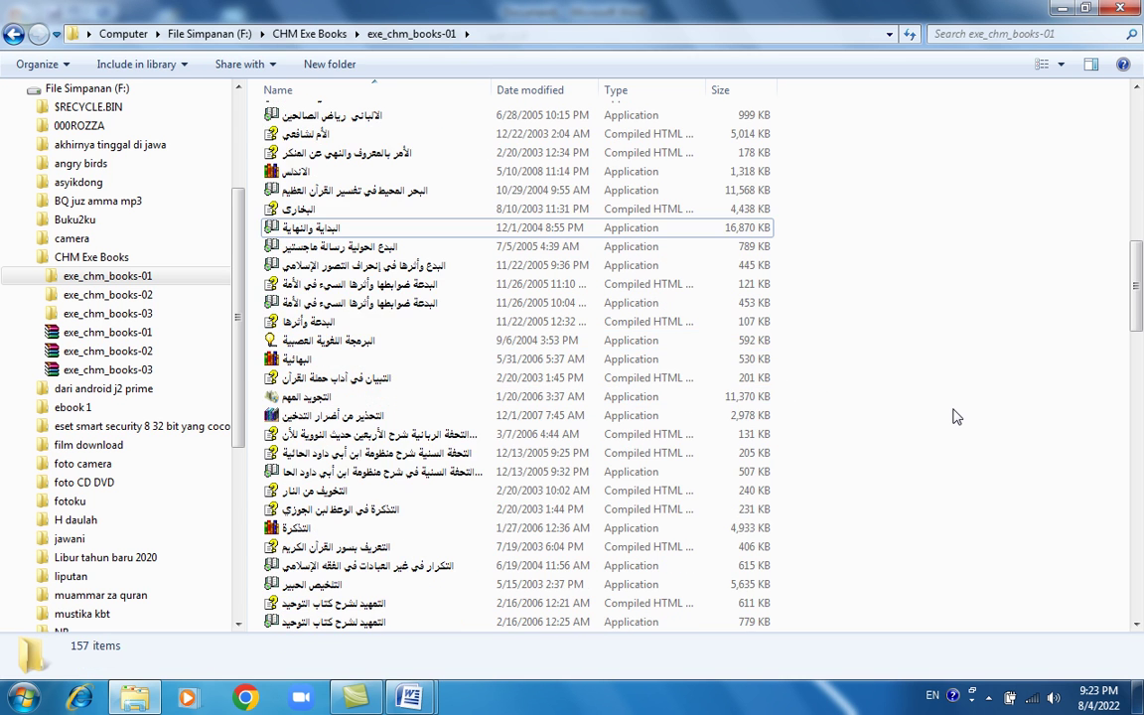
{"action": "scroll", "coordinate": [955, 417], "scroll_direction": "down", "scroll_amount": 3}
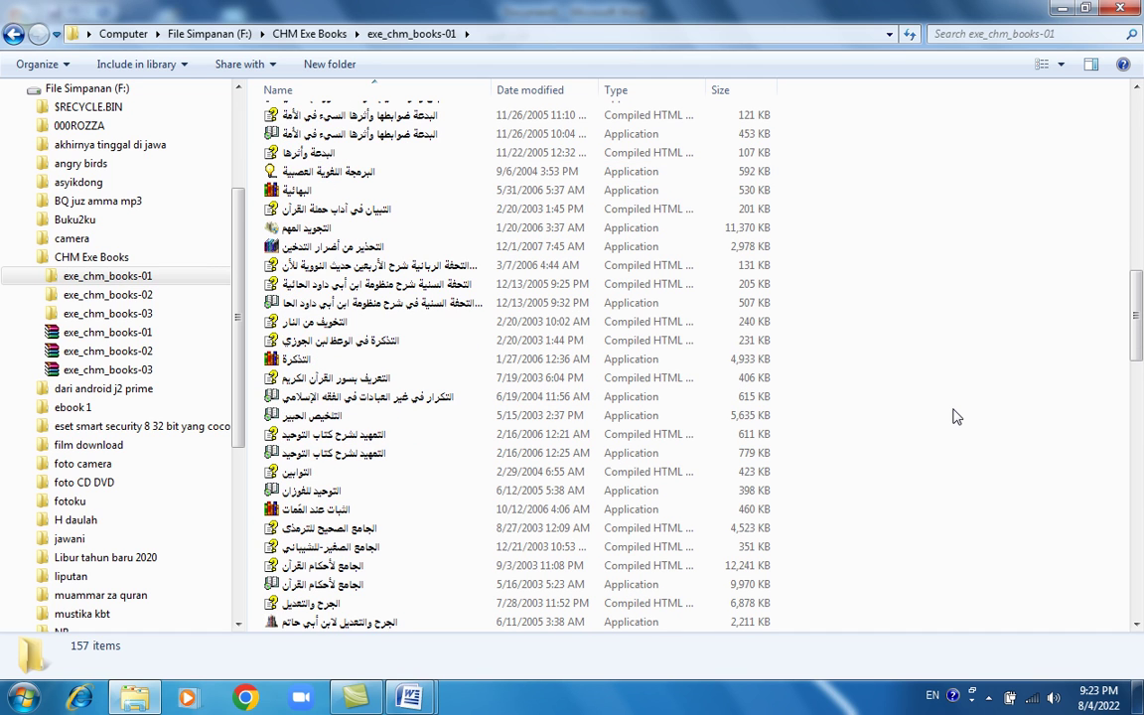
{"action": "scroll", "coordinate": [953, 416], "scroll_direction": "down", "scroll_amount": 1}
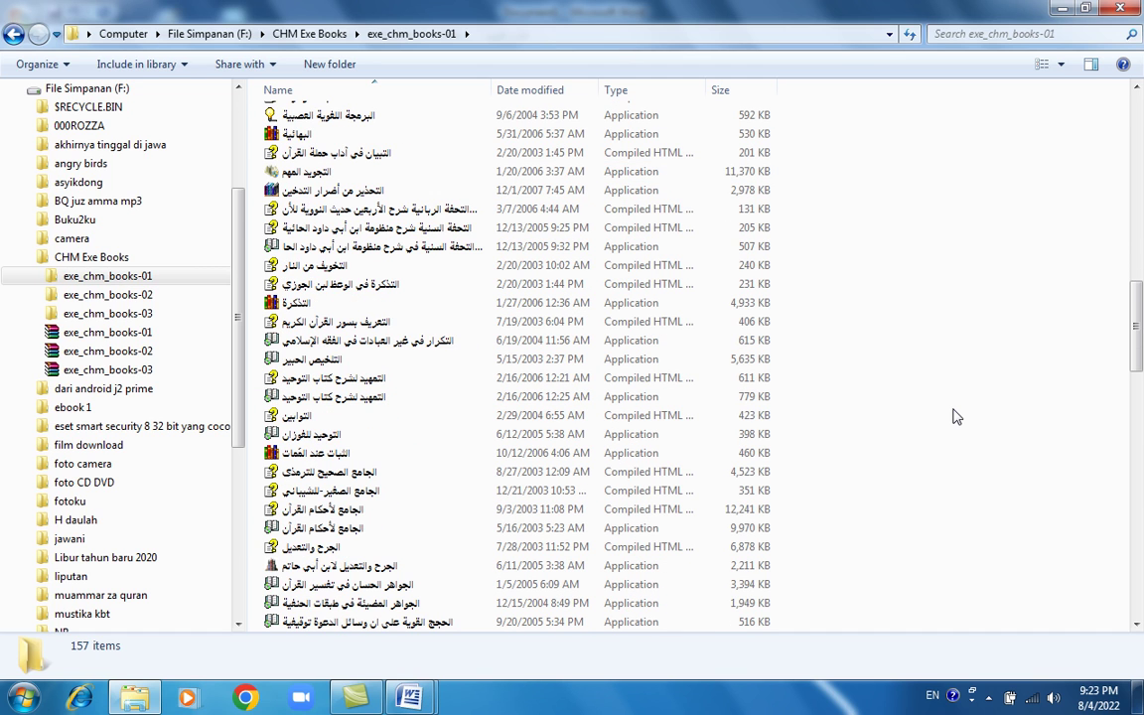
{"action": "scroll", "coordinate": [953, 416], "scroll_direction": "down", "scroll_amount": 1}
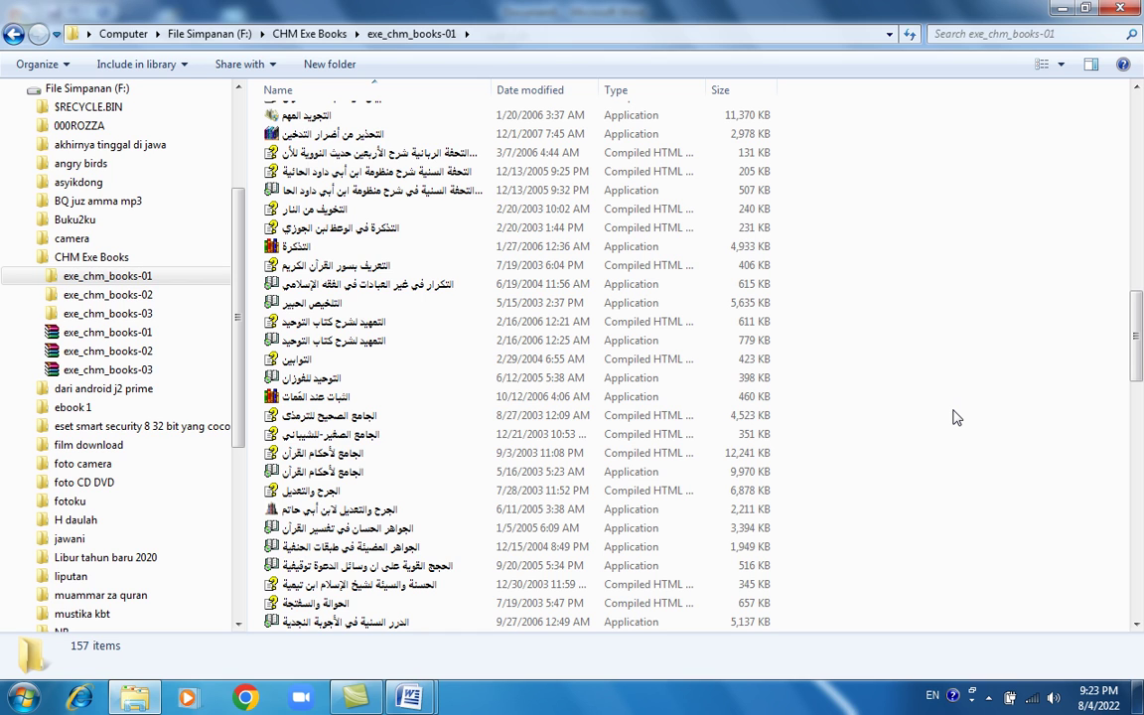
{"action": "scroll", "coordinate": [953, 418], "scroll_direction": "down", "scroll_amount": 1}
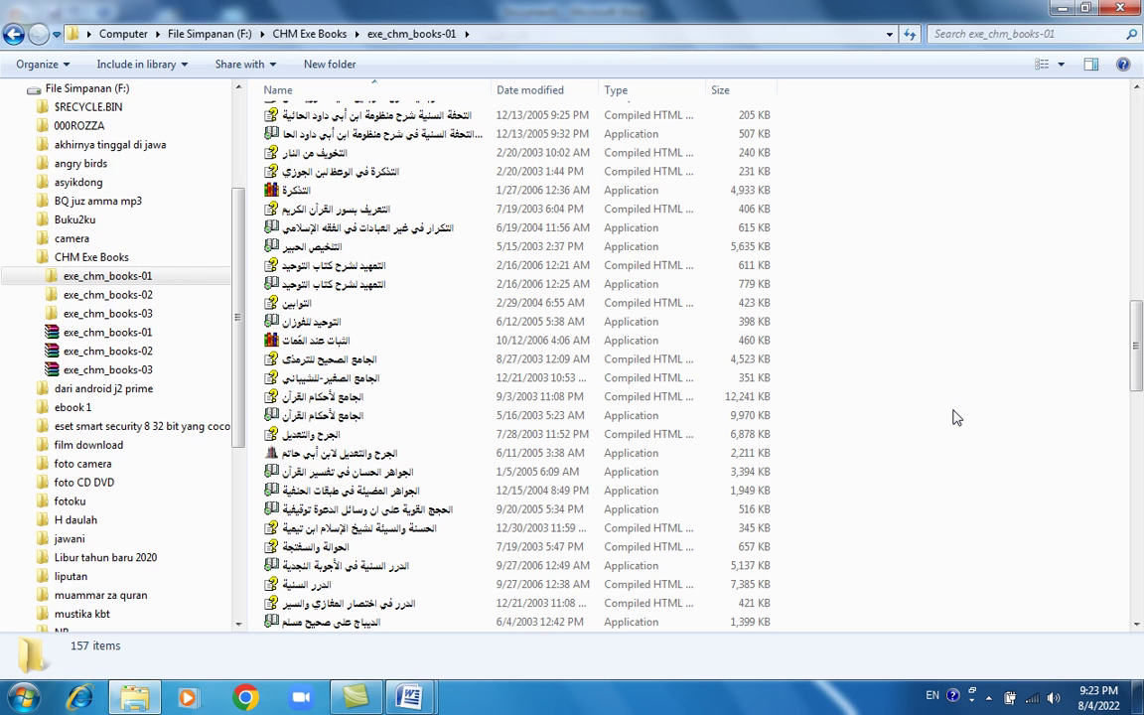
{"action": "scroll", "coordinate": [953, 418], "scroll_direction": "up", "scroll_amount": 1}
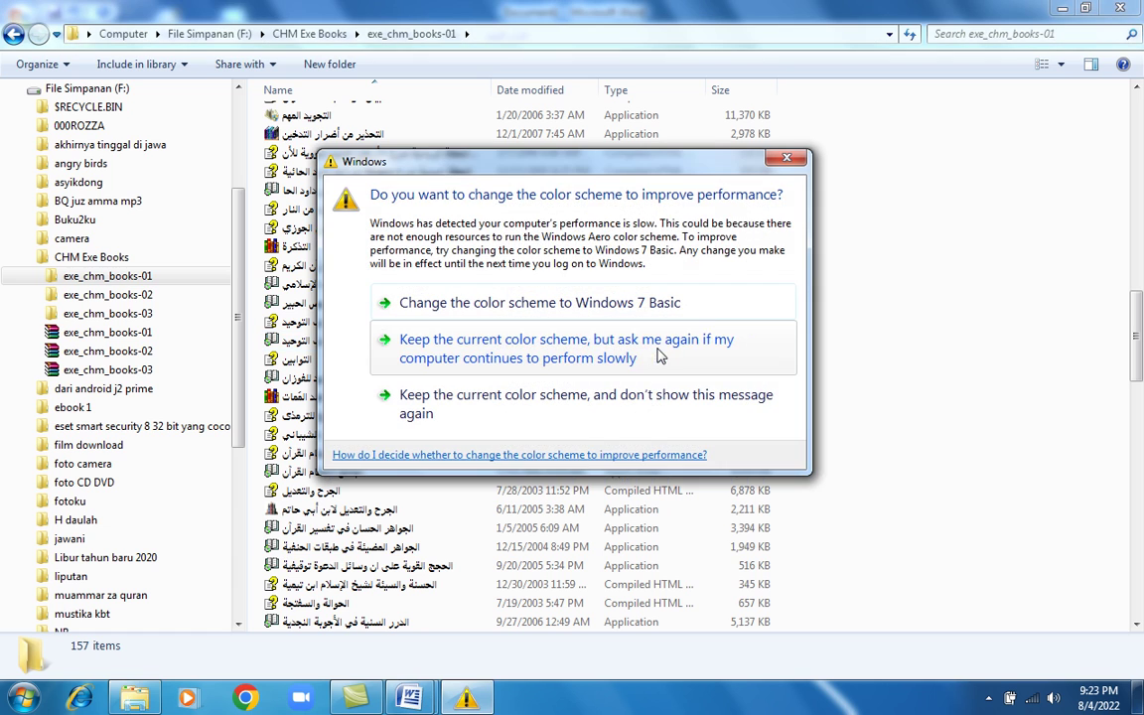
{"action": "left_click", "coordinate": [788, 160]}
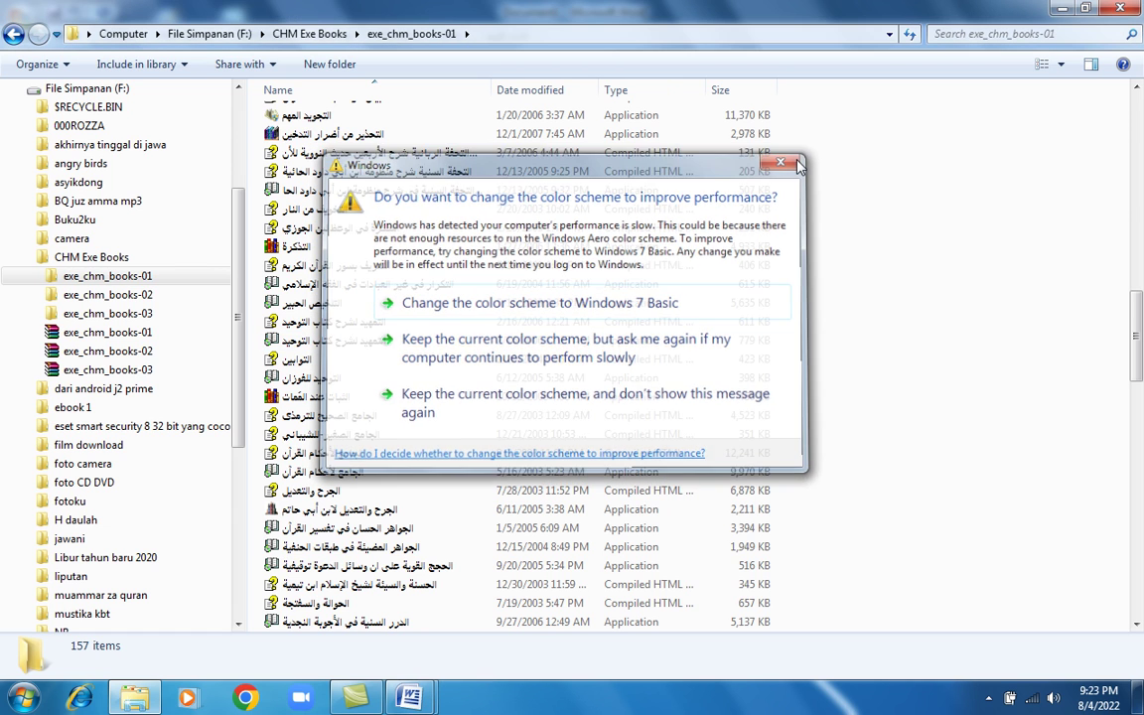
{"action": "scroll", "coordinate": [878, 415], "scroll_direction": "down", "scroll_amount": 1}
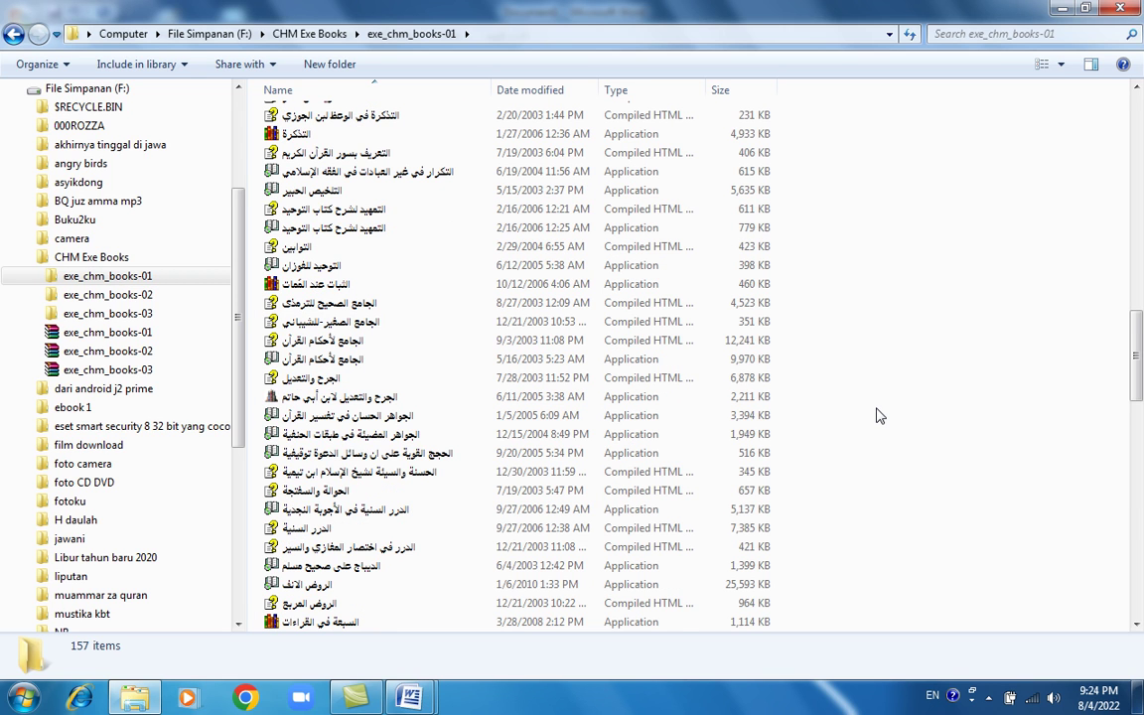
{"action": "scroll", "coordinate": [878, 416], "scroll_direction": "down", "scroll_amount": 1}
{"action": "scroll", "coordinate": [878, 416], "scroll_direction": "down", "scroll_amount": 1}
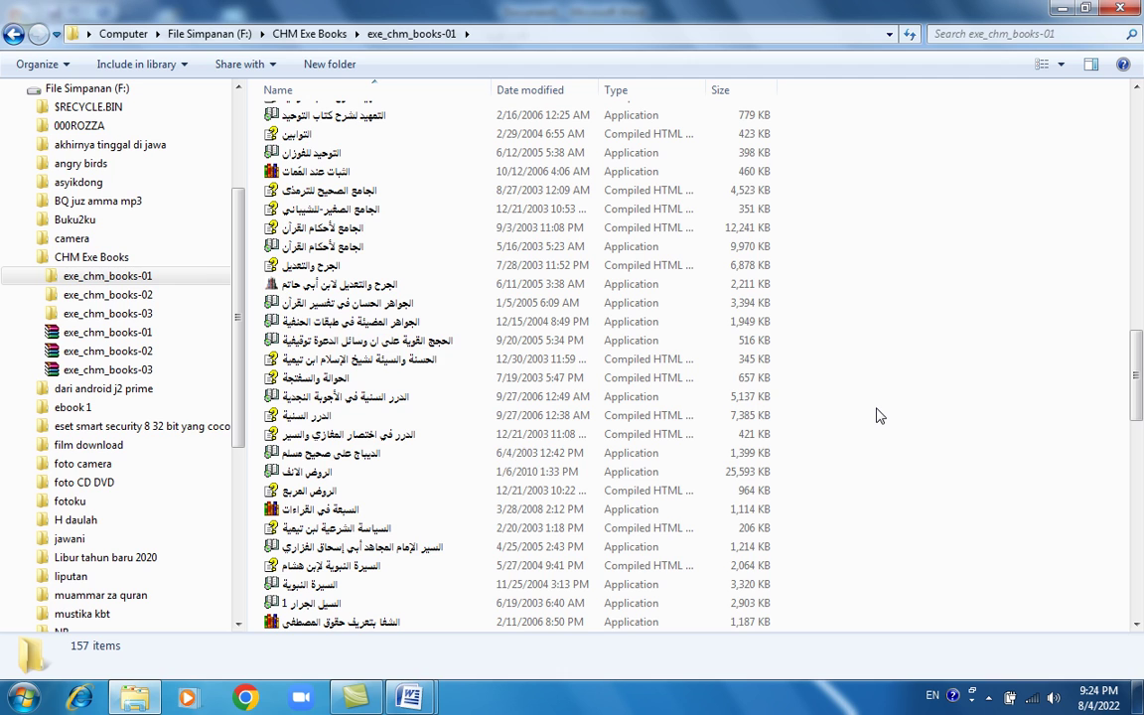
{"action": "scroll", "coordinate": [878, 416], "scroll_direction": "down", "scroll_amount": 1}
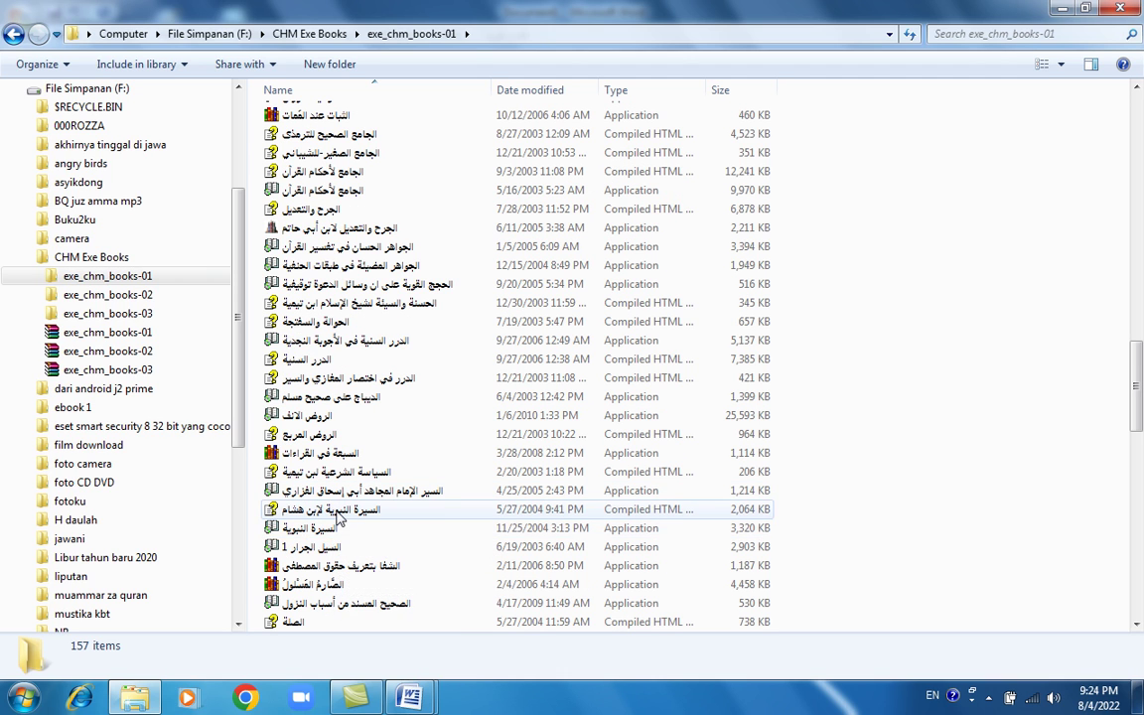
Open the CHM book السيرة النبوية لإبن هشام, expand its root contents entry and maximize the window.
{"action": "left_click", "coordinate": [338, 512]}
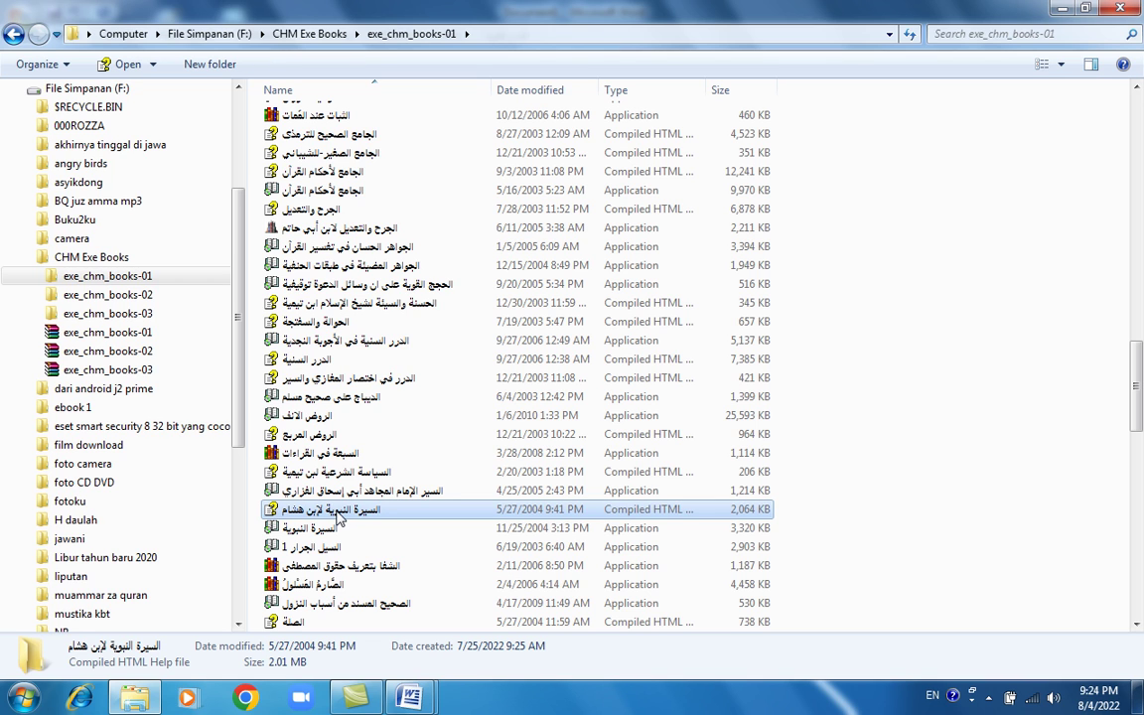
{"action": "double_click", "coordinate": [338, 512]}
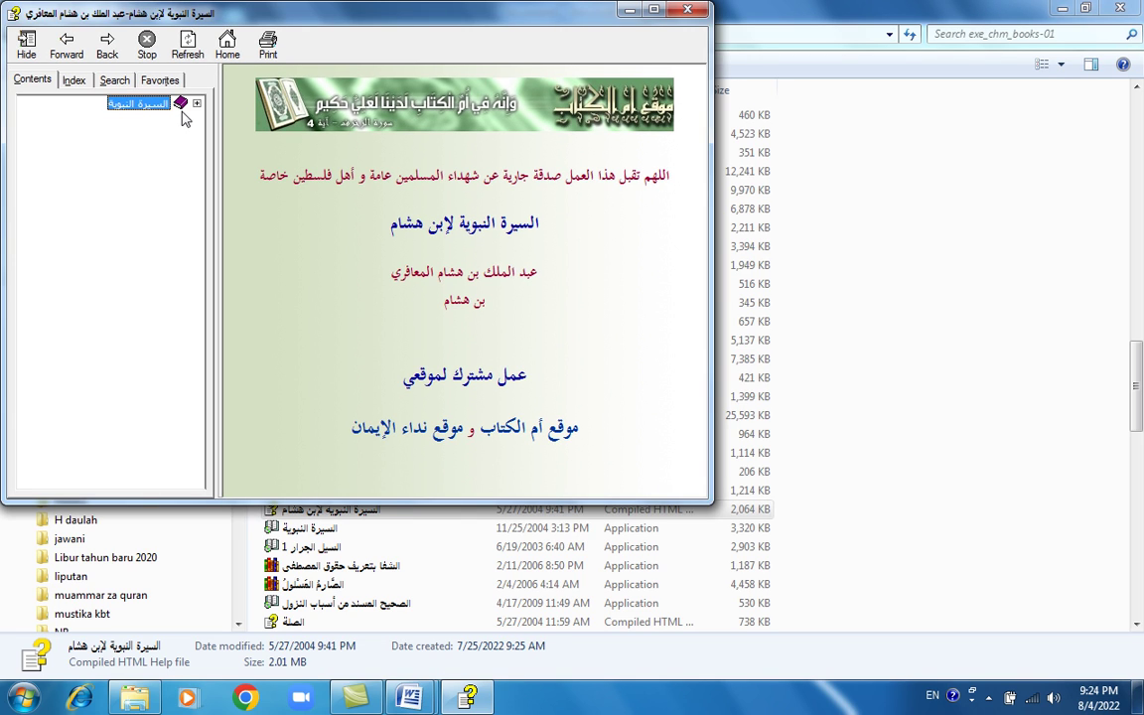
{"action": "left_click", "coordinate": [197, 104]}
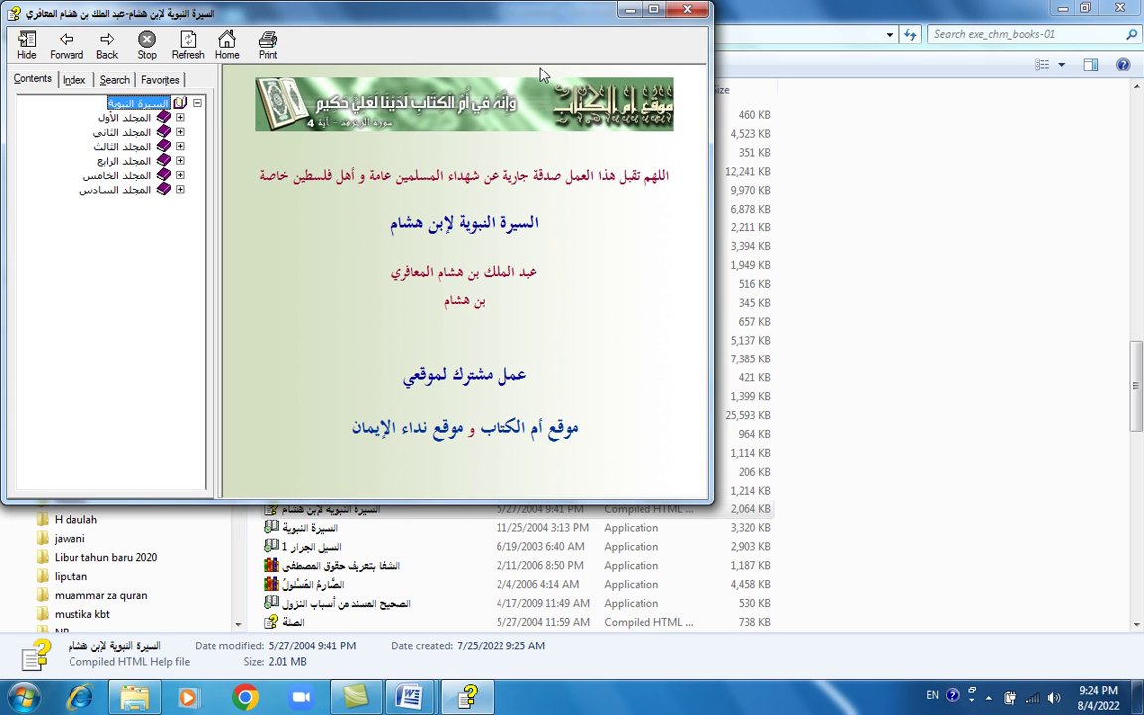
{"action": "left_click", "coordinate": [654, 15]}
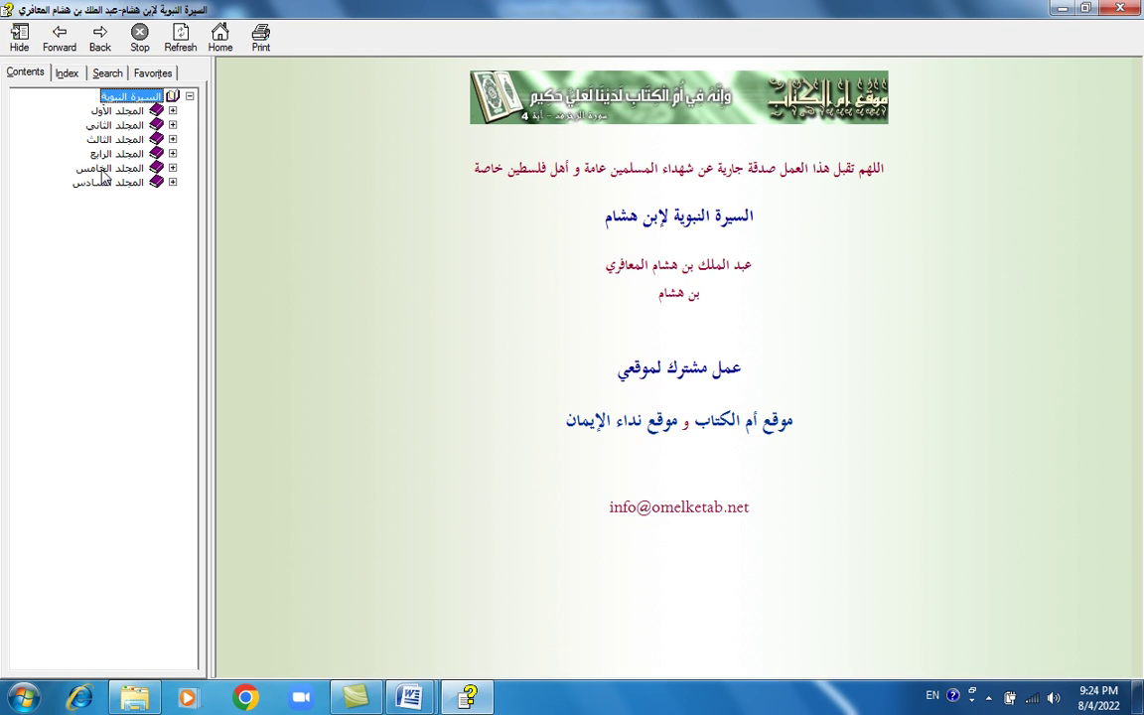
View تجهز الرسول, بعث أسامة بن زيد and ما حدث للحواريين in المجلد السادس, and close the book.
{"action": "left_click", "coordinate": [171, 183]}
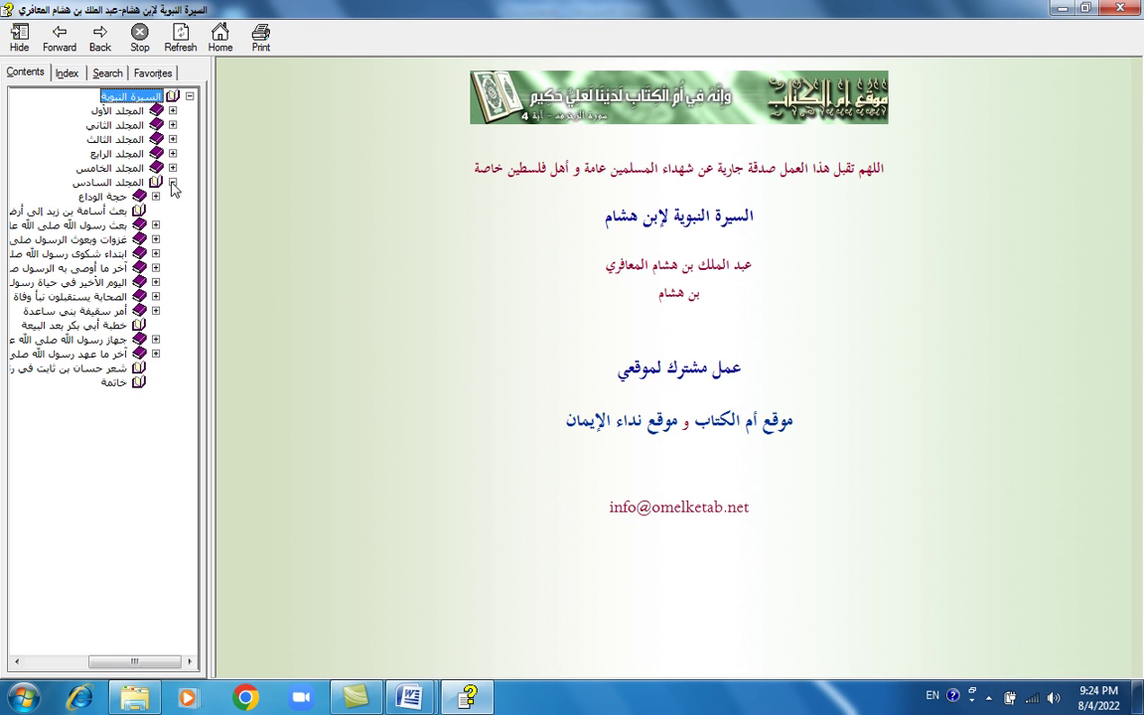
{"action": "left_click", "coordinate": [140, 194]}
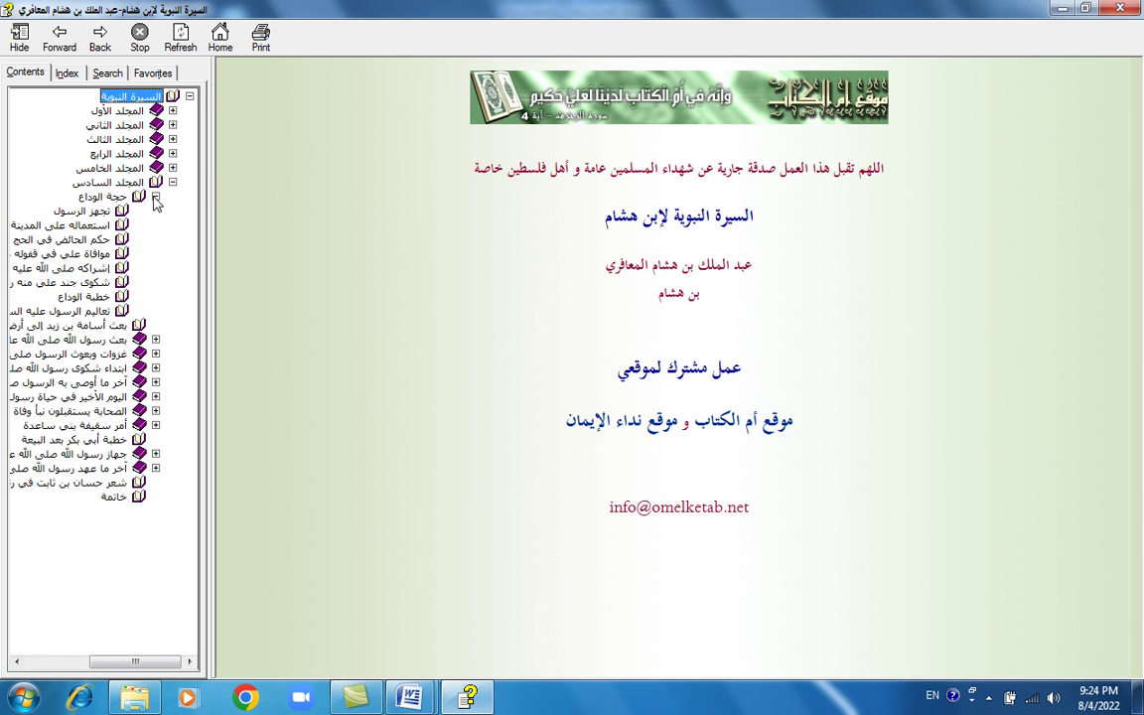
{"action": "left_click", "coordinate": [75, 212]}
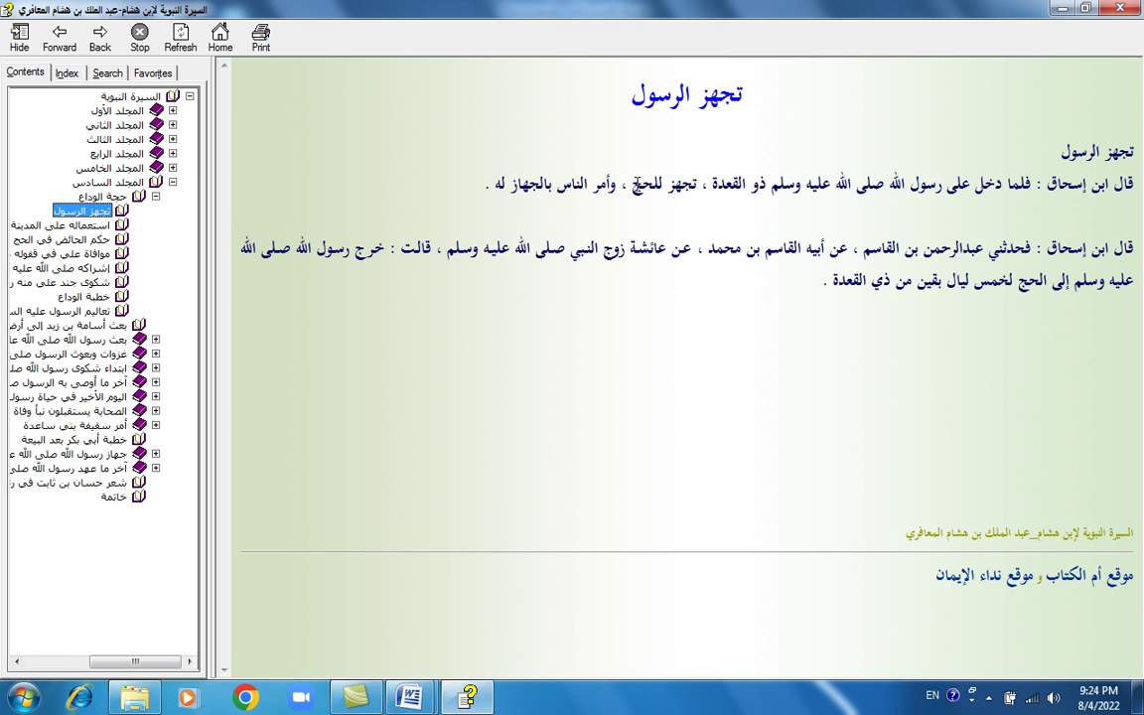
{"action": "left_click", "coordinate": [114, 324]}
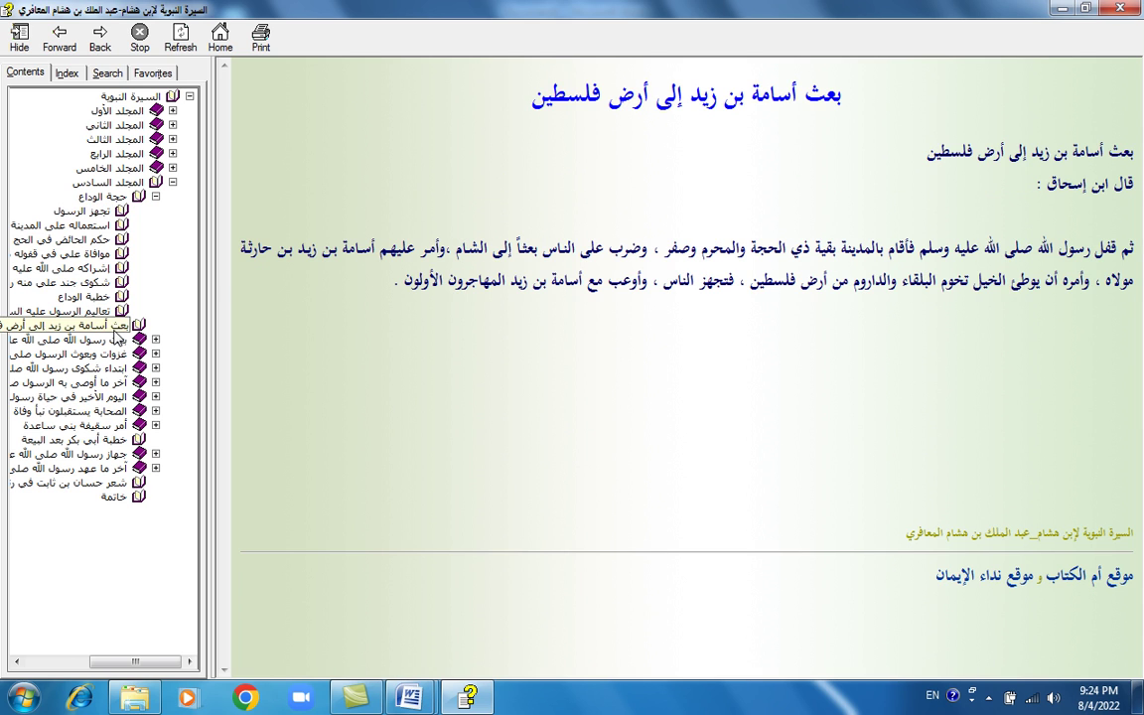
{"action": "left_click", "coordinate": [155, 339]}
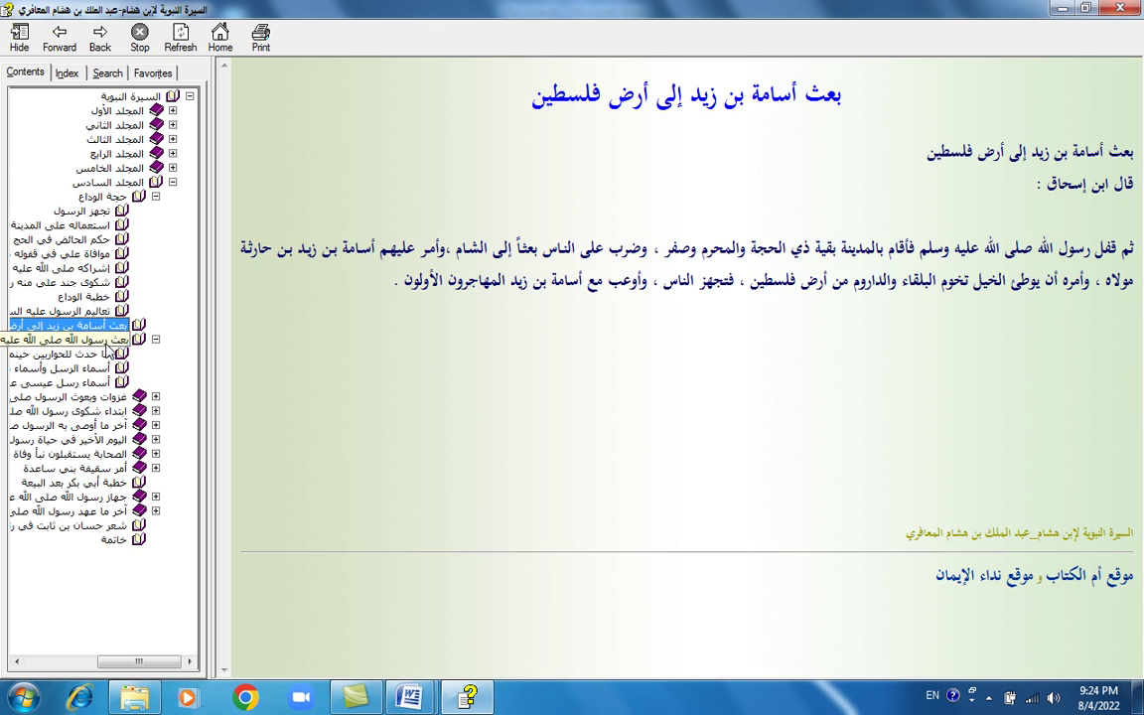
{"action": "left_click", "coordinate": [112, 343]}
{"action": "left_click", "coordinate": [112, 354]}
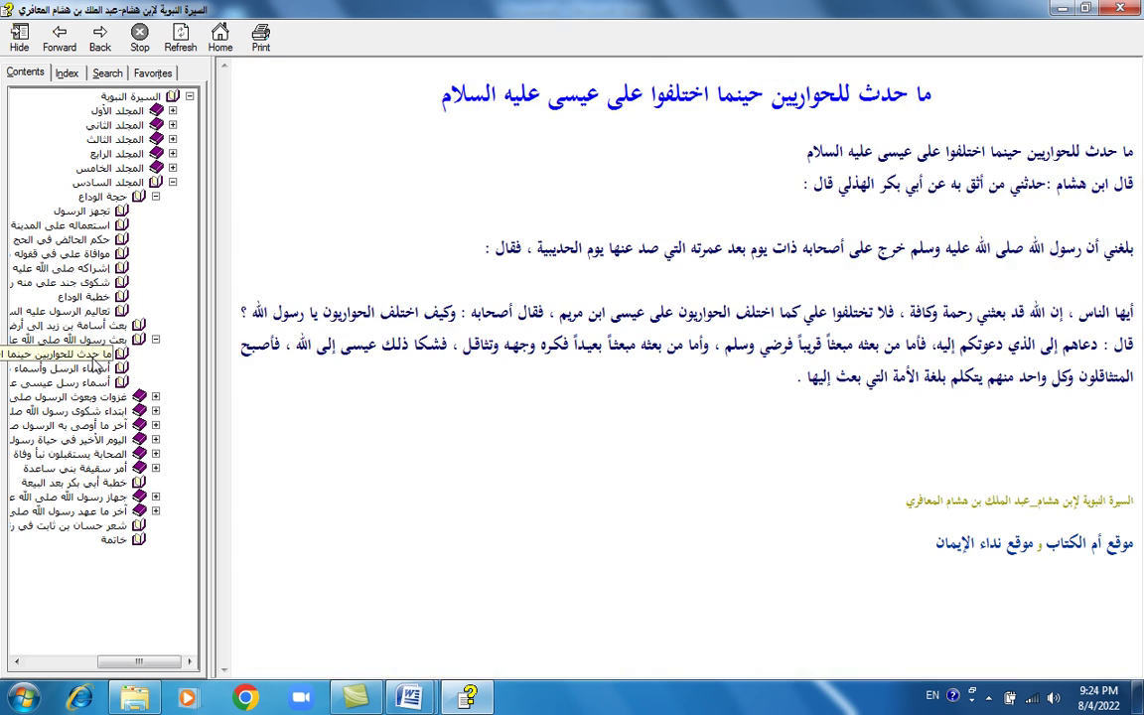
{"action": "left_click", "coordinate": [1135, 9]}
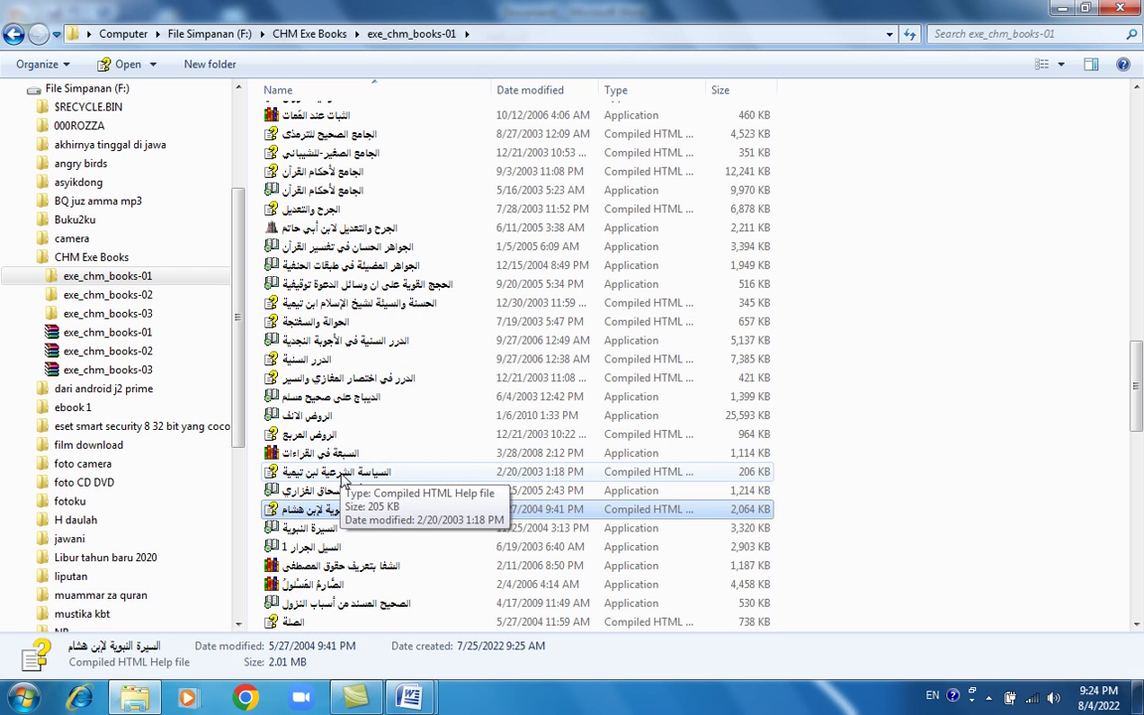
Open السياسة الشرعية لبن تيمية maximized, read the chapter أمثلة من تلك الحدود والحقوق to its end, and close the book.
{"action": "left_click", "coordinate": [343, 473]}
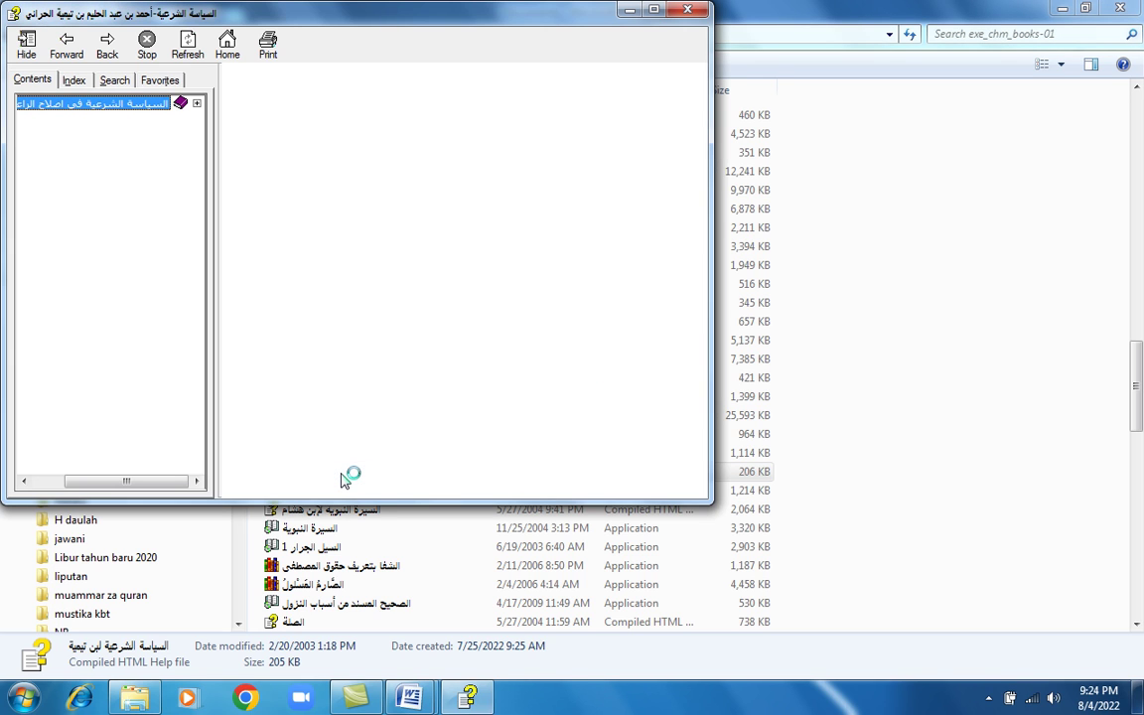
{"action": "left_click", "coordinate": [655, 11]}
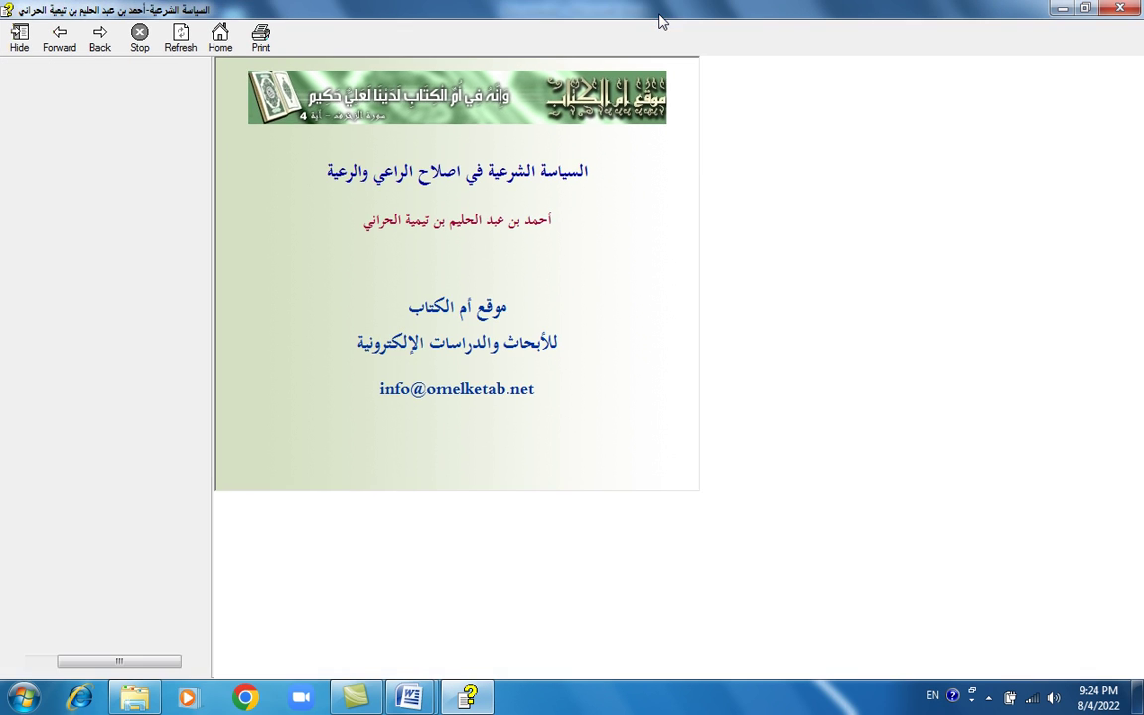
{"action": "left_click", "coordinate": [190, 97]}
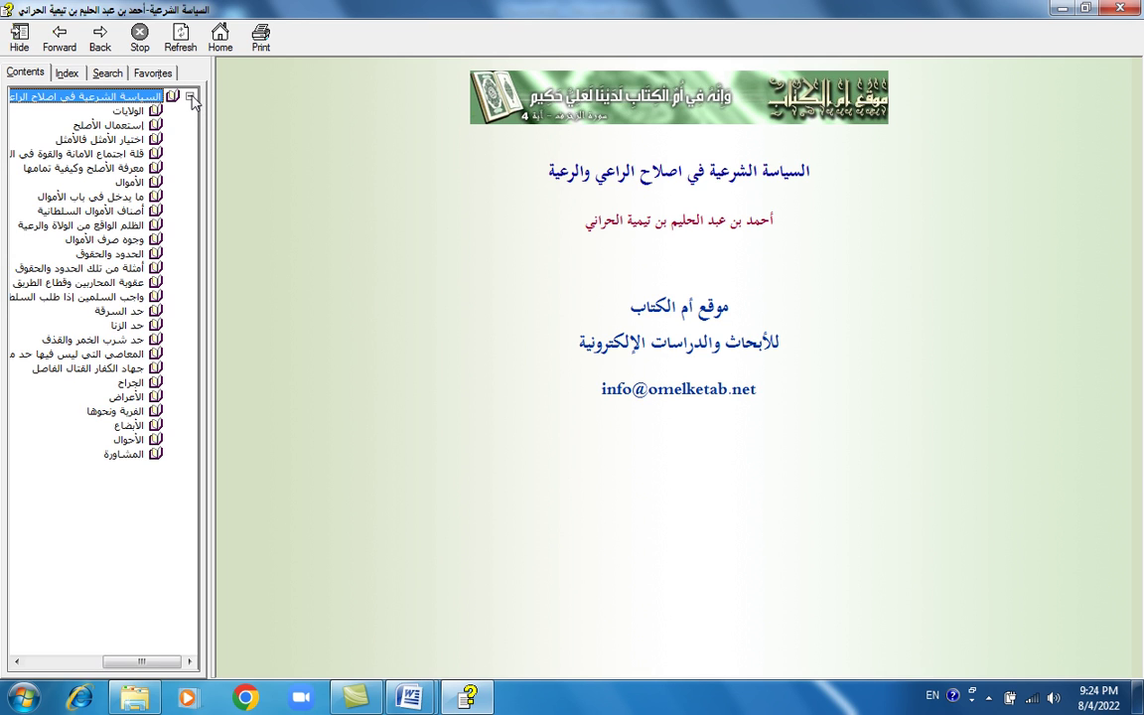
{"action": "left_click", "coordinate": [105, 270]}
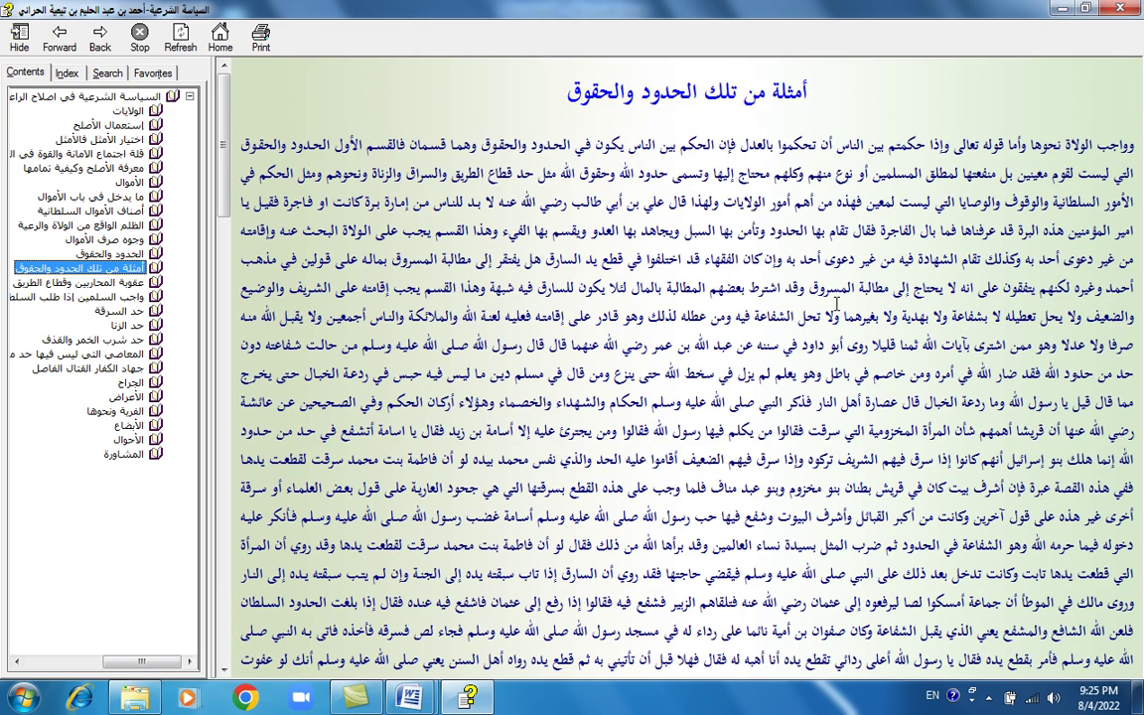
{"action": "scroll", "coordinate": [842, 309], "scroll_direction": "down", "scroll_amount": 1}
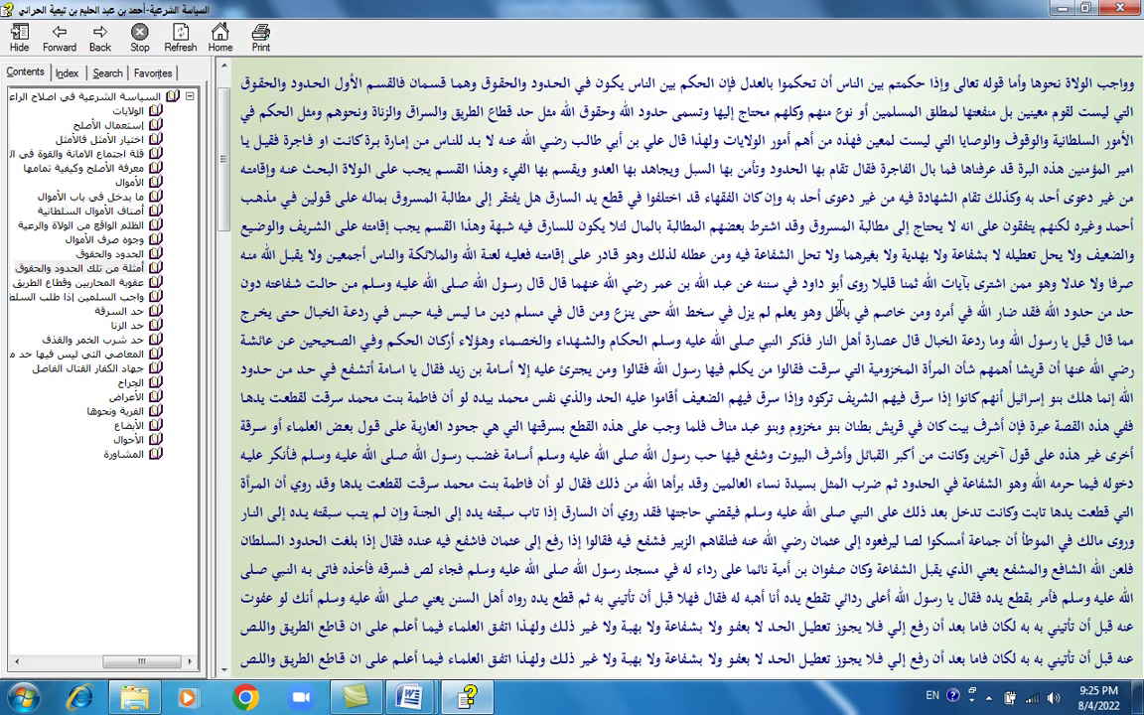
{"action": "scroll", "coordinate": [842, 310], "scroll_direction": "down", "scroll_amount": 10}
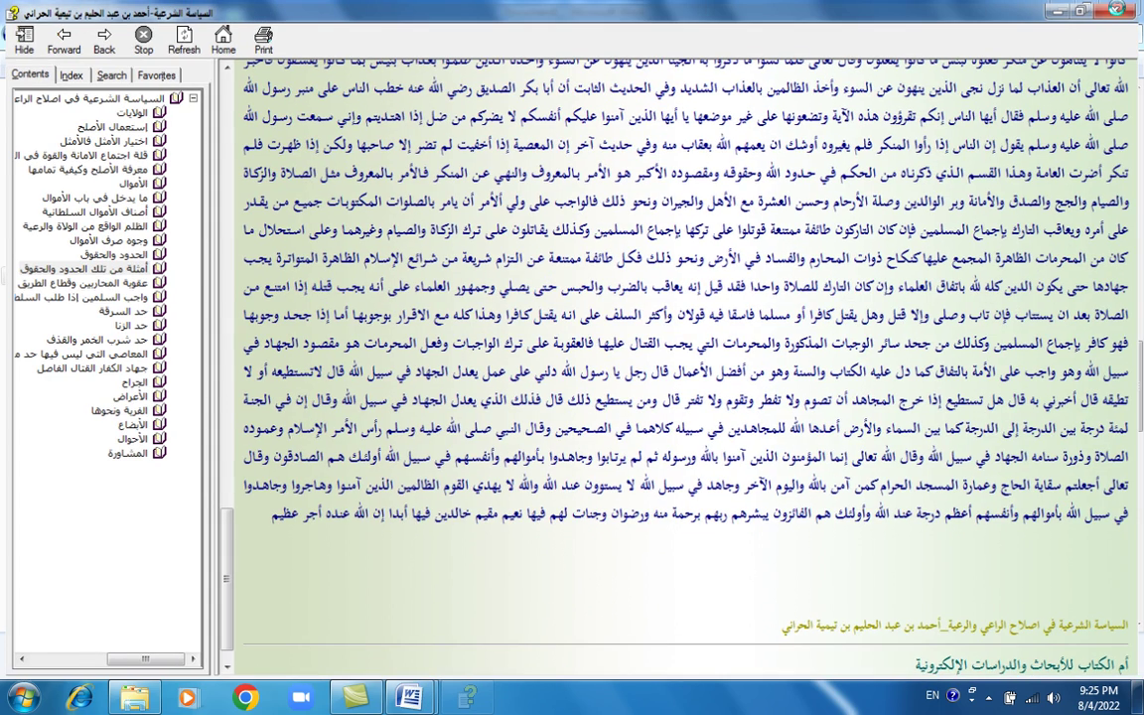
{"action": "left_click", "coordinate": [1117, 10]}
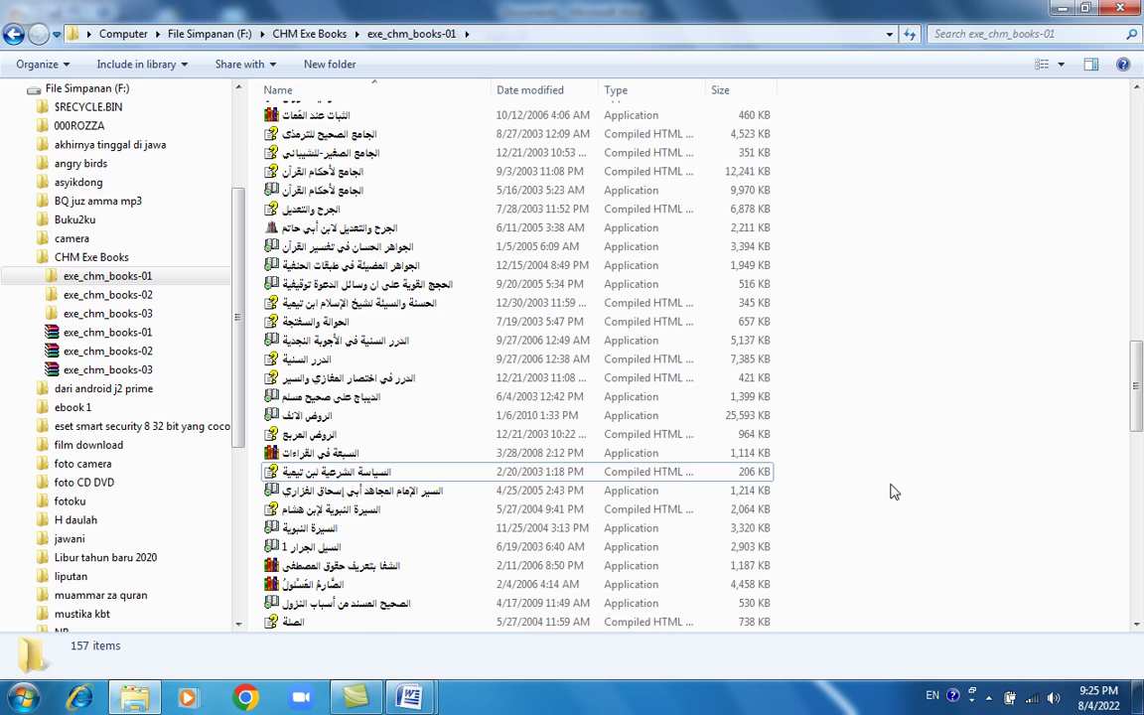
Open the CHM book القرآن الكريم الميسر from the exe_chm_books-01 folder and choose الأعراف in its surah index.
{"action": "scroll", "coordinate": [891, 491], "scroll_direction": "down", "scroll_amount": 2}
{"action": "scroll", "coordinate": [892, 492], "scroll_direction": "down", "scroll_amount": 4}
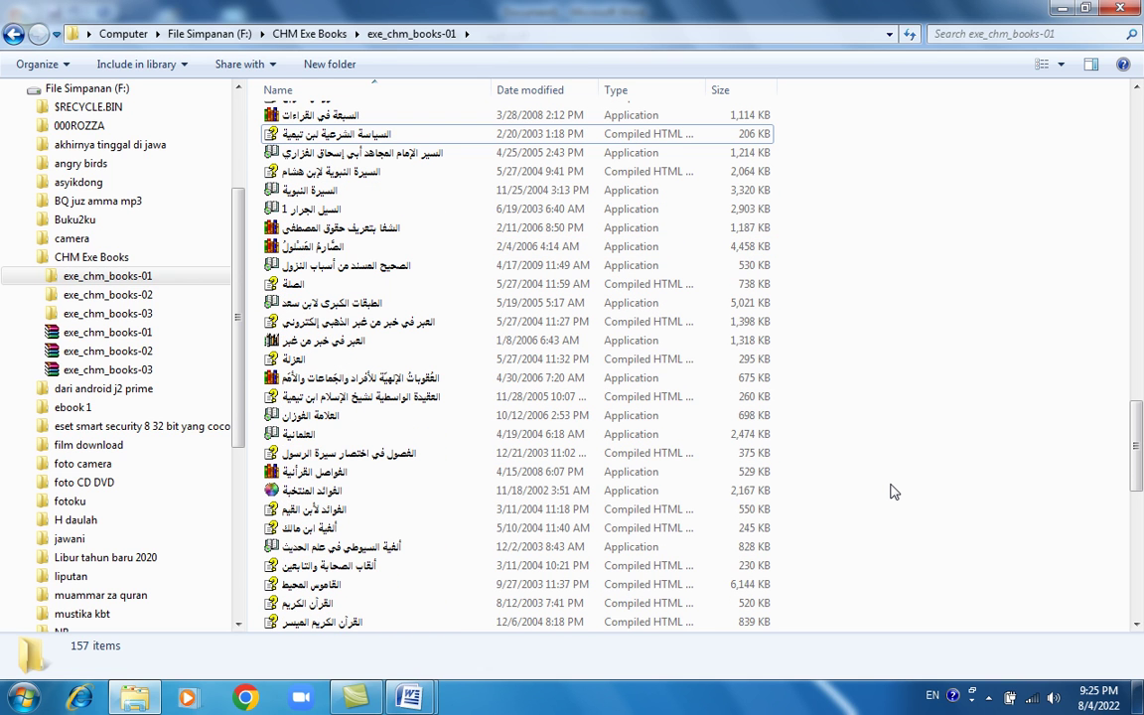
{"action": "scroll", "coordinate": [891, 492], "scroll_direction": "down", "scroll_amount": 2}
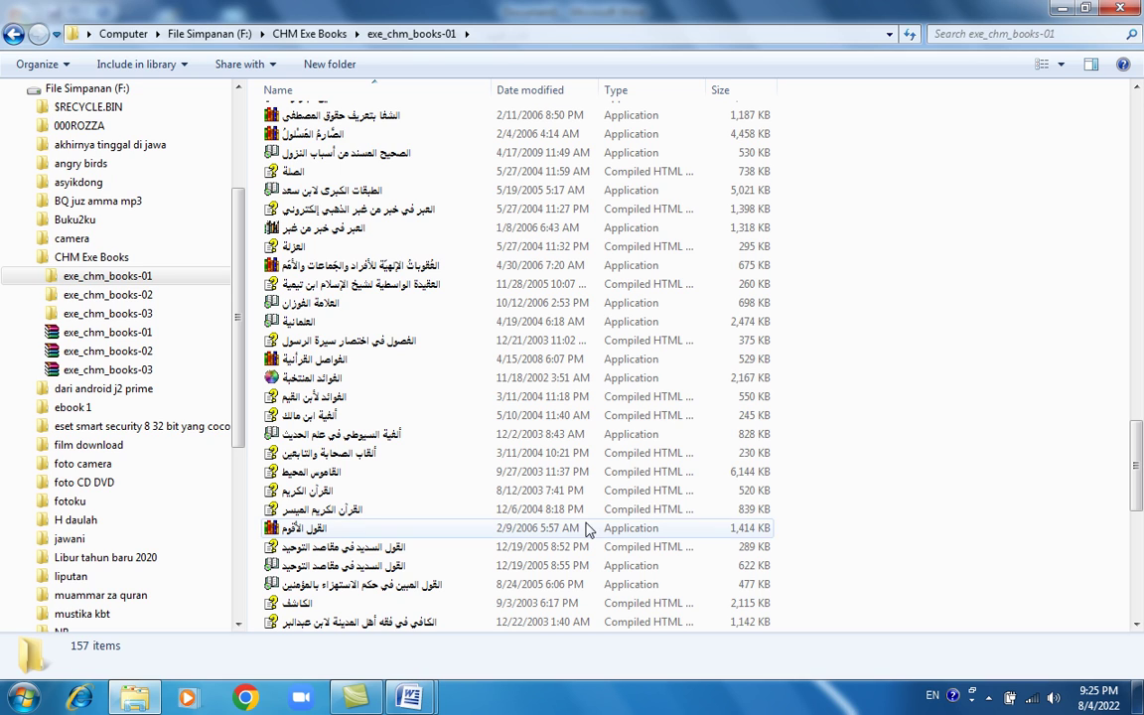
{"action": "double_click", "coordinate": [327, 516]}
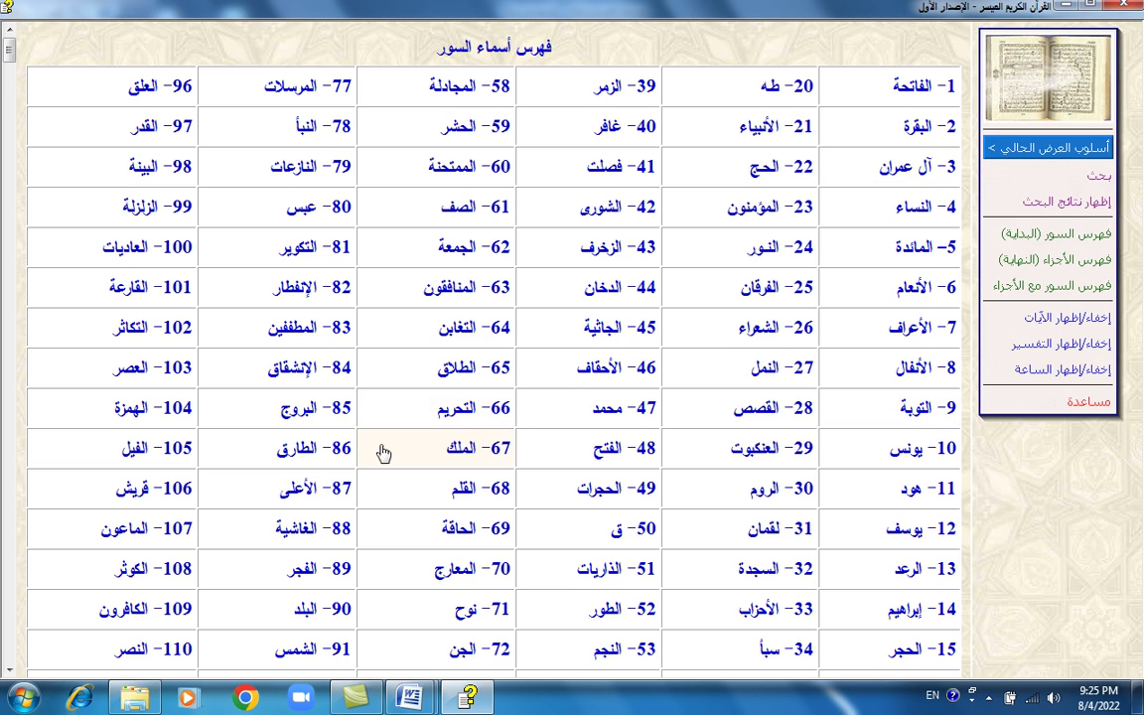
{"action": "left_click", "coordinate": [910, 333]}
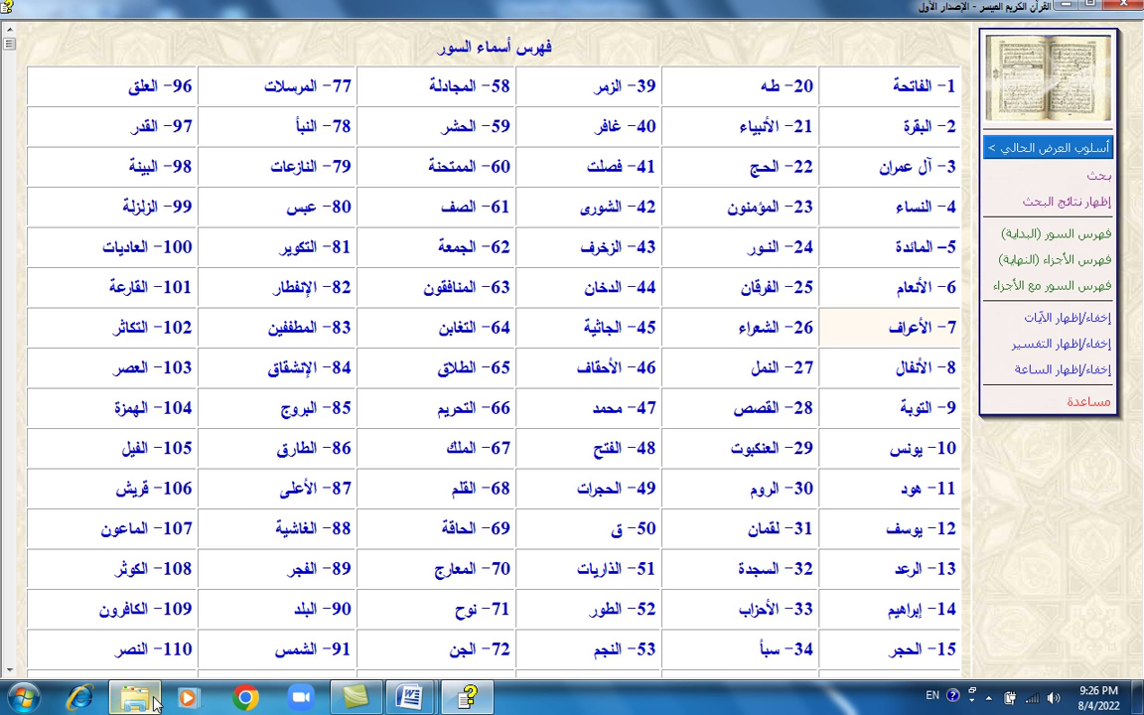
Return to the exe_chm_books-01 folder and look through the rest of its book list while the Quran book is loading.
{"action": "mouse_move", "coordinate": [156, 703]}
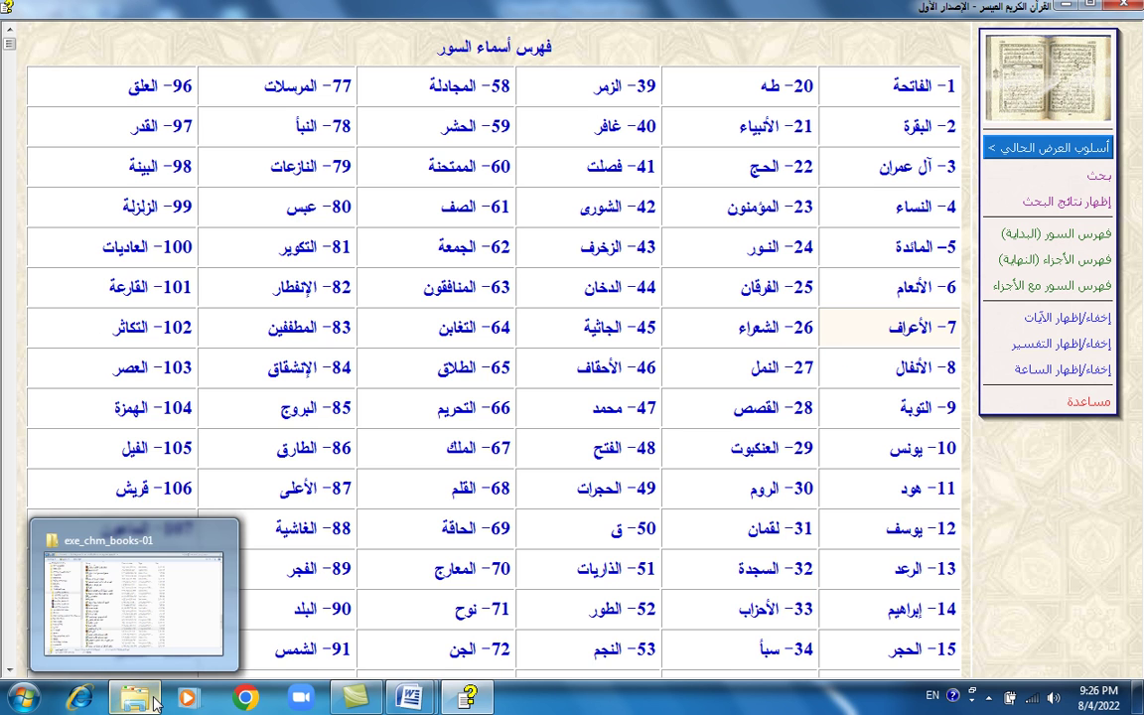
{"action": "left_click", "coordinate": [194, 633]}
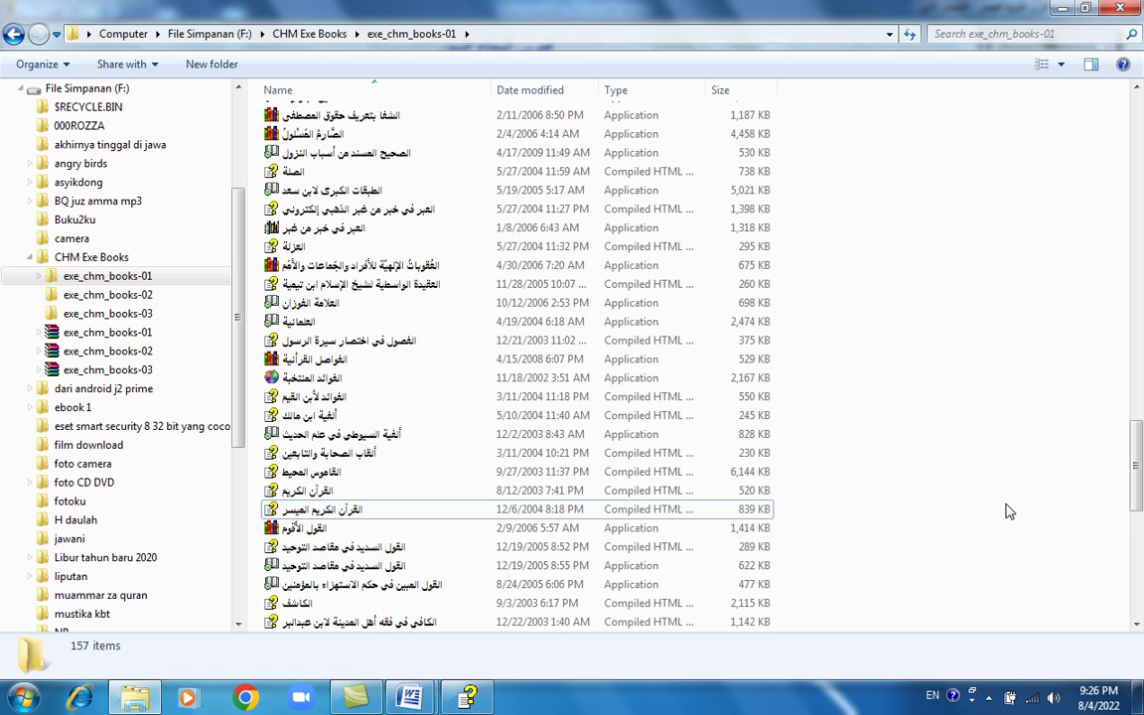
{"action": "scroll", "coordinate": [1008, 511], "scroll_direction": "down", "scroll_amount": 2}
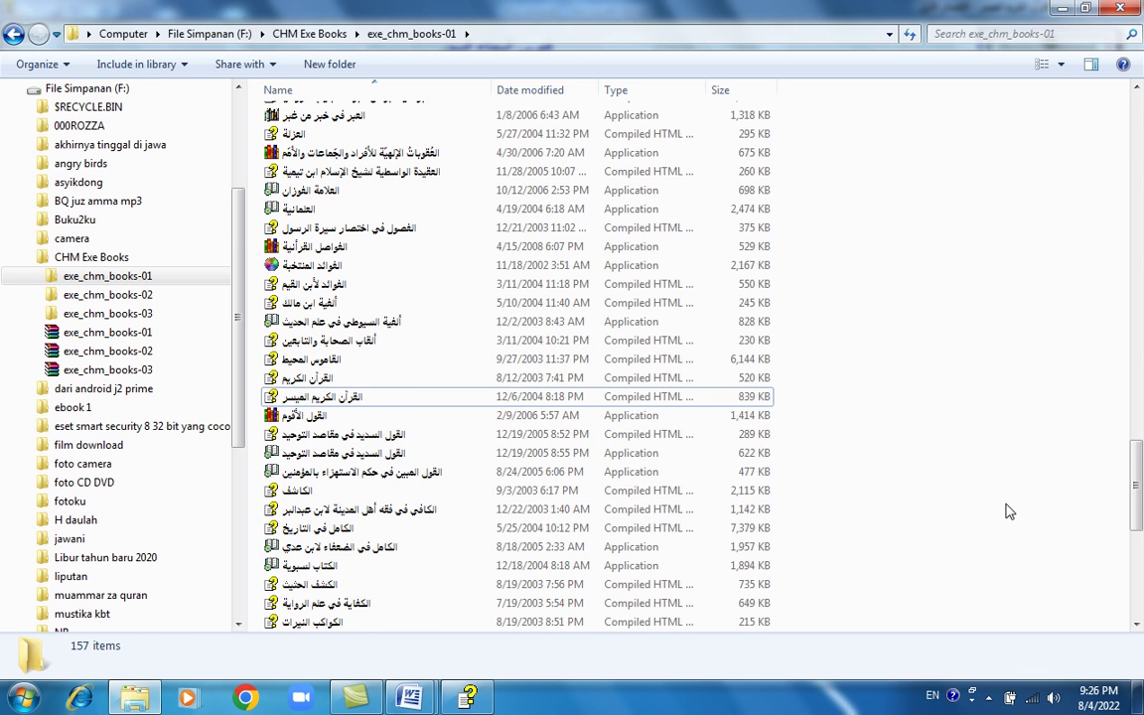
{"action": "scroll", "coordinate": [1008, 511], "scroll_direction": "down", "scroll_amount": 1}
{"action": "scroll", "coordinate": [1008, 511], "scroll_direction": "down", "scroll_amount": 1}
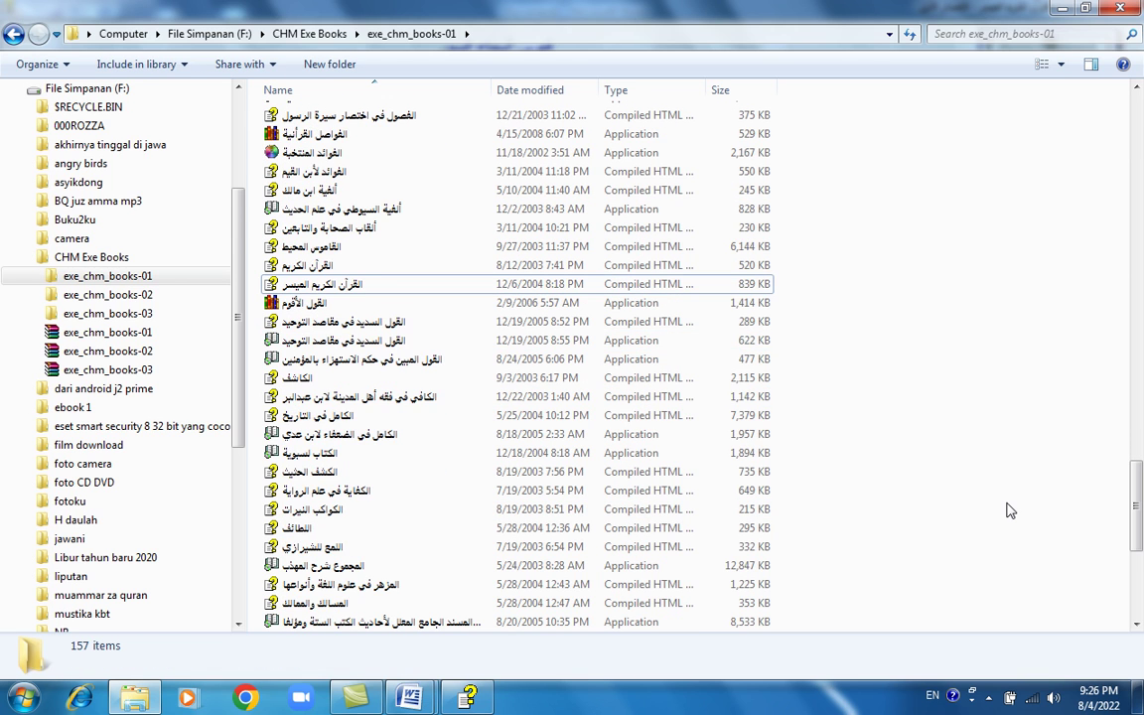
{"action": "scroll", "coordinate": [1007, 511], "scroll_direction": "down", "scroll_amount": 1}
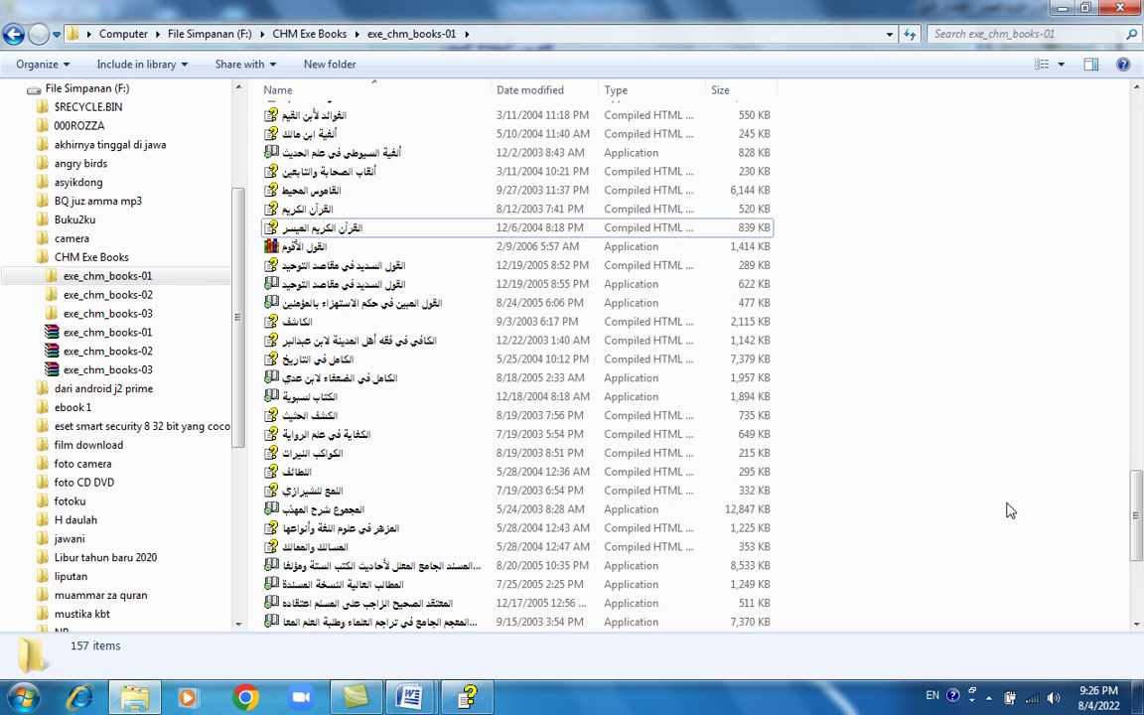
{"action": "left_click", "coordinate": [475, 699]}
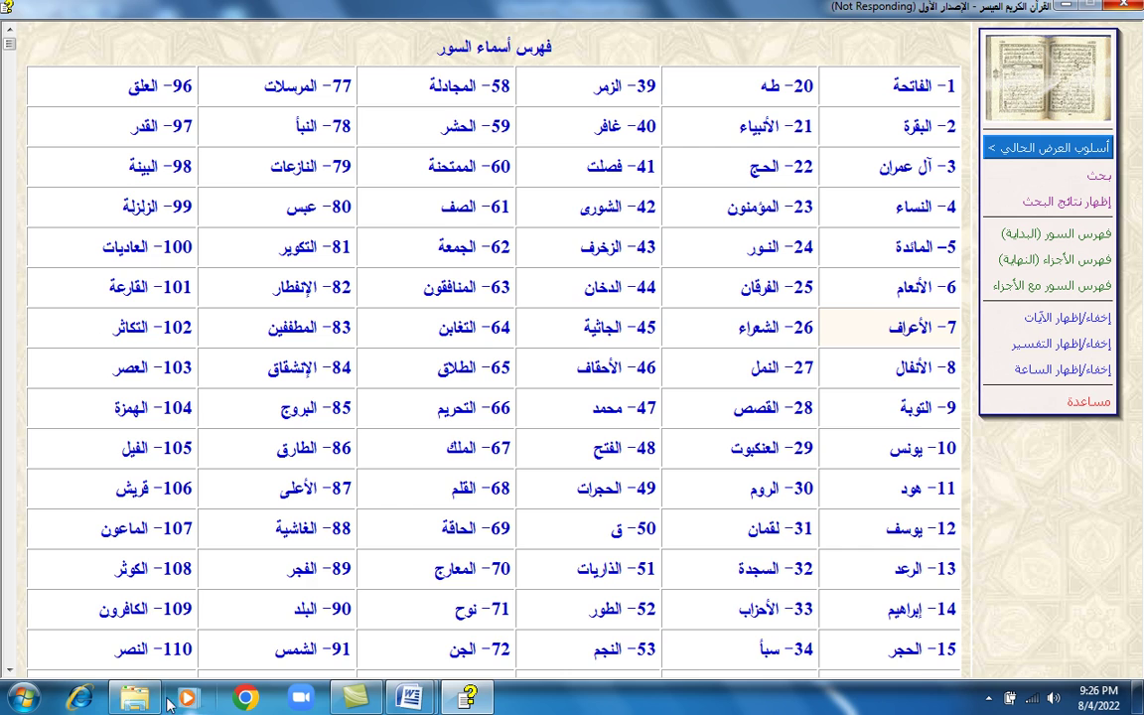
{"action": "key", "text": "alt+Tab"}
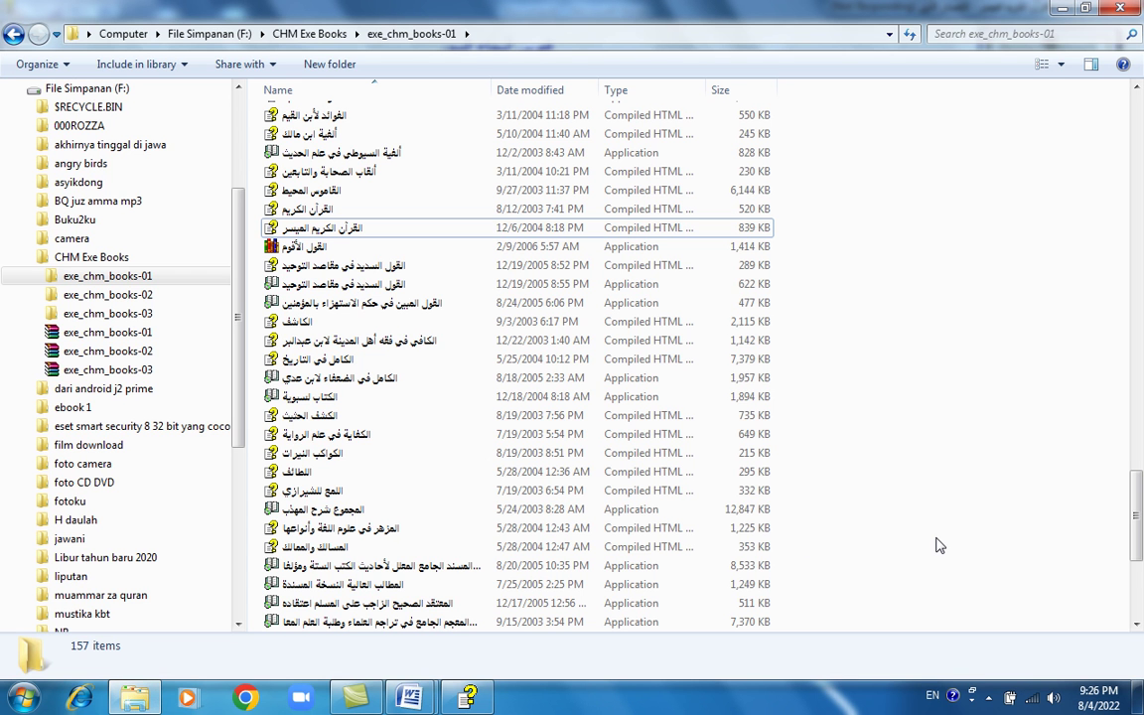
{"action": "scroll", "coordinate": [938, 545], "scroll_direction": "down", "scroll_amount": 2}
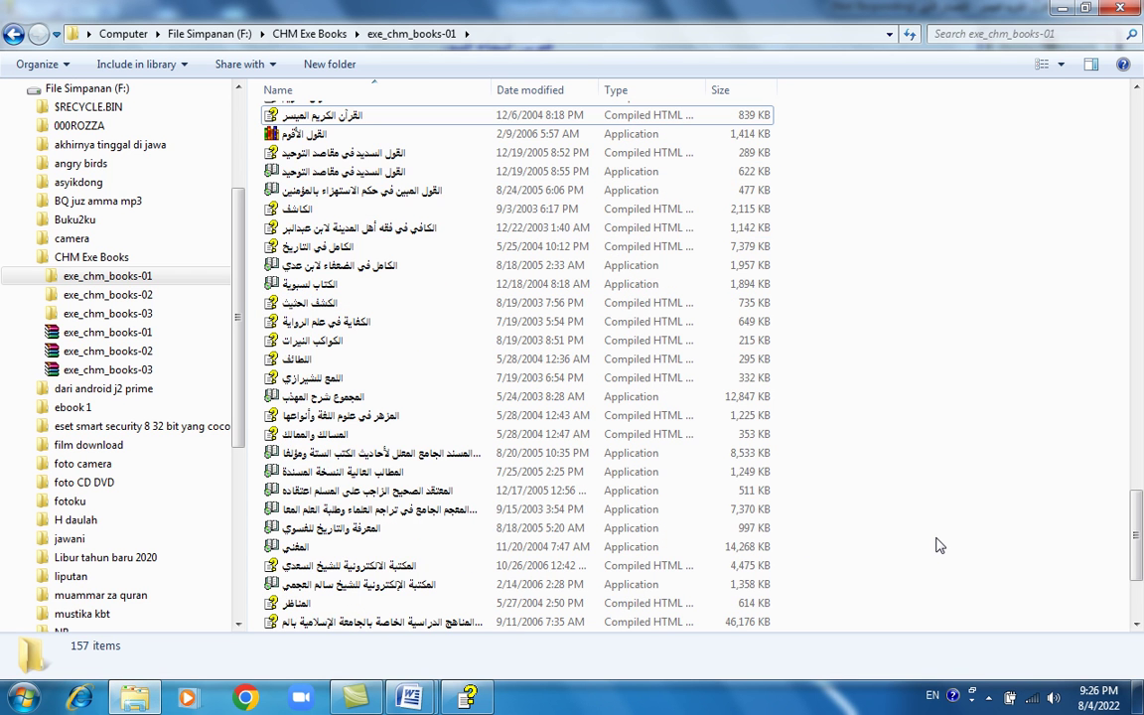
{"action": "scroll", "coordinate": [938, 545], "scroll_direction": "down", "scroll_amount": 3}
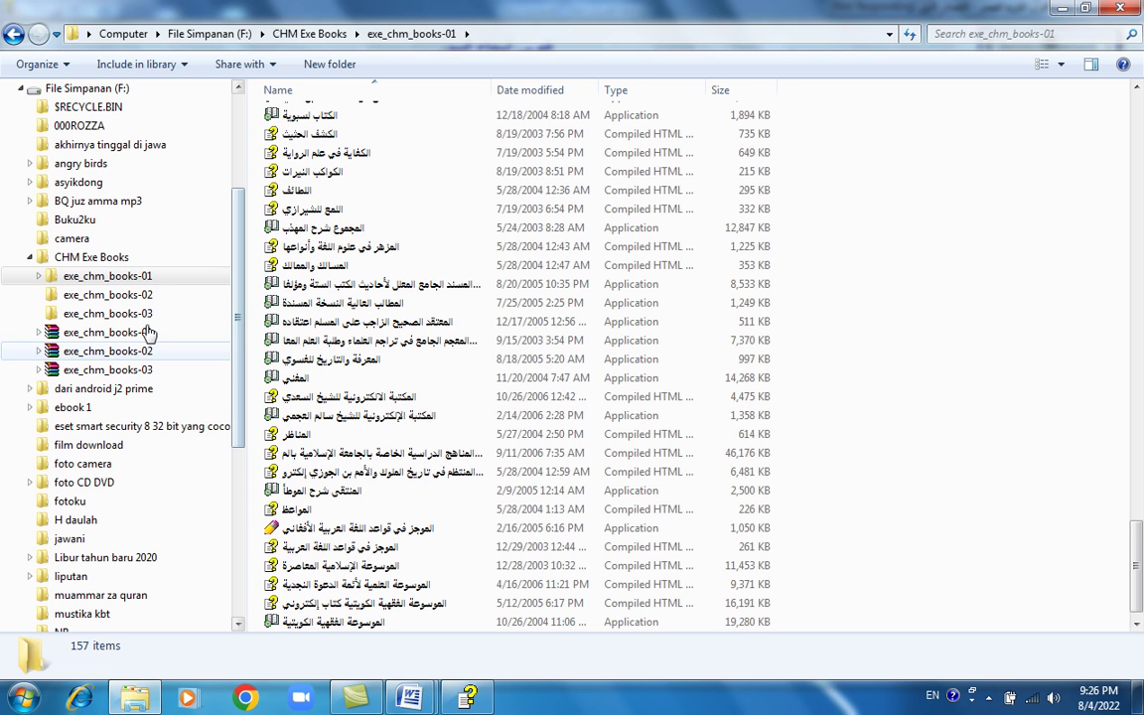
Open the exe_chm_books-02 folder, look through its book list and check the loading Quran book.
{"action": "left_click", "coordinate": [118, 296]}
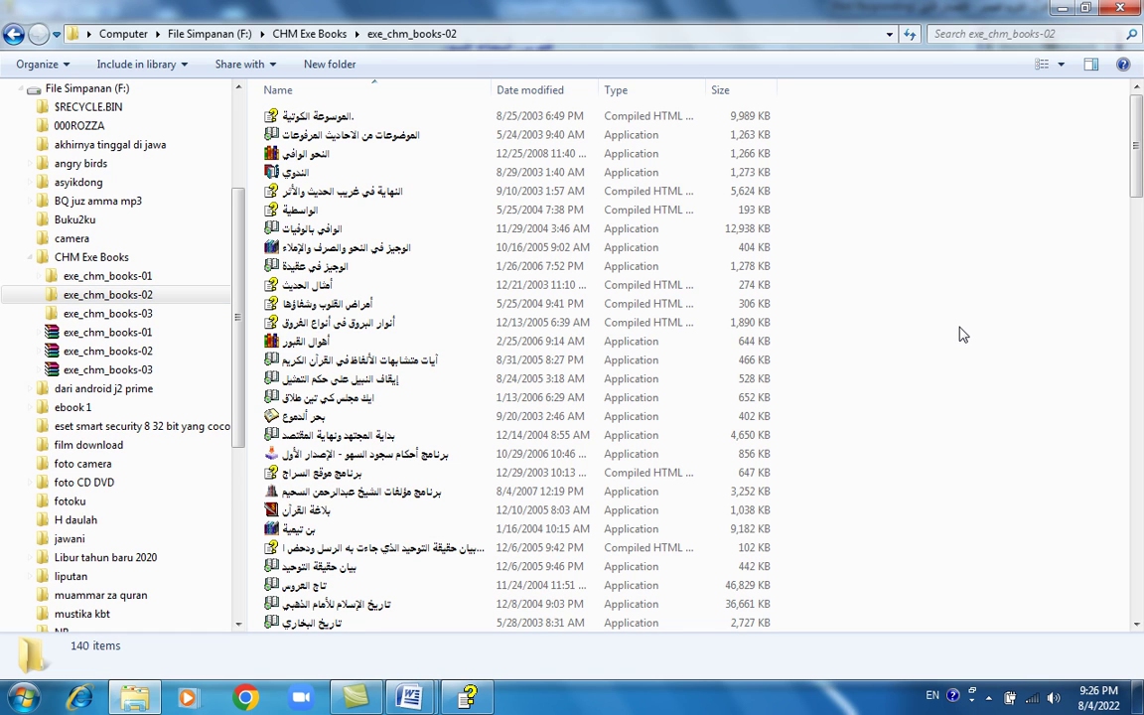
{"action": "scroll", "coordinate": [962, 335], "scroll_direction": "down", "scroll_amount": 1}
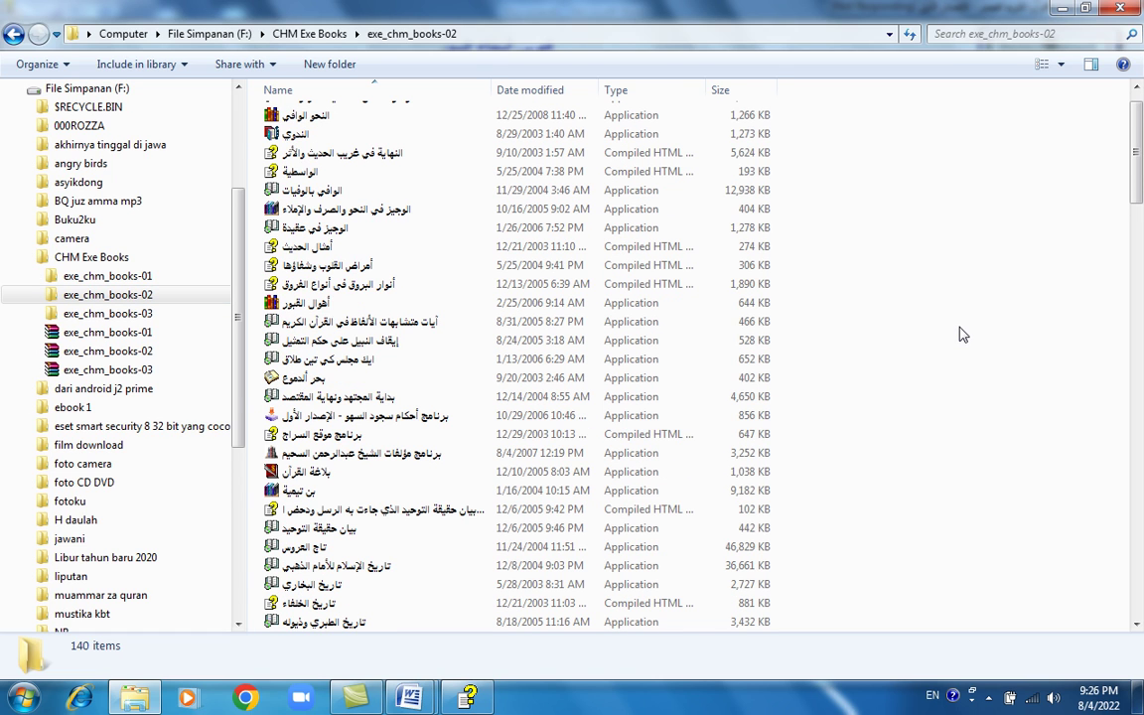
{"action": "scroll", "coordinate": [963, 335], "scroll_direction": "down", "scroll_amount": 1}
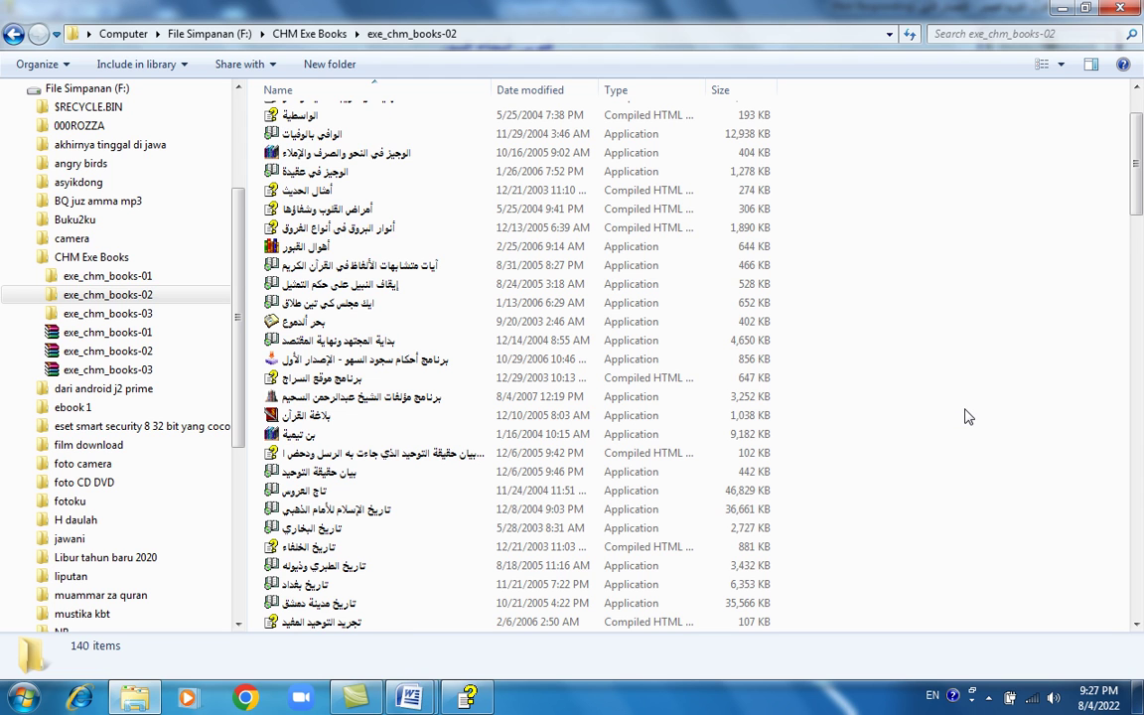
{"action": "scroll", "coordinate": [969, 417], "scroll_direction": "down", "scroll_amount": 2}
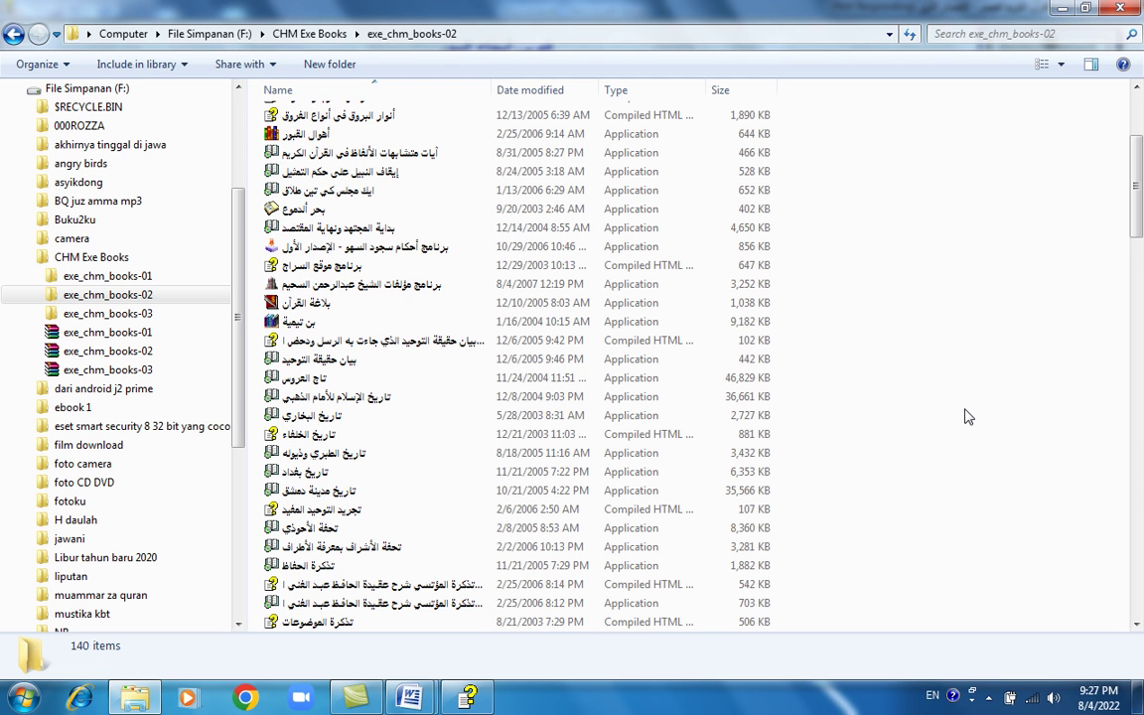
{"action": "left_click", "coordinate": [456, 701]}
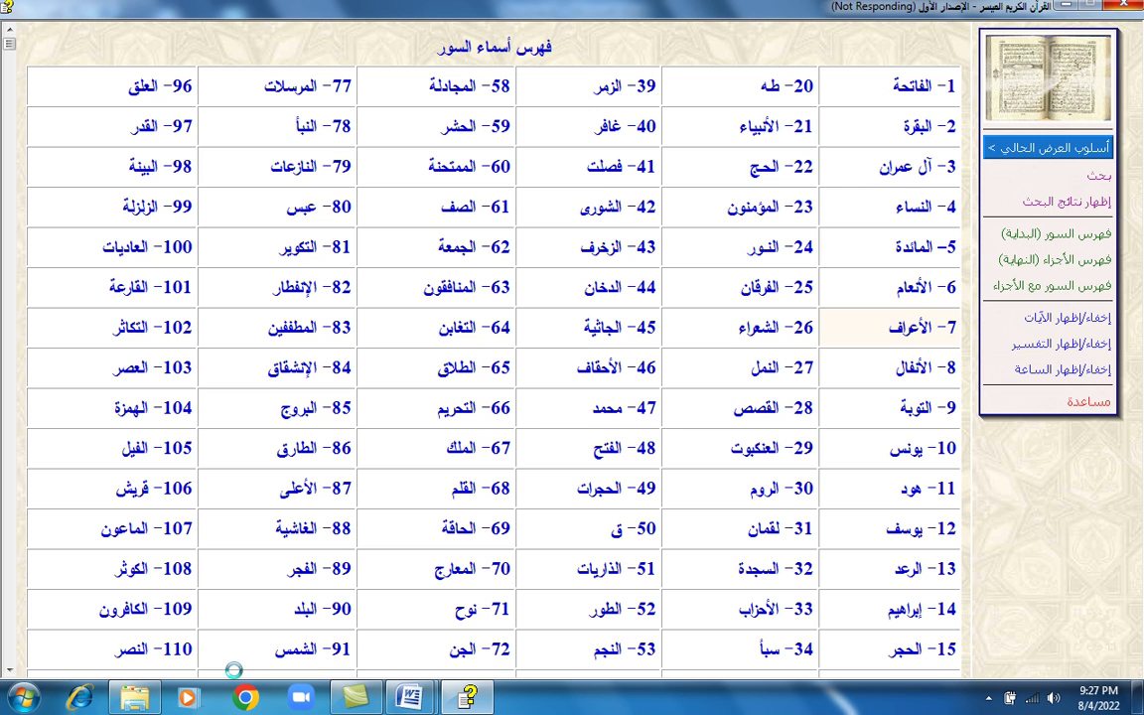
{"action": "left_click", "coordinate": [139, 703]}
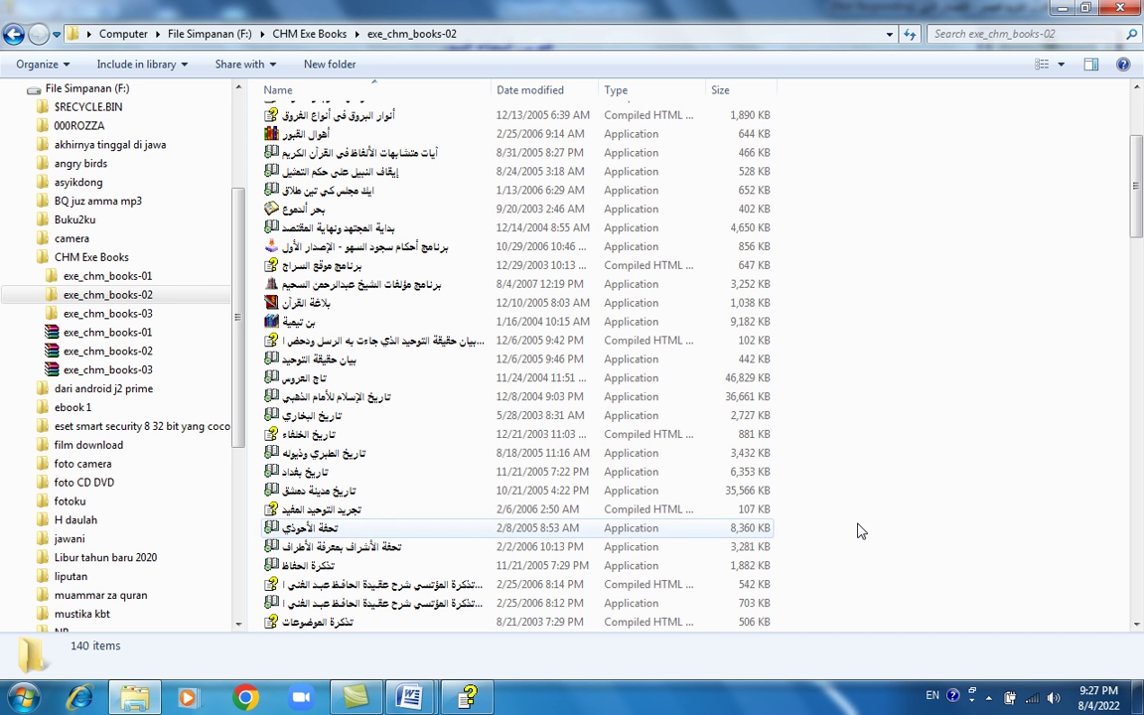
Open the CHM book تفسير ابن كثير from exe_chm_books-02, dismissing the color scheme prompt, and maximize its window.
{"action": "scroll", "coordinate": [869, 532], "scroll_direction": "down", "scroll_amount": 1}
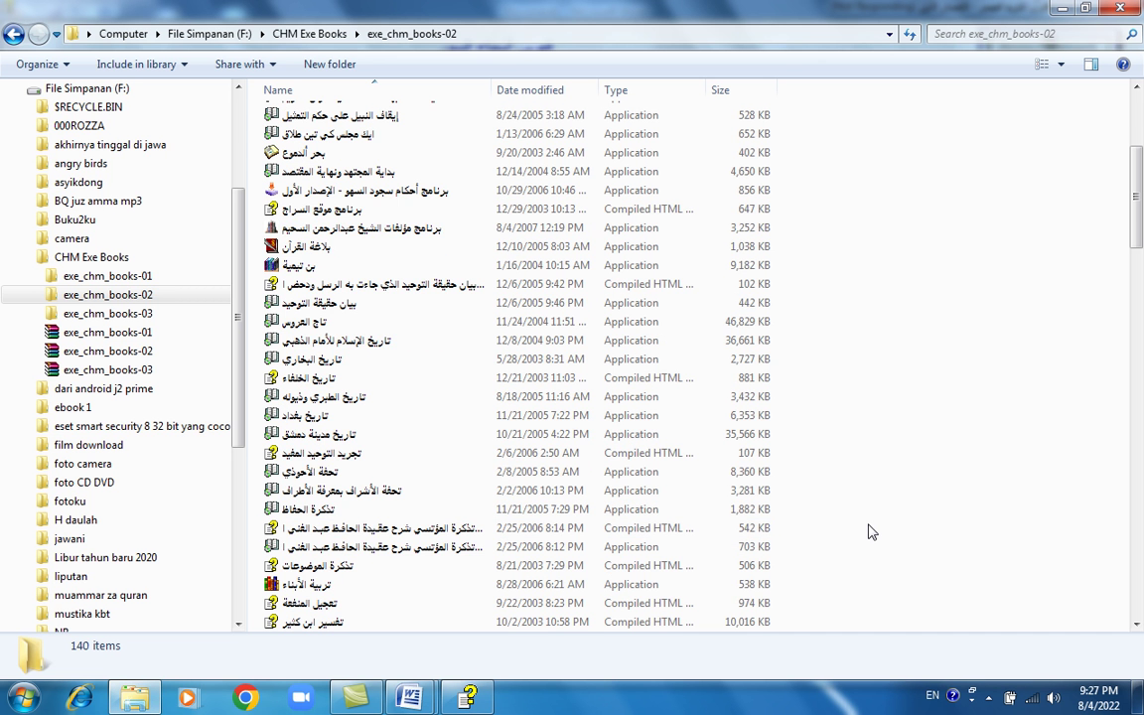
{"action": "scroll", "coordinate": [869, 533], "scroll_direction": "down", "scroll_amount": 1}
{"action": "scroll", "coordinate": [869, 533], "scroll_direction": "down", "scroll_amount": 1}
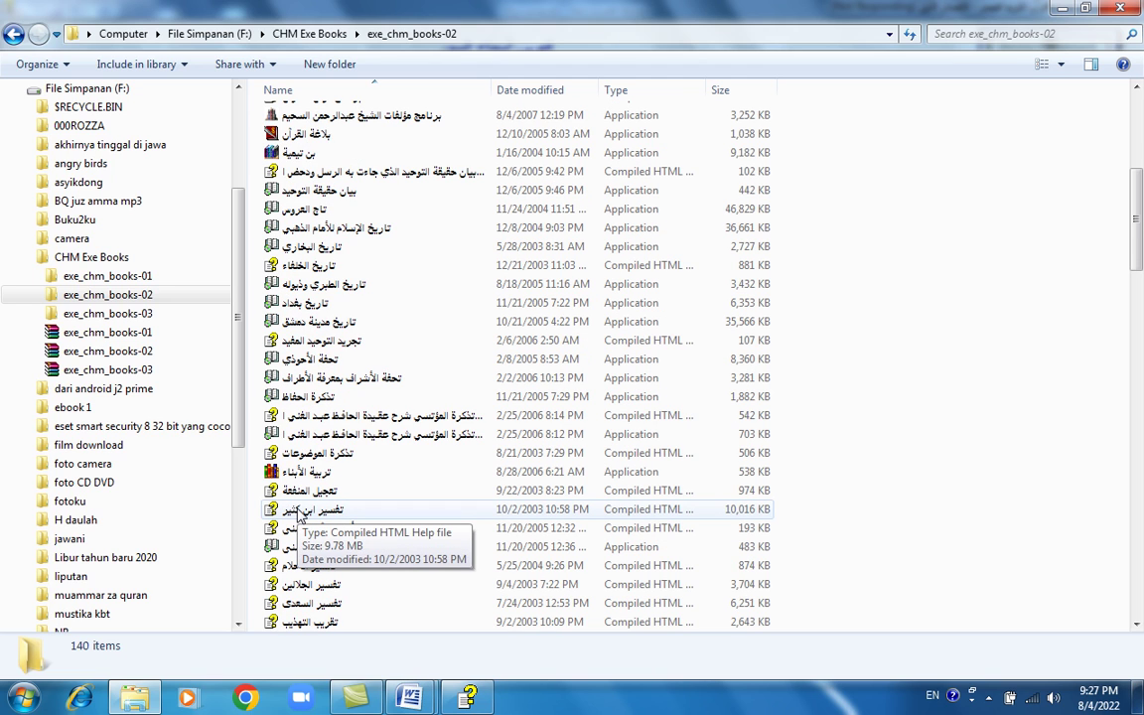
{"action": "left_click", "coordinate": [298, 513]}
{"action": "double_click", "coordinate": [297, 511]}
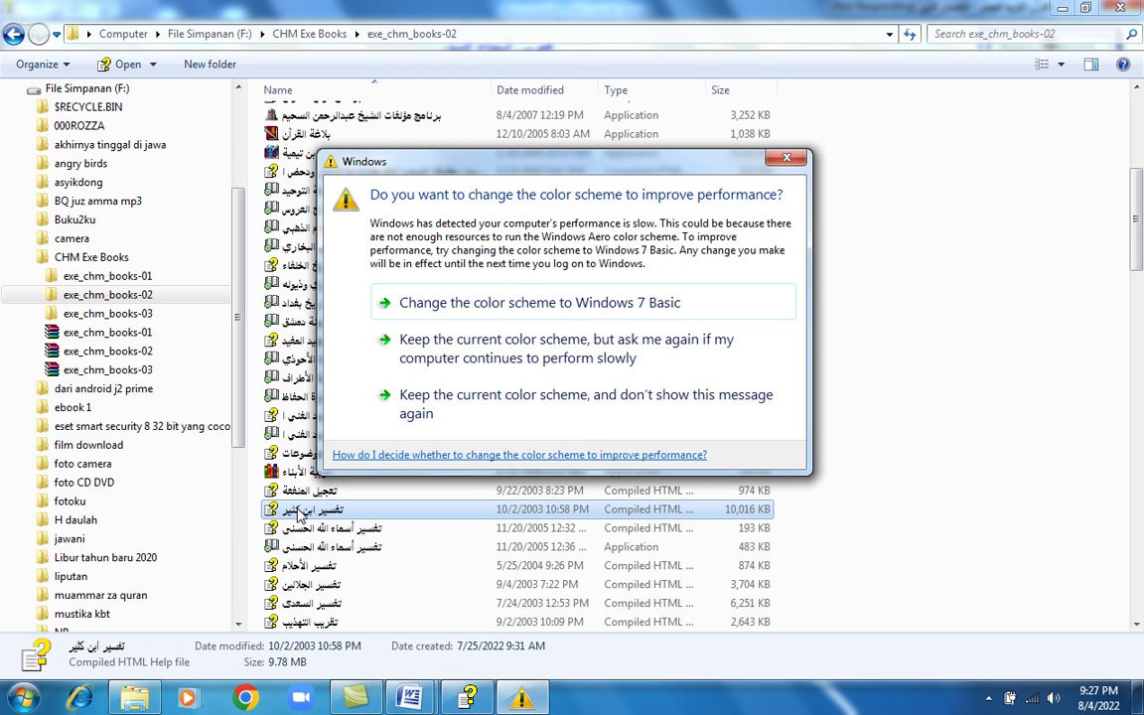
{"action": "key", "text": "Escape"}
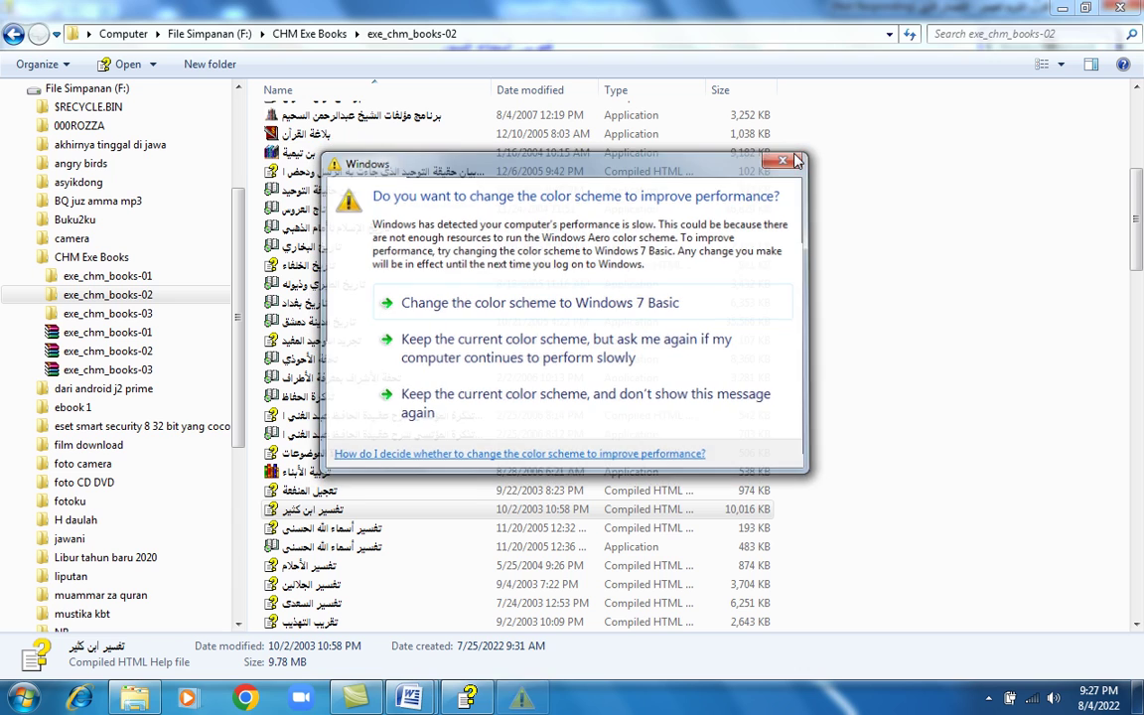
{"action": "double_click", "coordinate": [317, 513]}
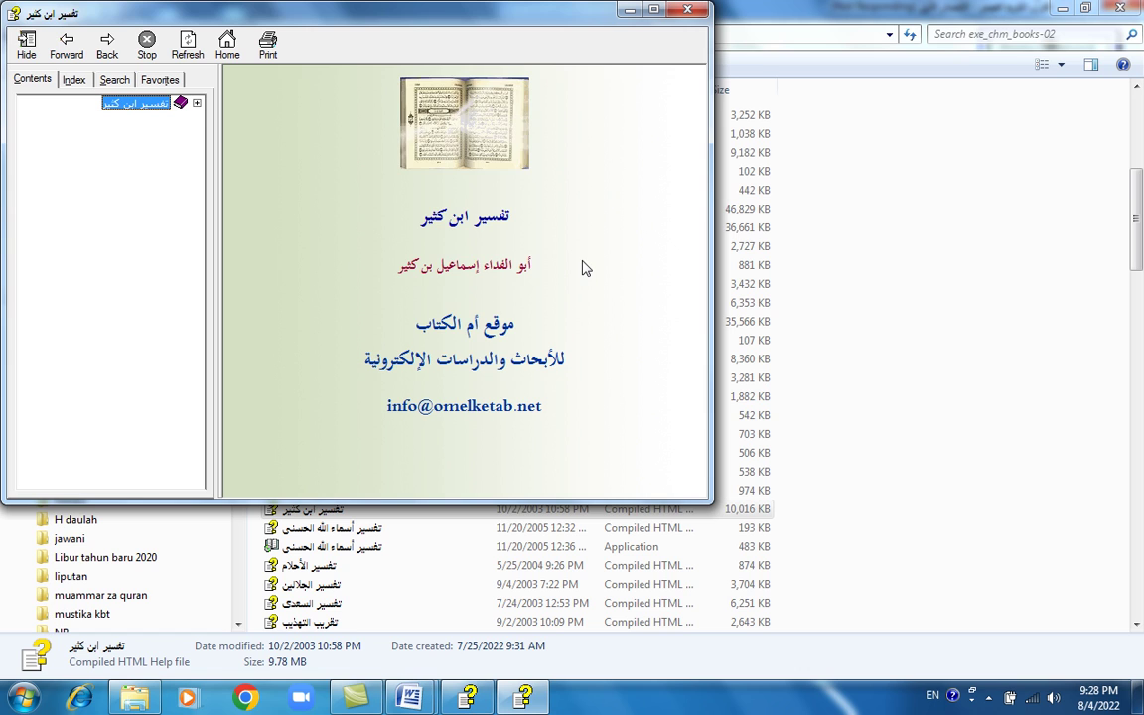
{"action": "left_click", "coordinate": [656, 14]}
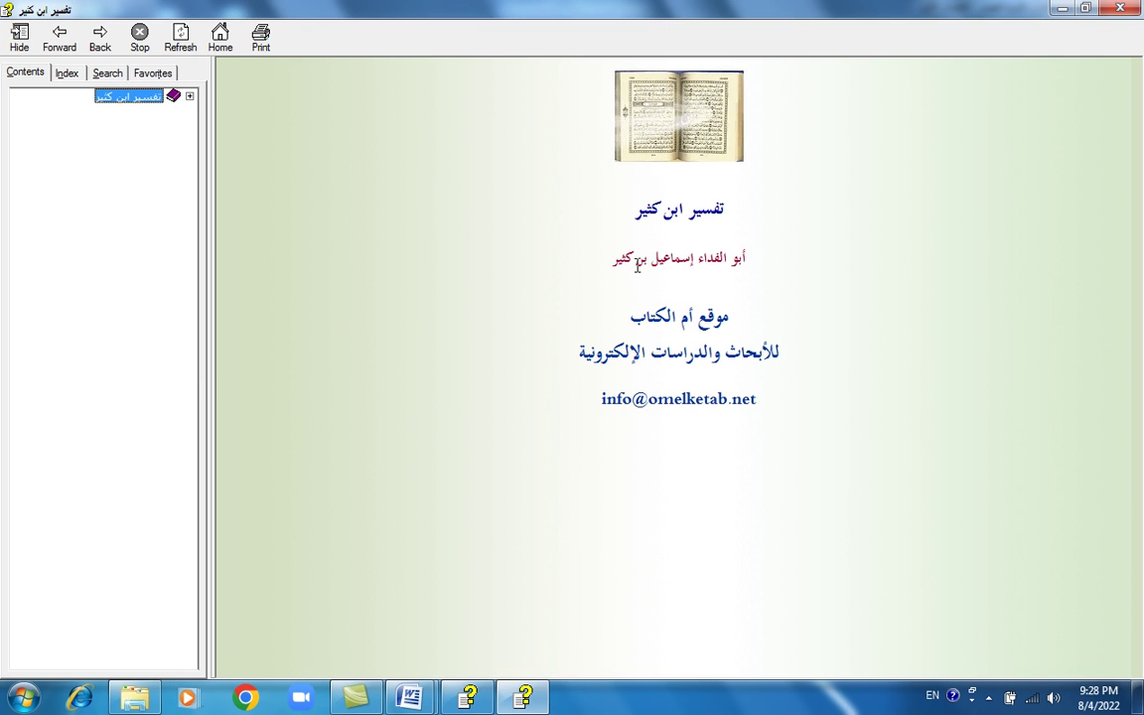
Expand the book's root contents and سورة آل عمران, and view the pages for verses 8, 14 and 1.
{"action": "left_click", "coordinate": [189, 96]}
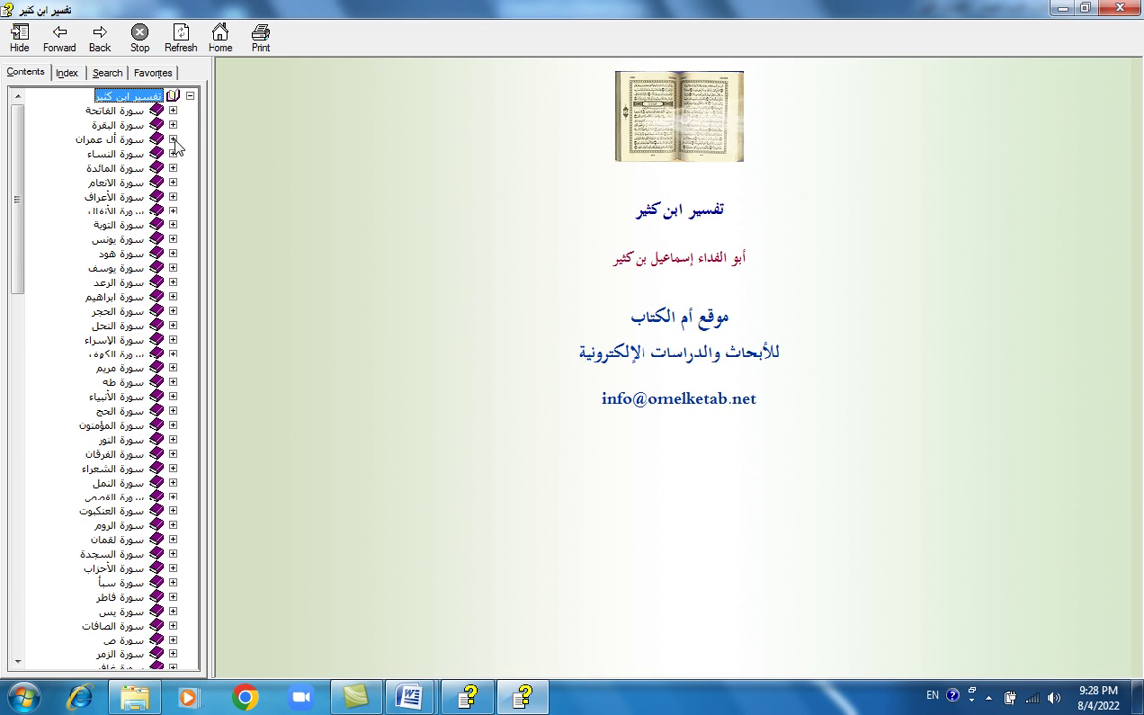
{"action": "left_click", "coordinate": [173, 140]}
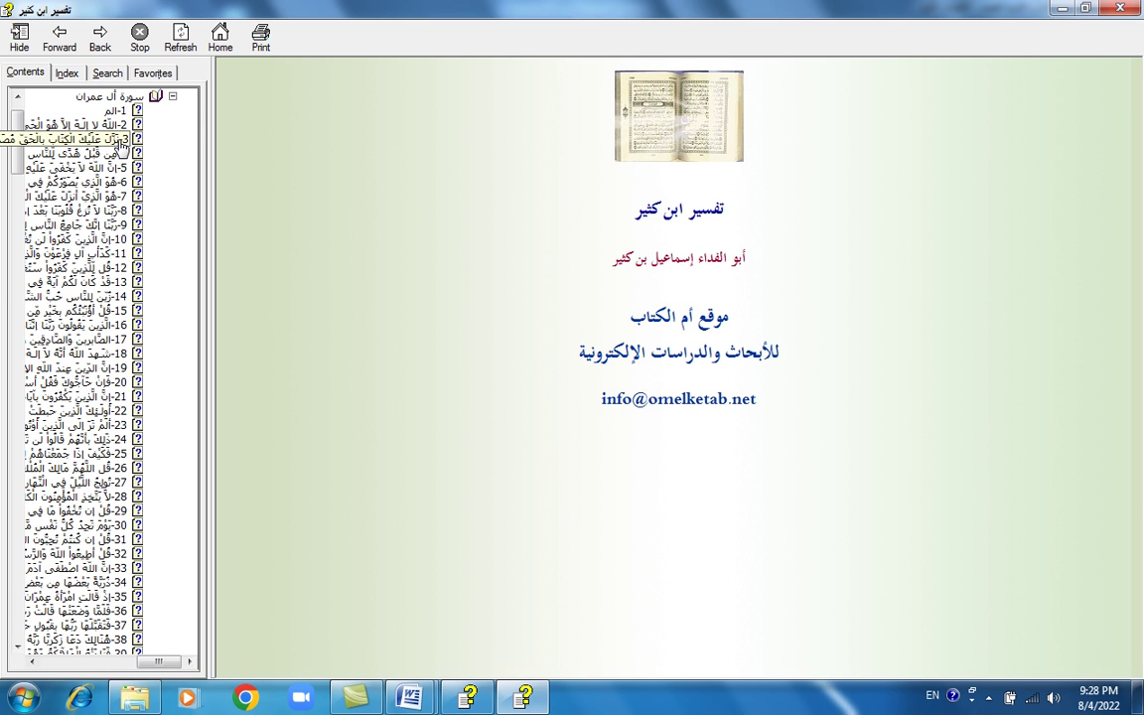
{"action": "left_click", "coordinate": [116, 212]}
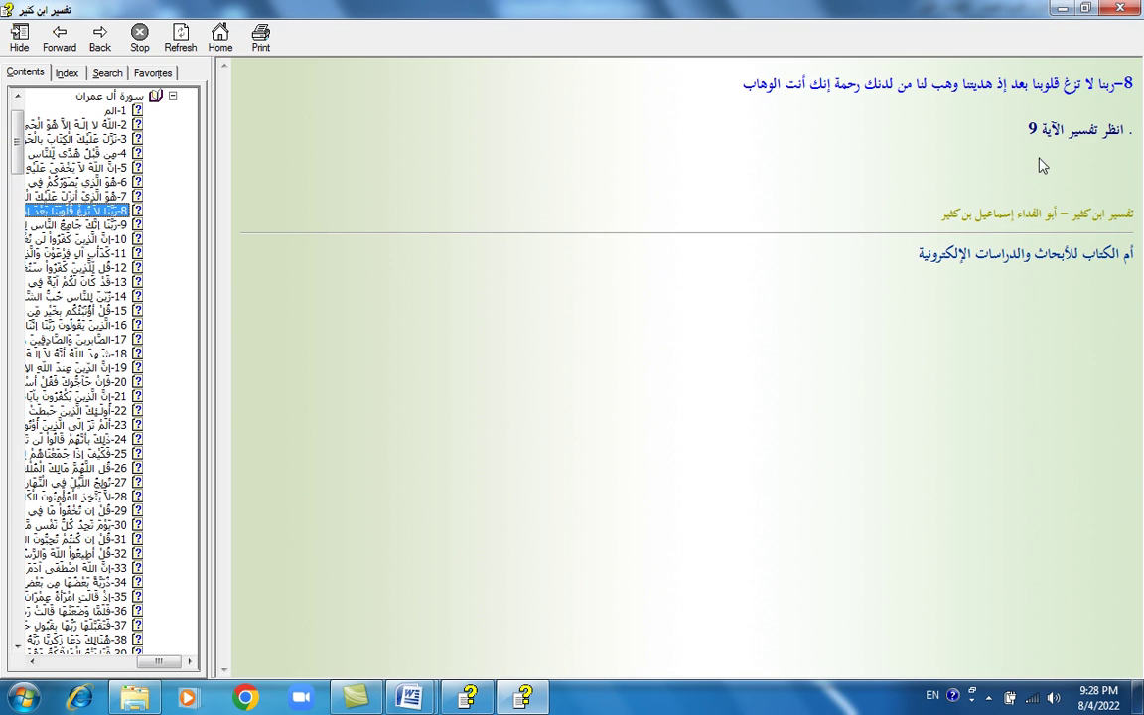
{"action": "left_click", "coordinate": [95, 297]}
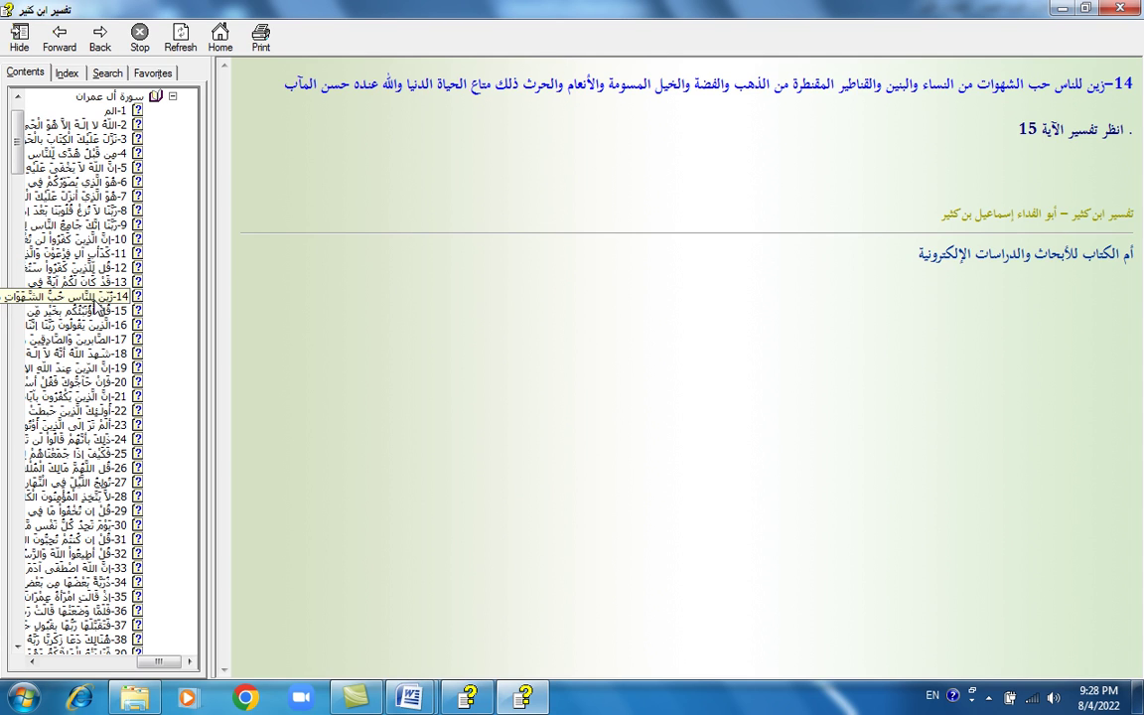
{"action": "left_click", "coordinate": [115, 110]}
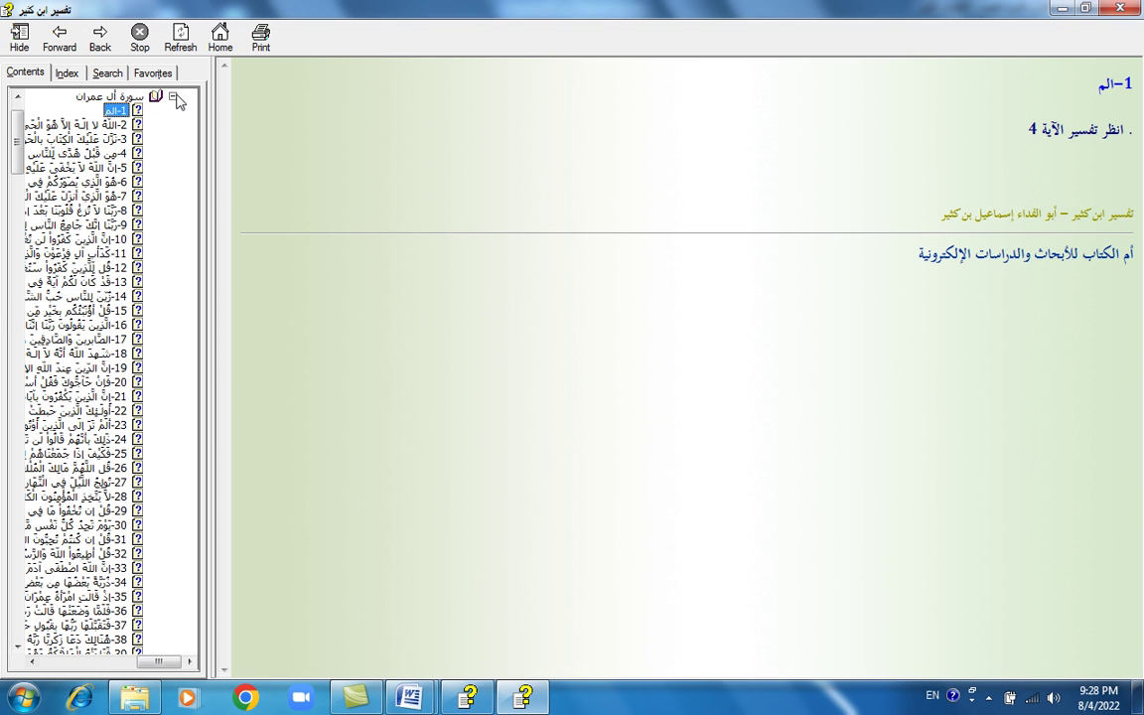
Collapse سورة آل عمران, view the commentary on verse 10 of سورة يوسف, and close the book.
{"action": "left_click", "coordinate": [156, 96]}
{"action": "left_click", "coordinate": [118, 227]}
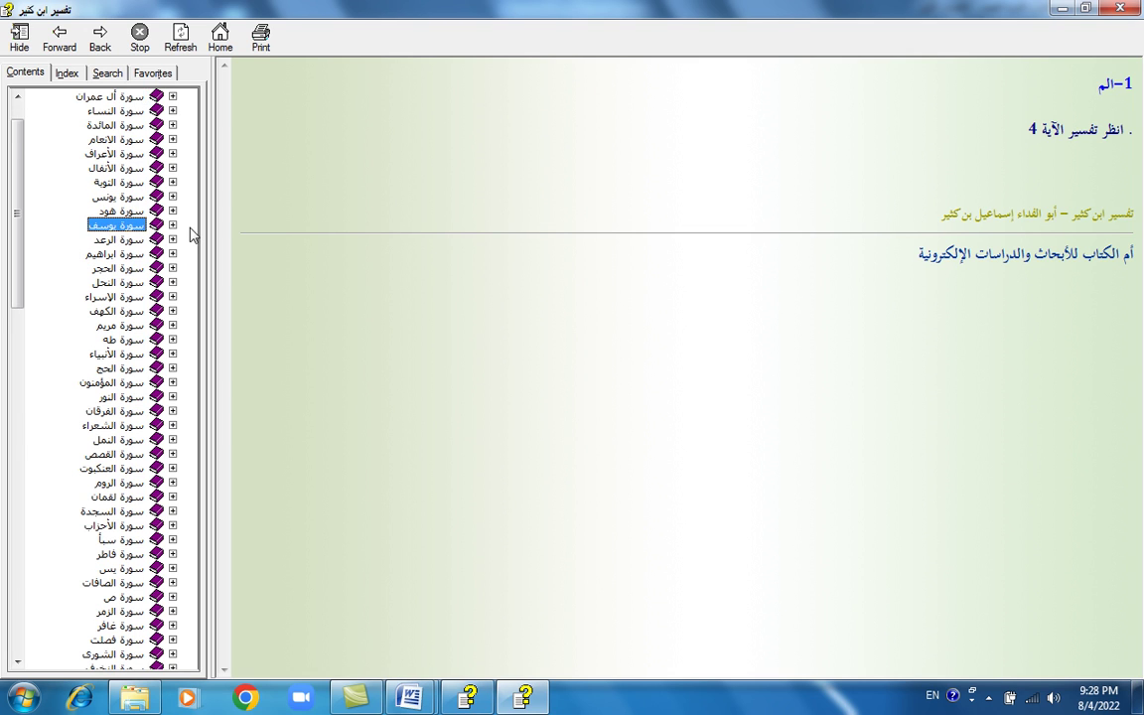
{"action": "left_click", "coordinate": [92, 239]}
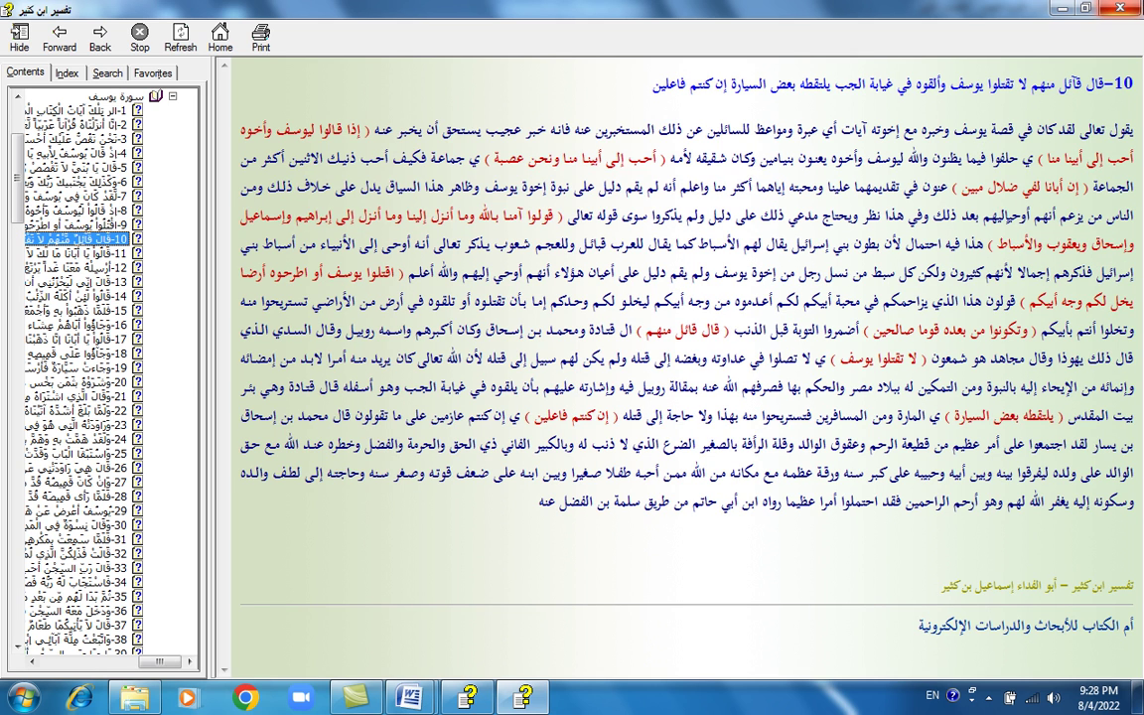
{"action": "left_click", "coordinate": [1120, 10]}
Try to open the CHM book تفسير الجلالين from the exe_chm_books-02 folder.
{"action": "left_click", "coordinate": [904, 369]}
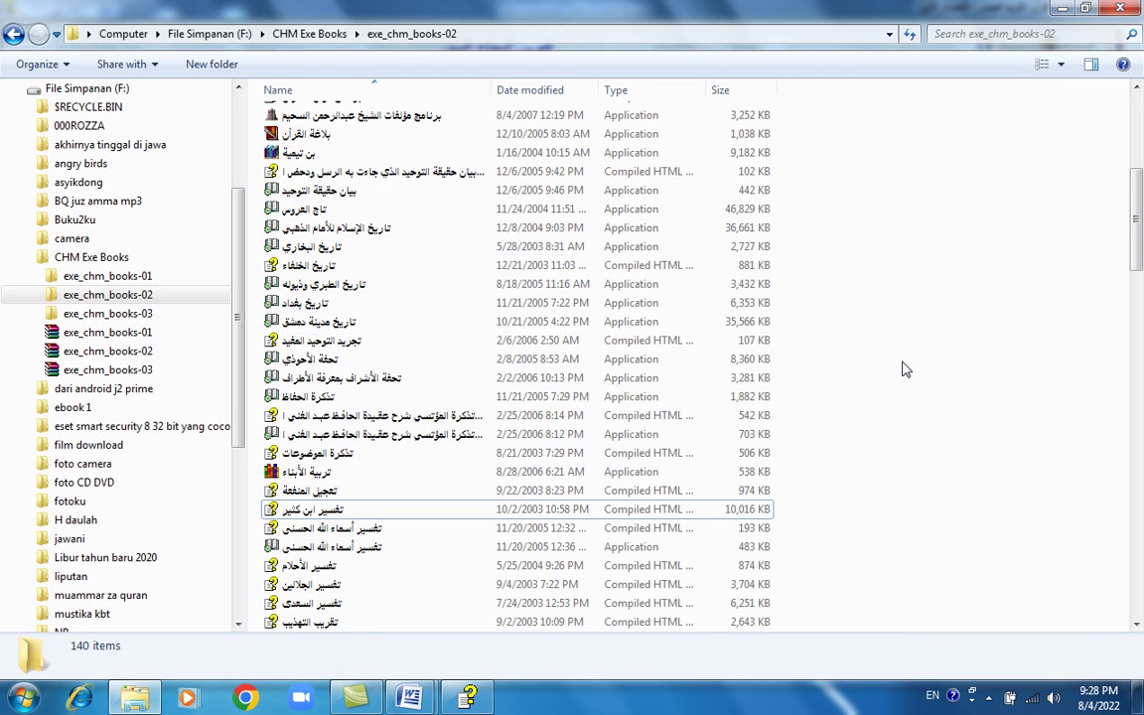
{"action": "scroll", "coordinate": [904, 369], "scroll_direction": "down", "scroll_amount": 2}
{"action": "scroll", "coordinate": [904, 370], "scroll_direction": "down", "scroll_amount": 1}
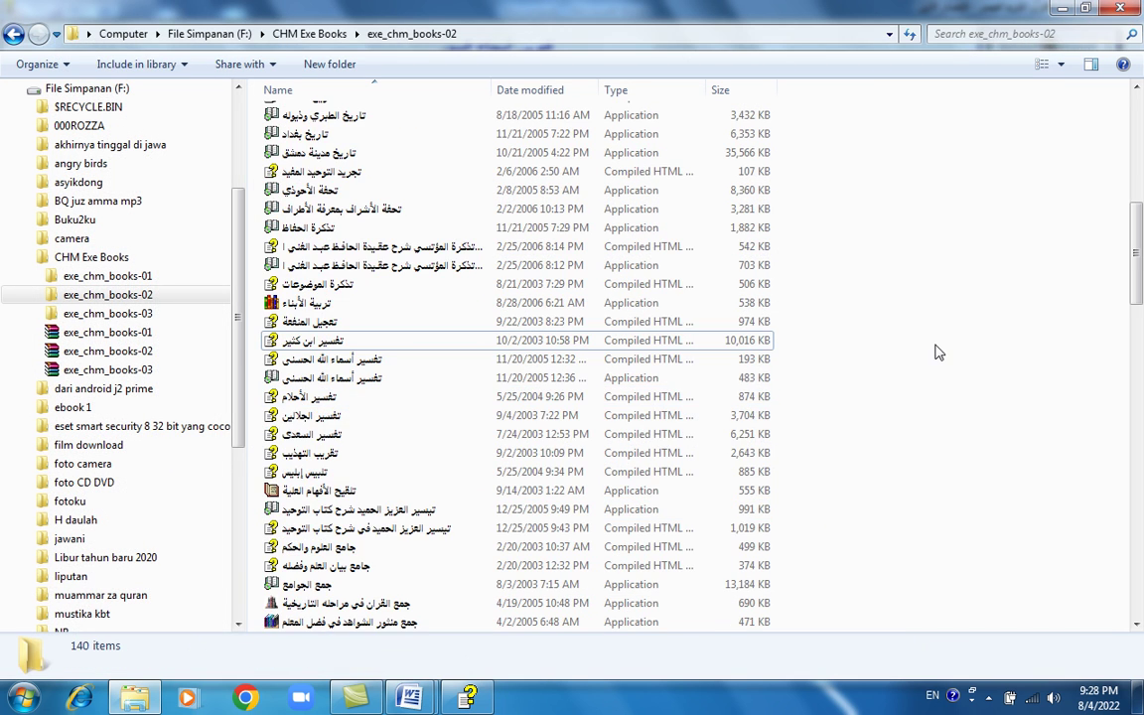
{"action": "left_click", "coordinate": [326, 421]}
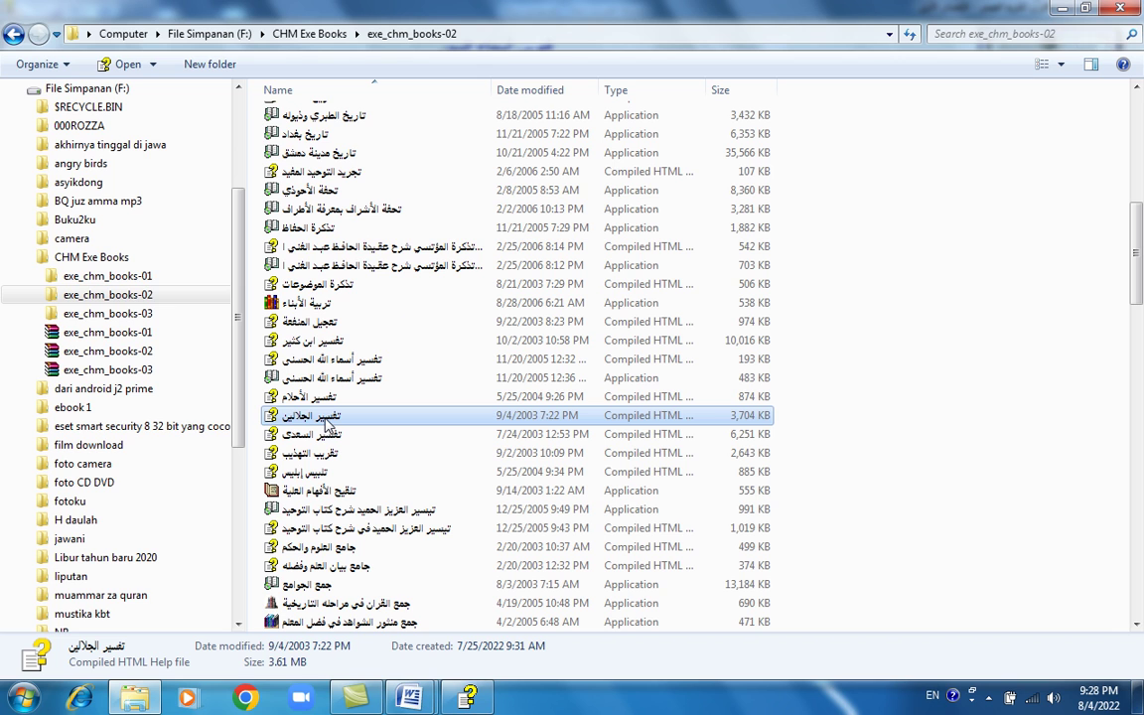
{"action": "double_click", "coordinate": [328, 421]}
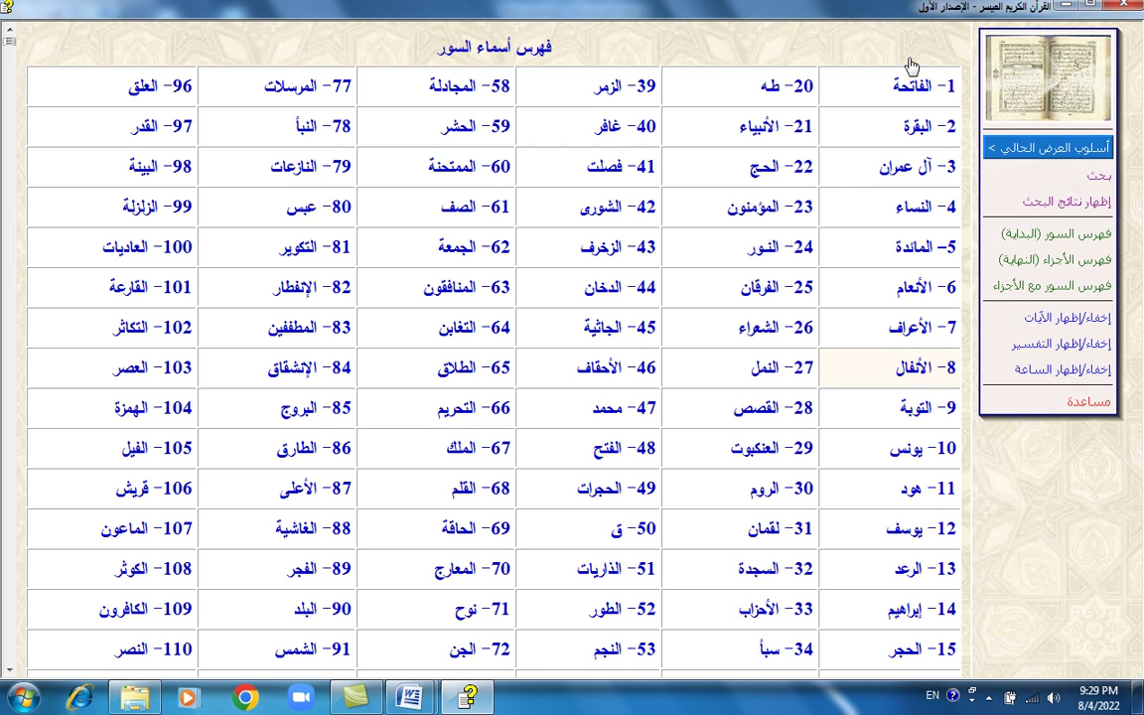
Open surah الأعراف in القرآن الكريم الميسر, read its opening verses with their commentary, and close the book.
{"action": "left_click", "coordinate": [910, 333]}
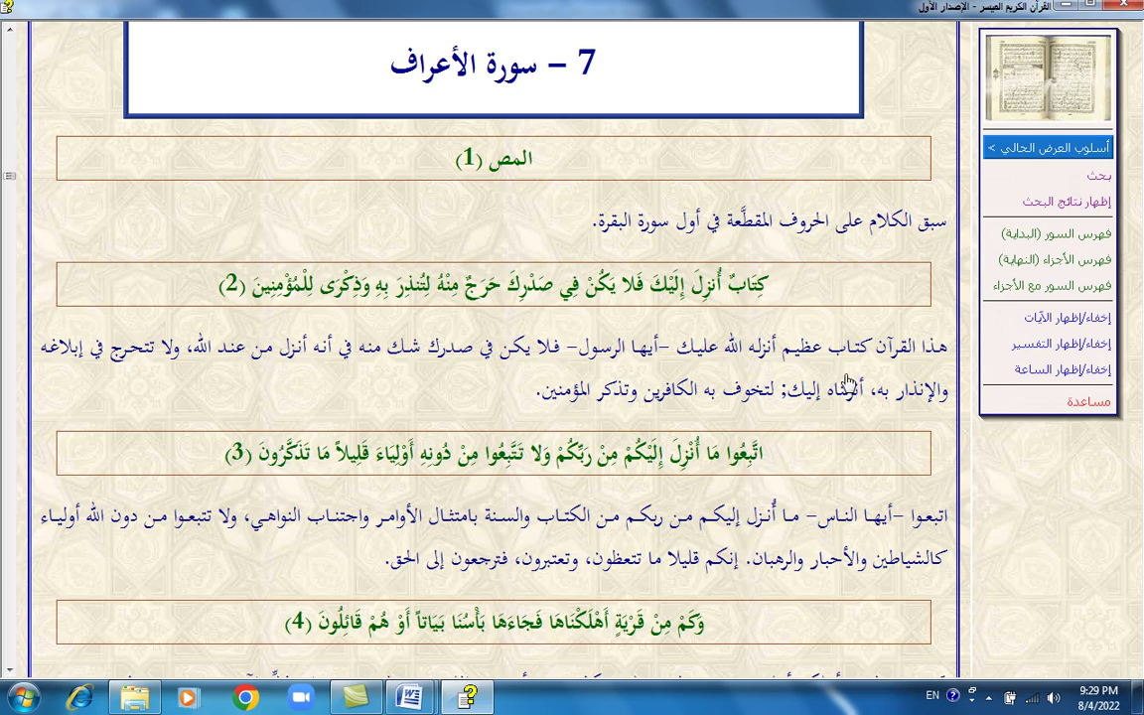
{"action": "scroll", "coordinate": [634, 366], "scroll_direction": "down", "scroll_amount": 5}
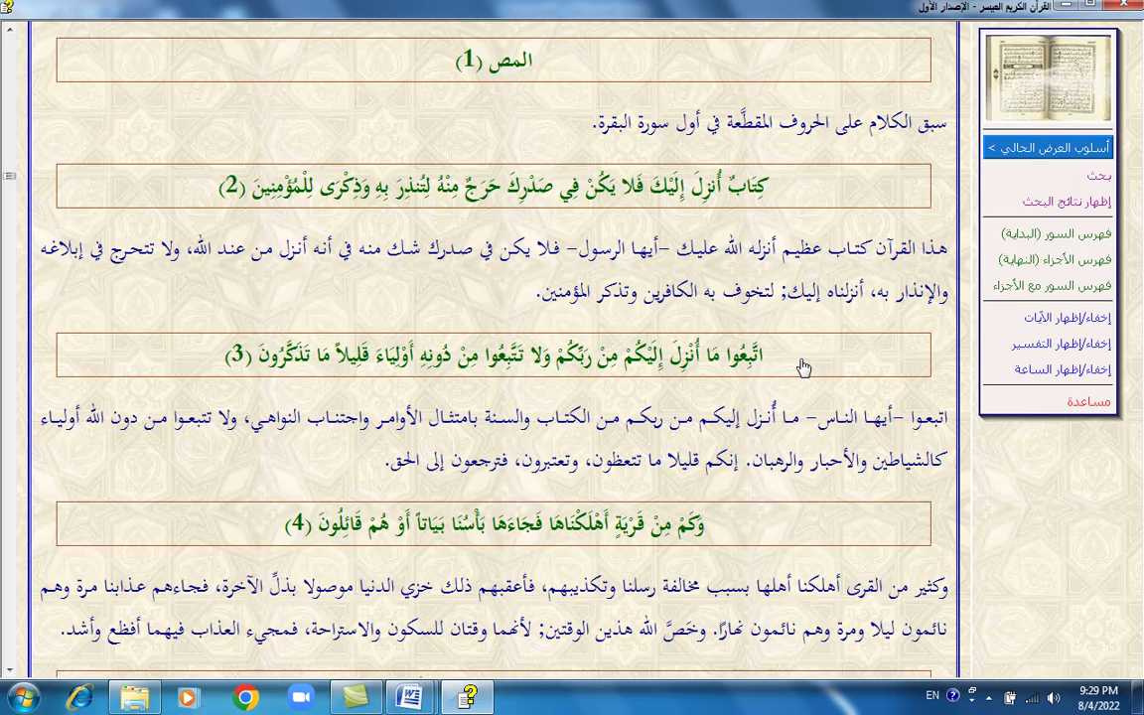
{"action": "scroll", "coordinate": [784, 371], "scroll_direction": "down", "scroll_amount": 5}
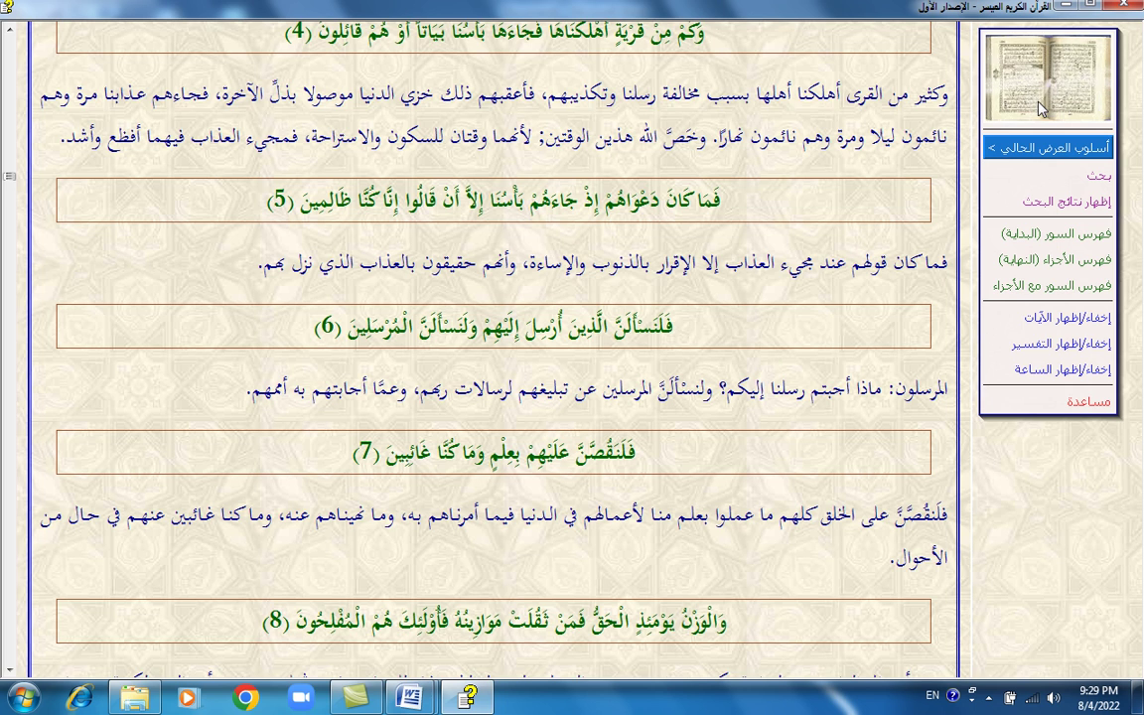
{"action": "left_click", "coordinate": [1127, 8]}
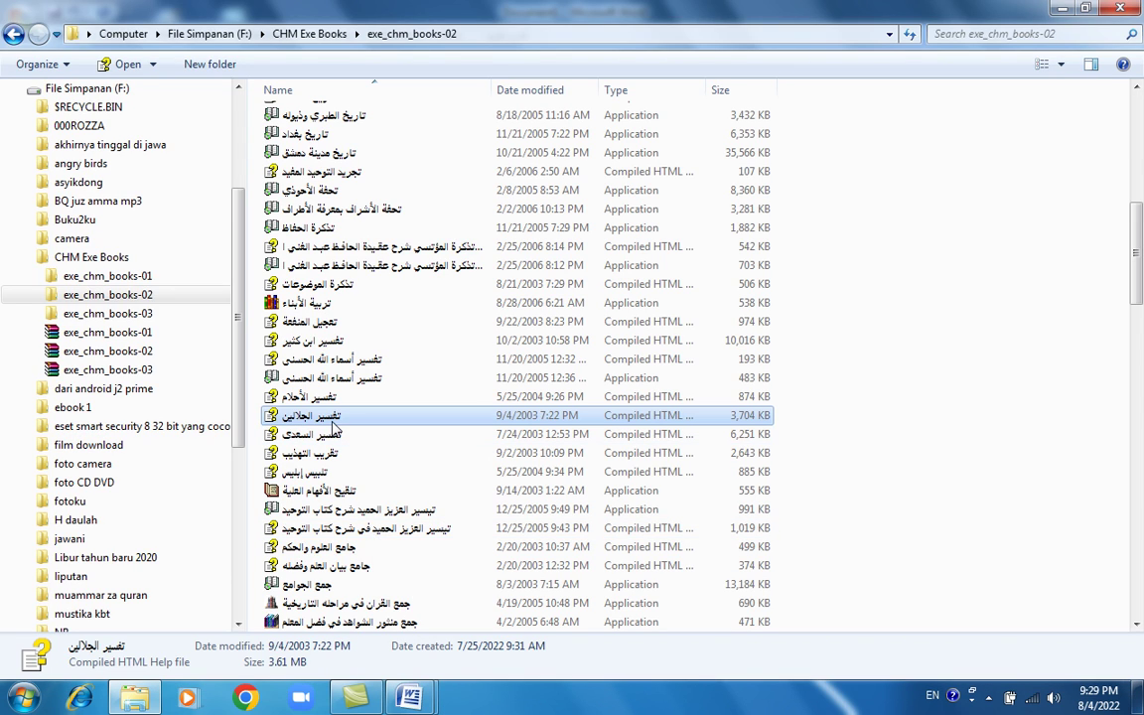
Open the CHM book تفسير الجلالين, maximize its window and expand its root contents entry.
{"action": "double_click", "coordinate": [336, 421]}
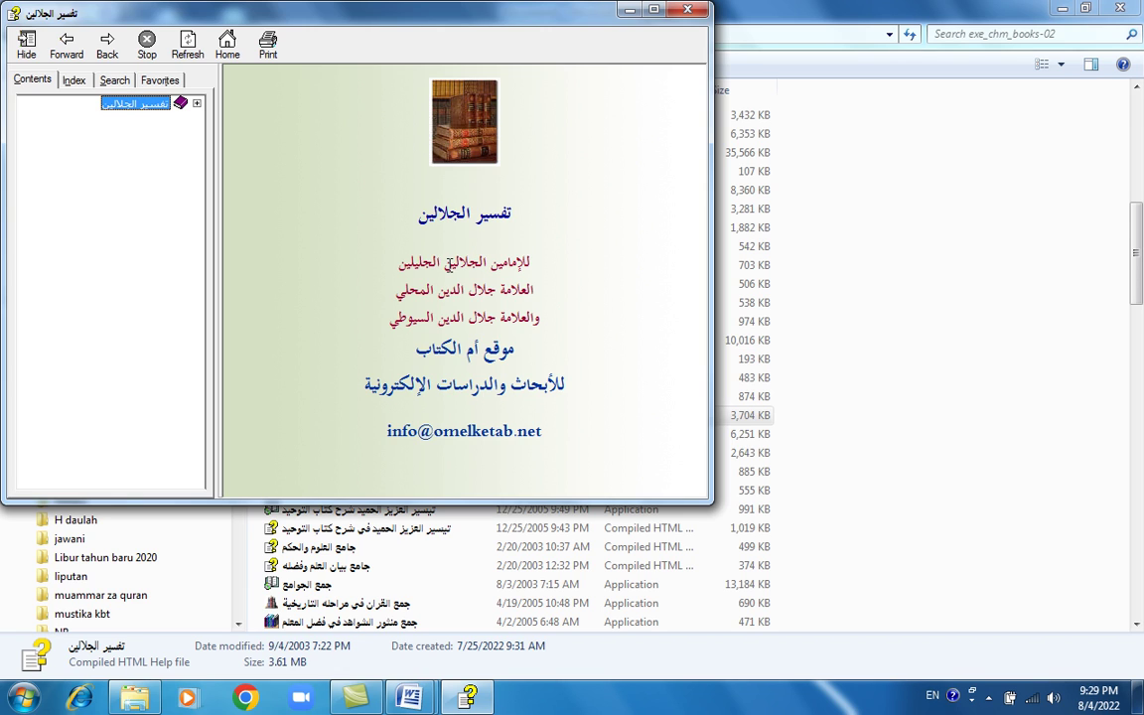
{"action": "left_click", "coordinate": [654, 11]}
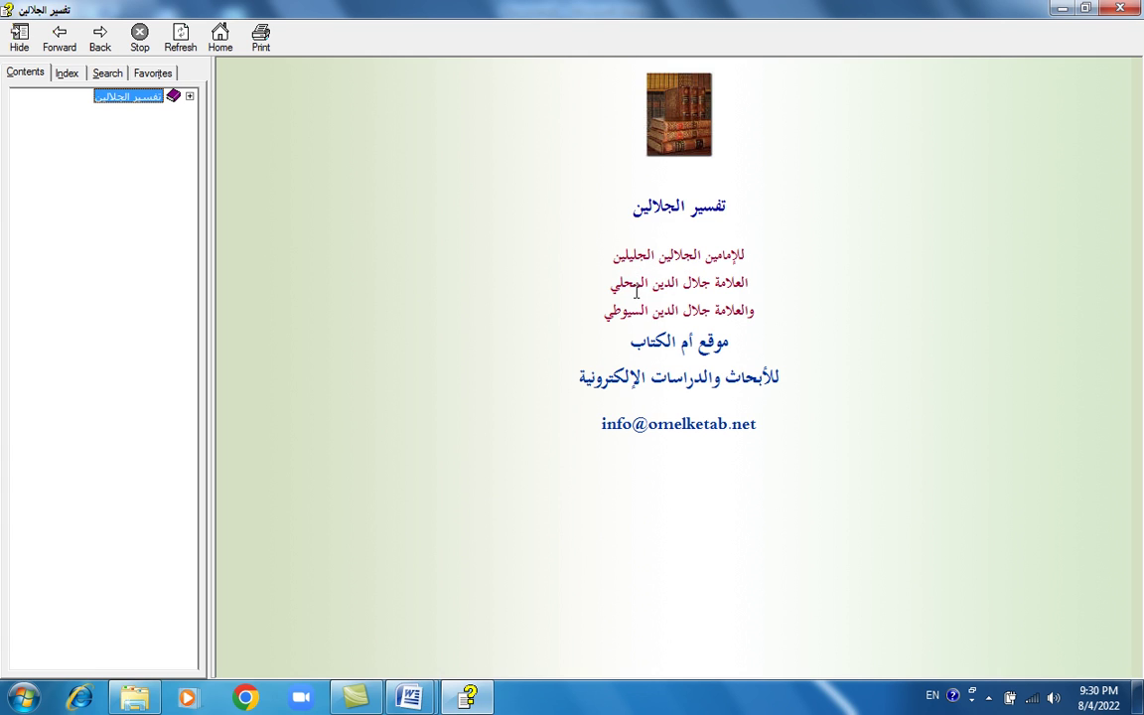
{"action": "left_click", "coordinate": [190, 96]}
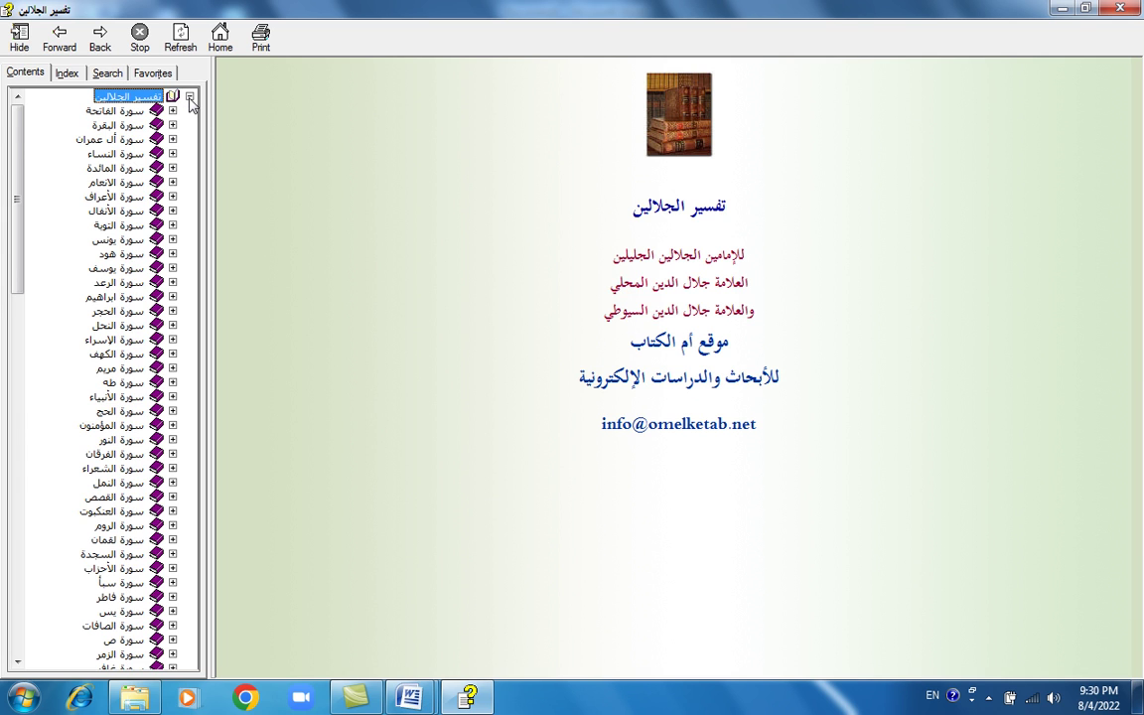